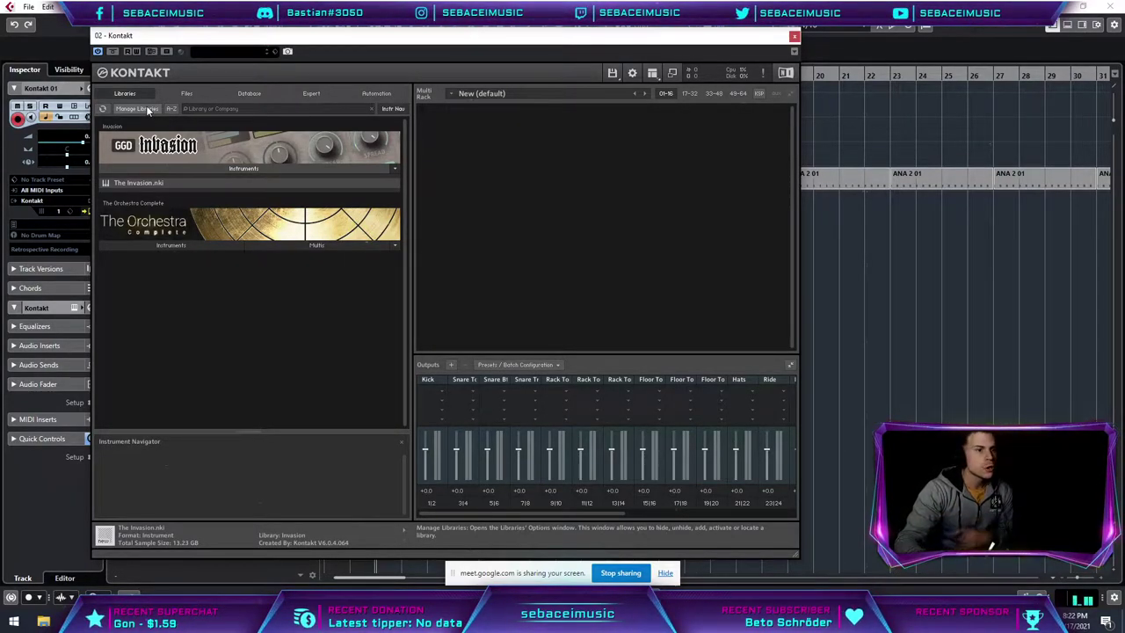
Step: Close the Kontakt window and check the project's loaded instruments in the VST Instruments rack
{"action": "left_click", "coordinate": [794, 36]}
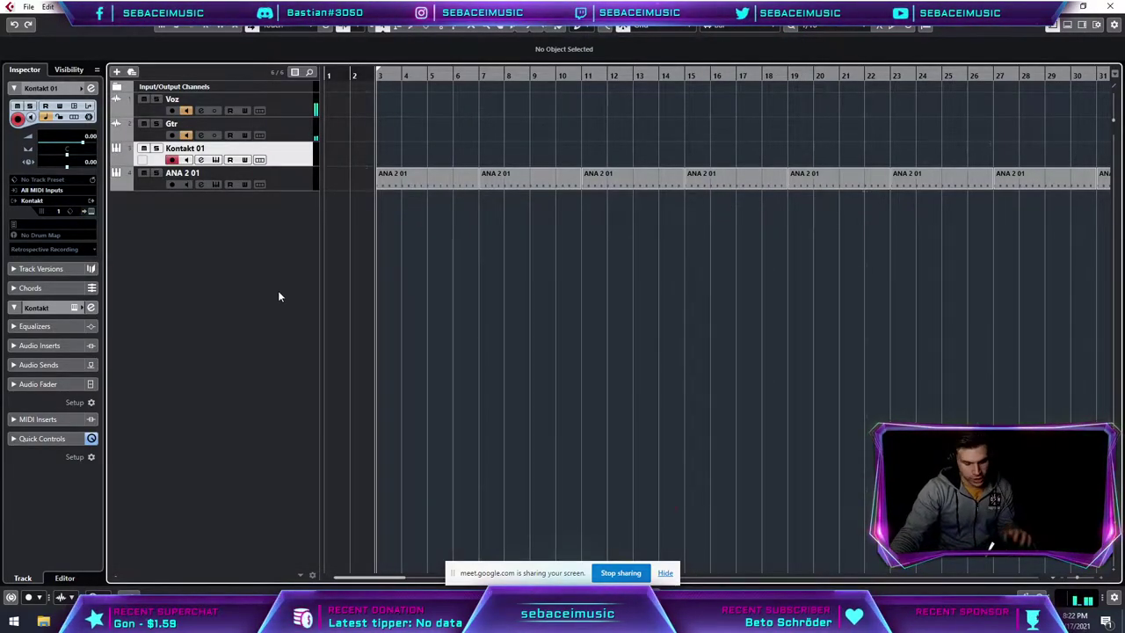
{"action": "key", "text": "F11"}
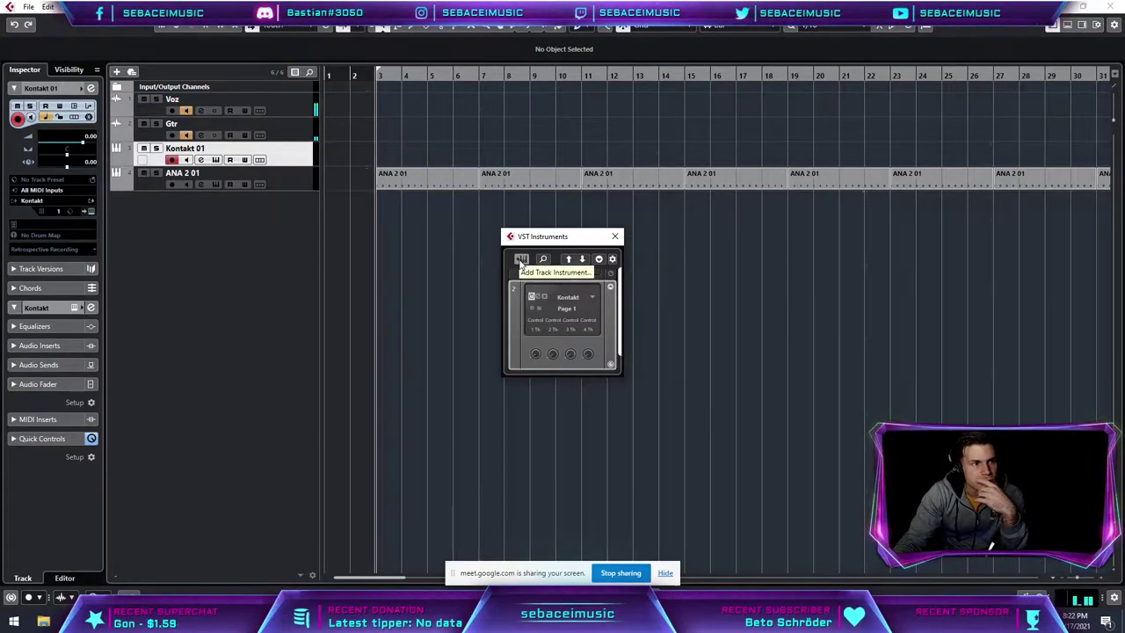
{"action": "left_click", "coordinate": [520, 260]}
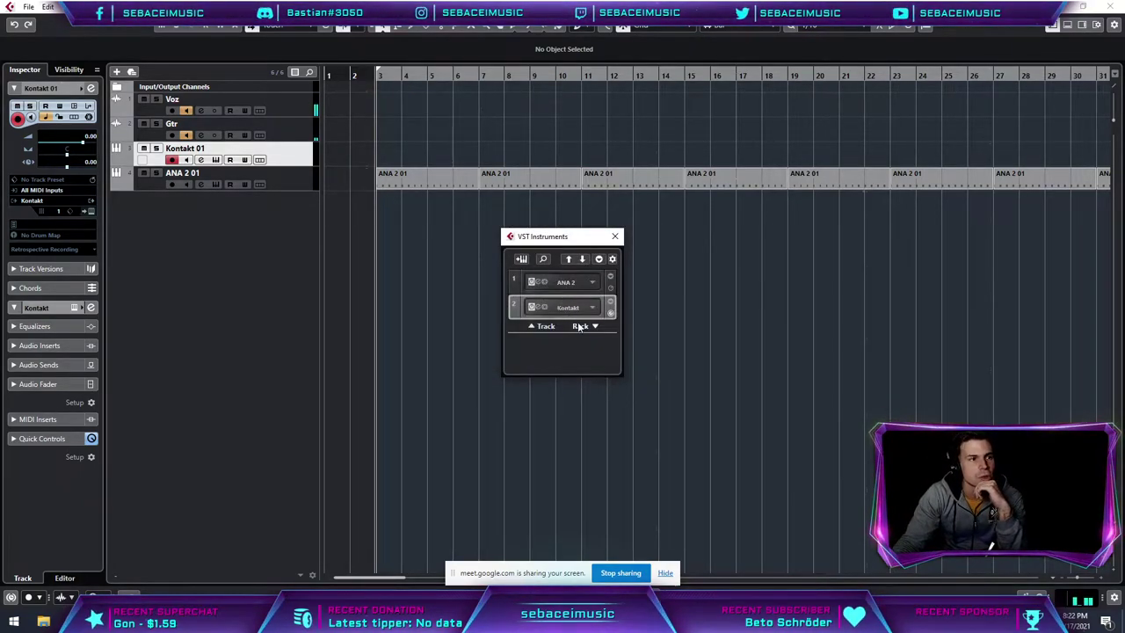
{"action": "left_click", "coordinate": [614, 237]}
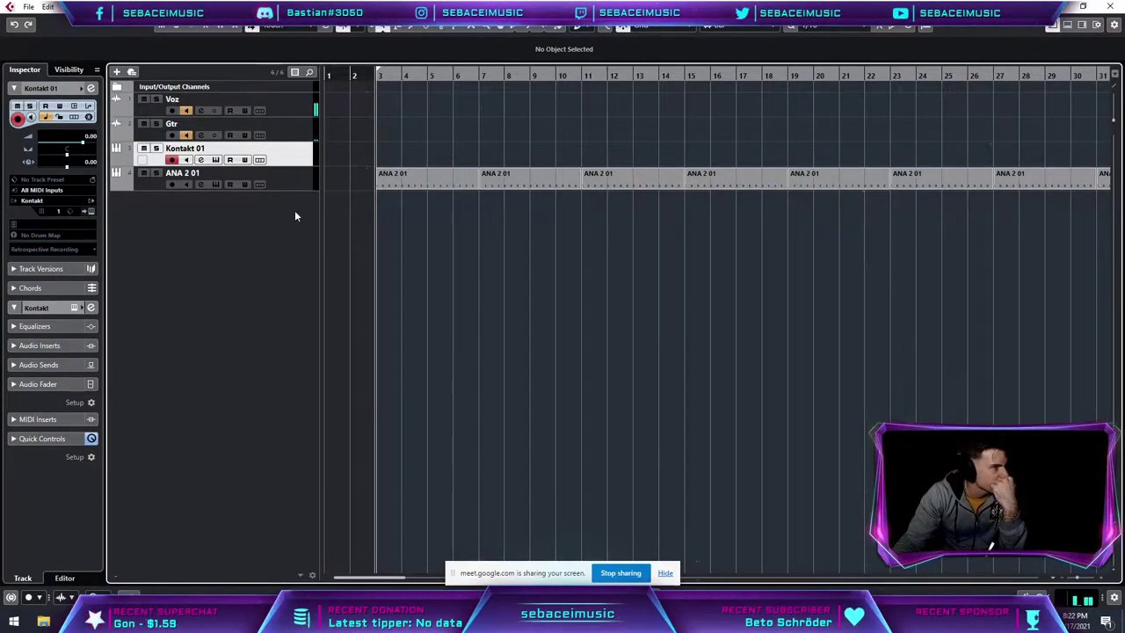
Step: Open the library manager of Kontakt 01 and start adding a library from E:\1 -AUDIO\2 - RESOURCES\1 - PLUGINS
{"action": "left_click", "coordinate": [216, 160]}
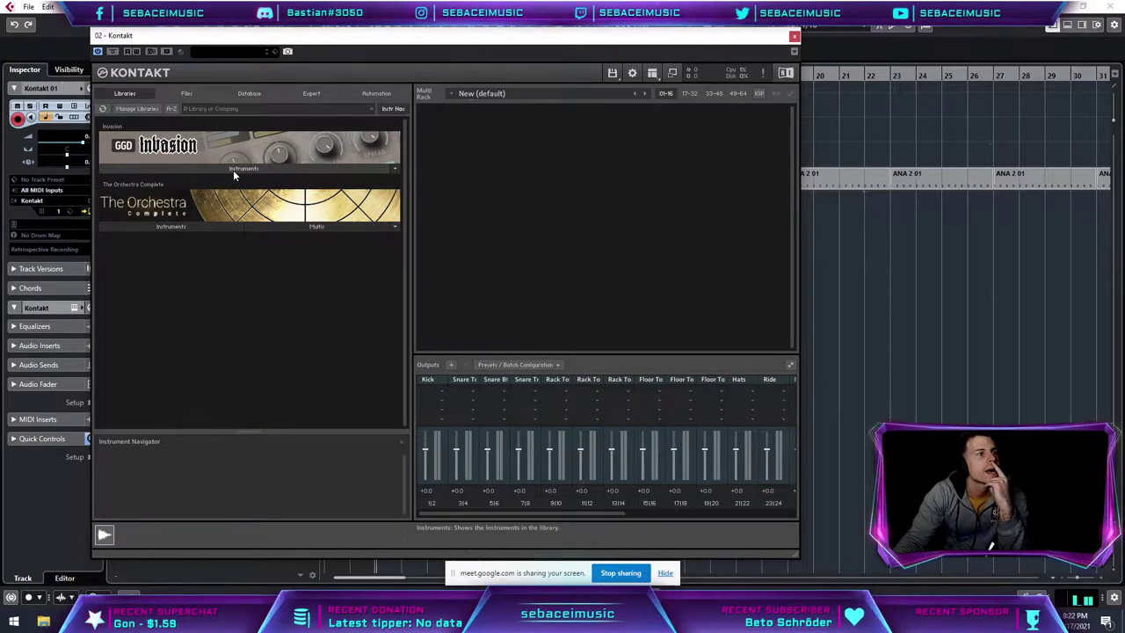
{"action": "left_click", "coordinate": [139, 109]}
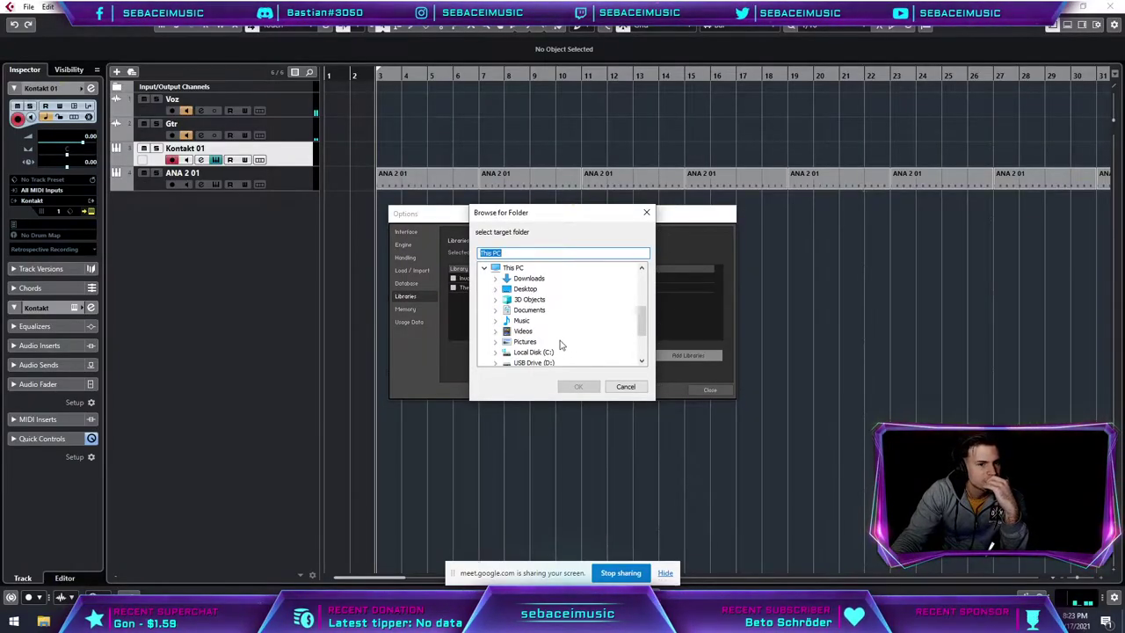
{"action": "scroll", "coordinate": [543, 331], "scroll_direction": "down", "scroll_amount": 2}
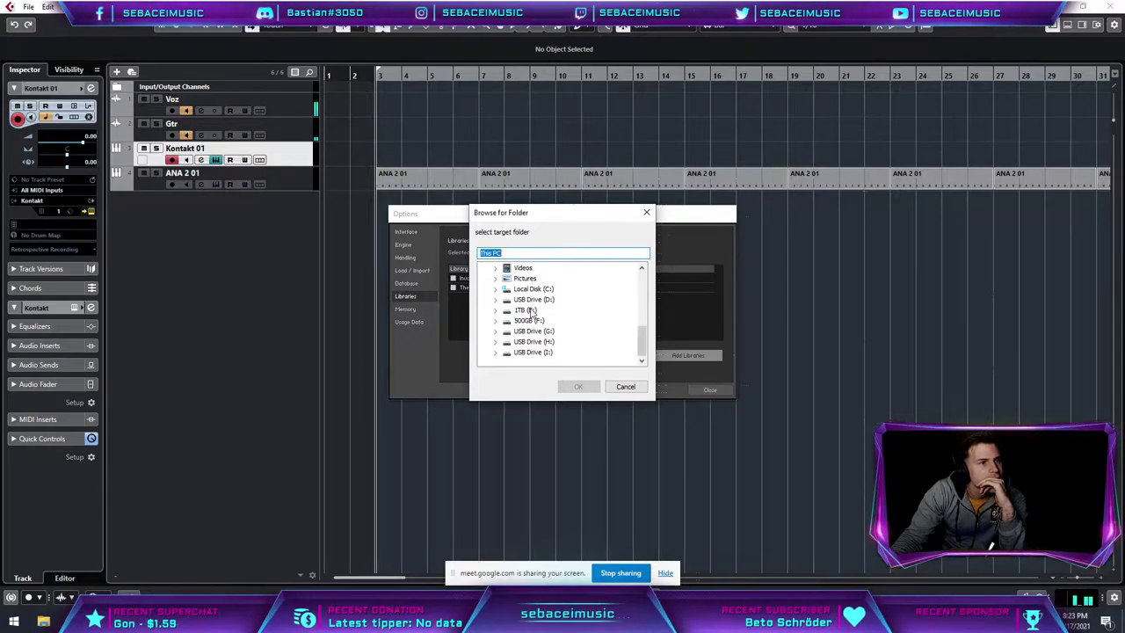
{"action": "left_click", "coordinate": [528, 310]}
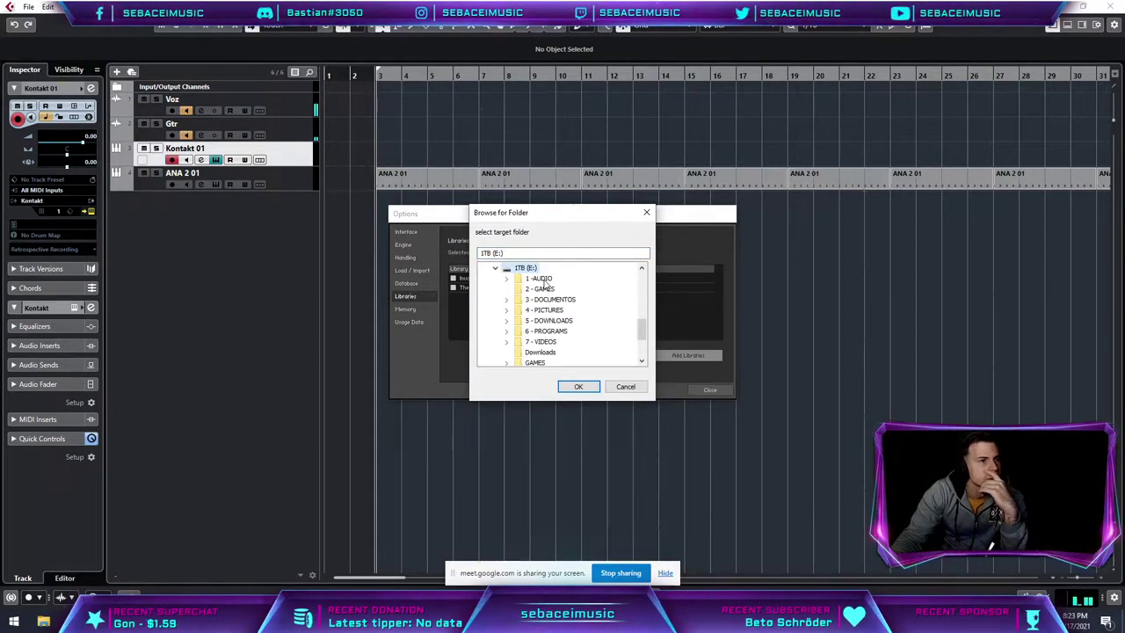
{"action": "left_click", "coordinate": [538, 278]}
{"action": "left_click", "coordinate": [556, 300]}
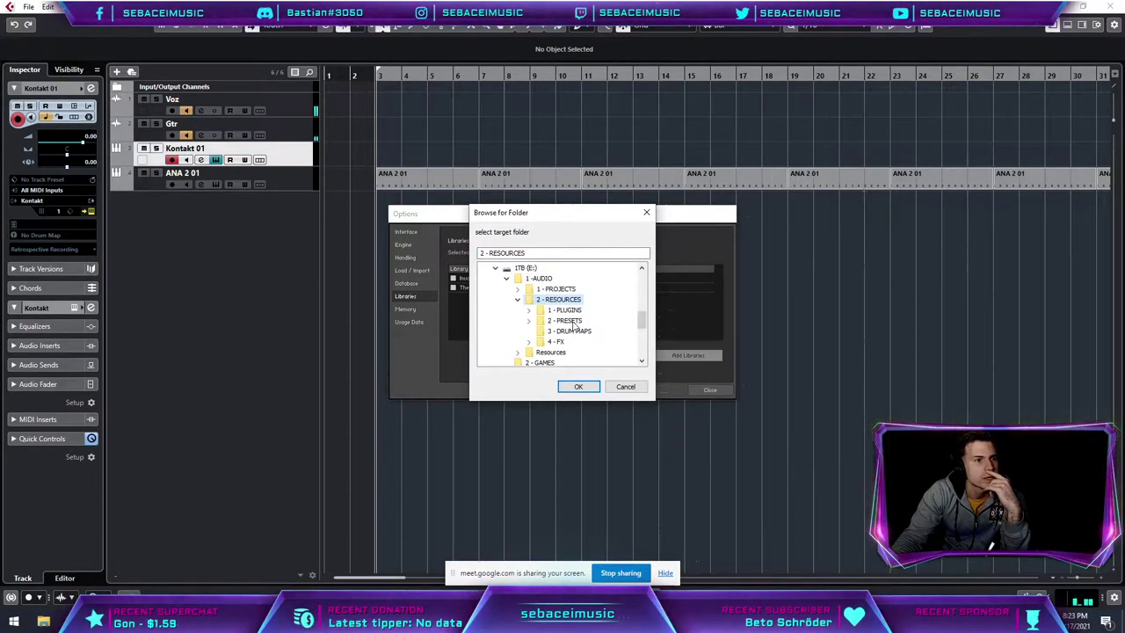
{"action": "left_click", "coordinate": [565, 310]}
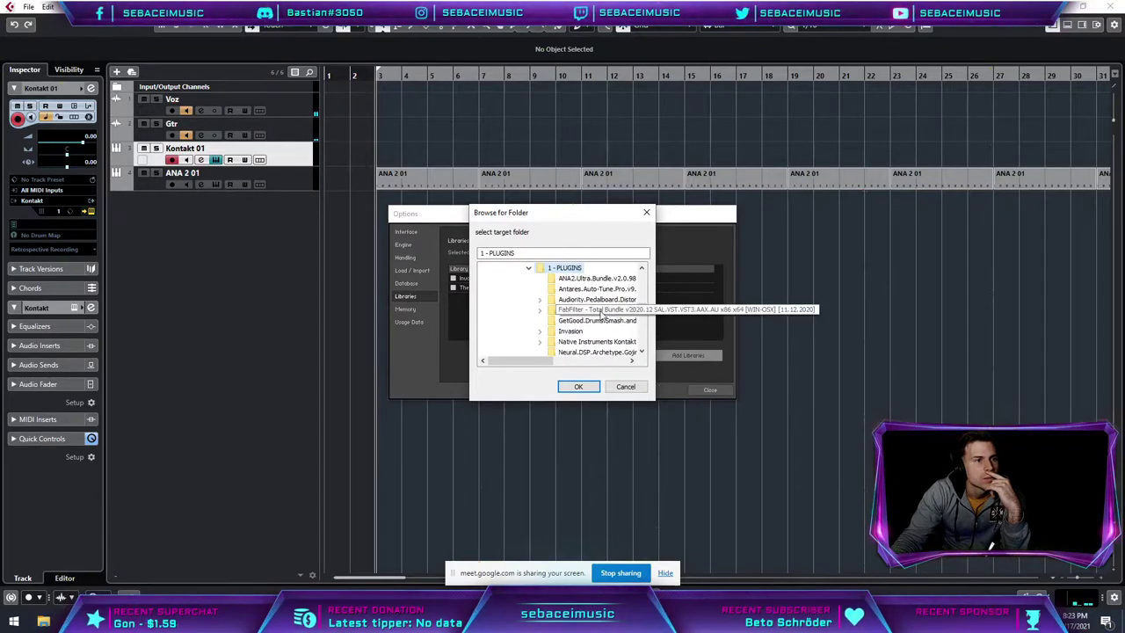
Step: Register the Sonuscore - The Orchestra Complete 2 folder as a Kontakt library and close the library options
{"action": "scroll", "coordinate": [604, 314], "scroll_direction": "down", "scroll_amount": 1}
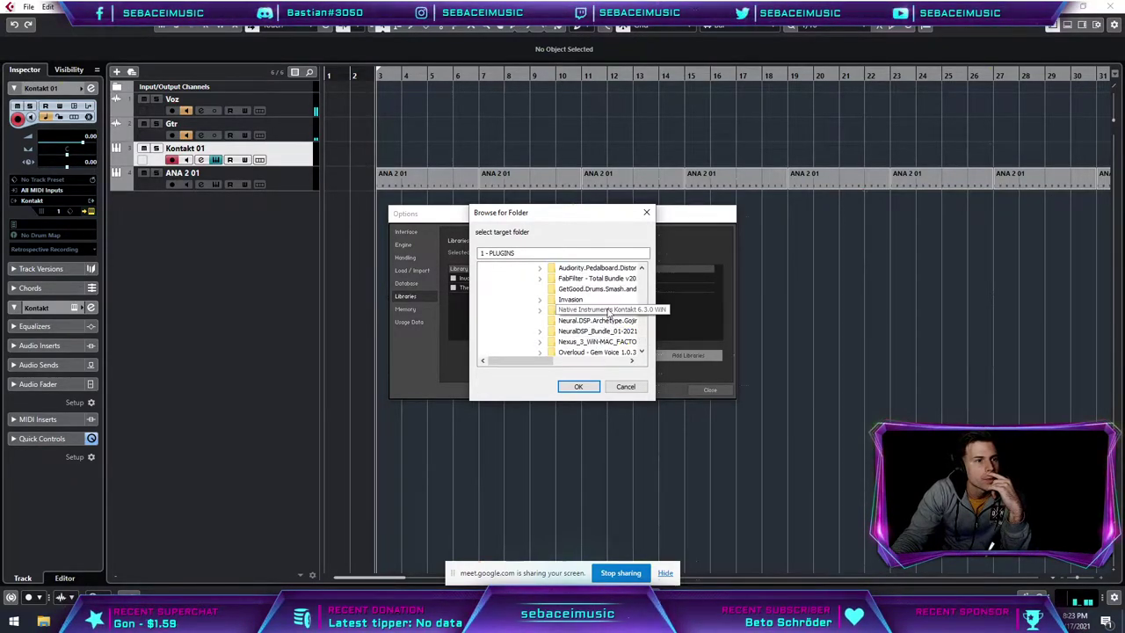
{"action": "scroll", "coordinate": [604, 299], "scroll_direction": "down", "scroll_amount": 1}
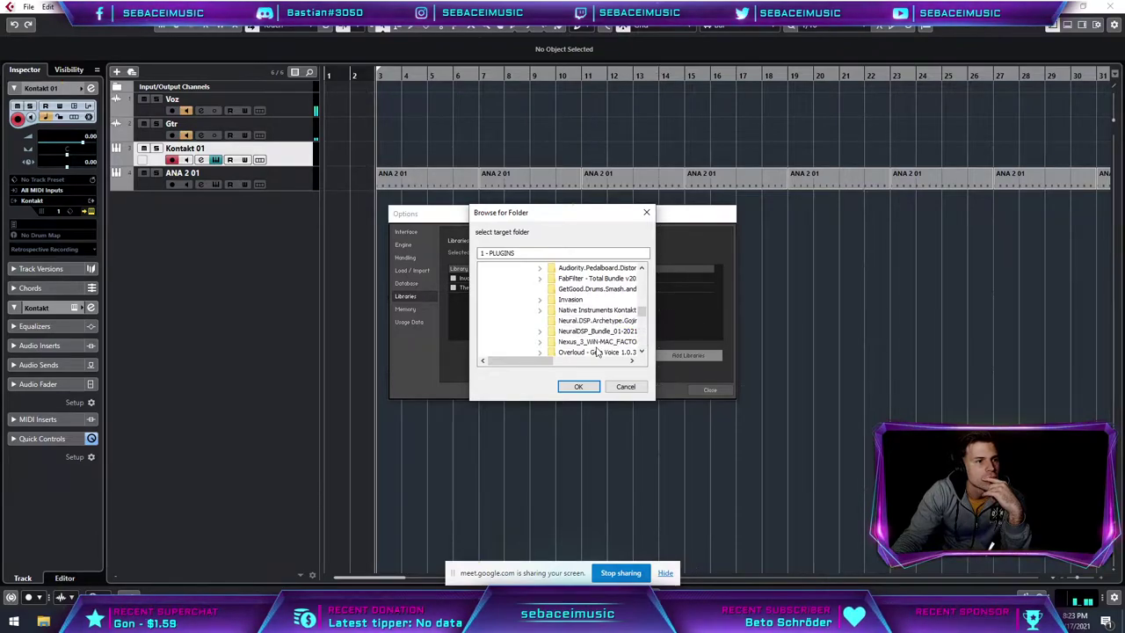
{"action": "scroll", "coordinate": [603, 343], "scroll_direction": "down", "scroll_amount": 1}
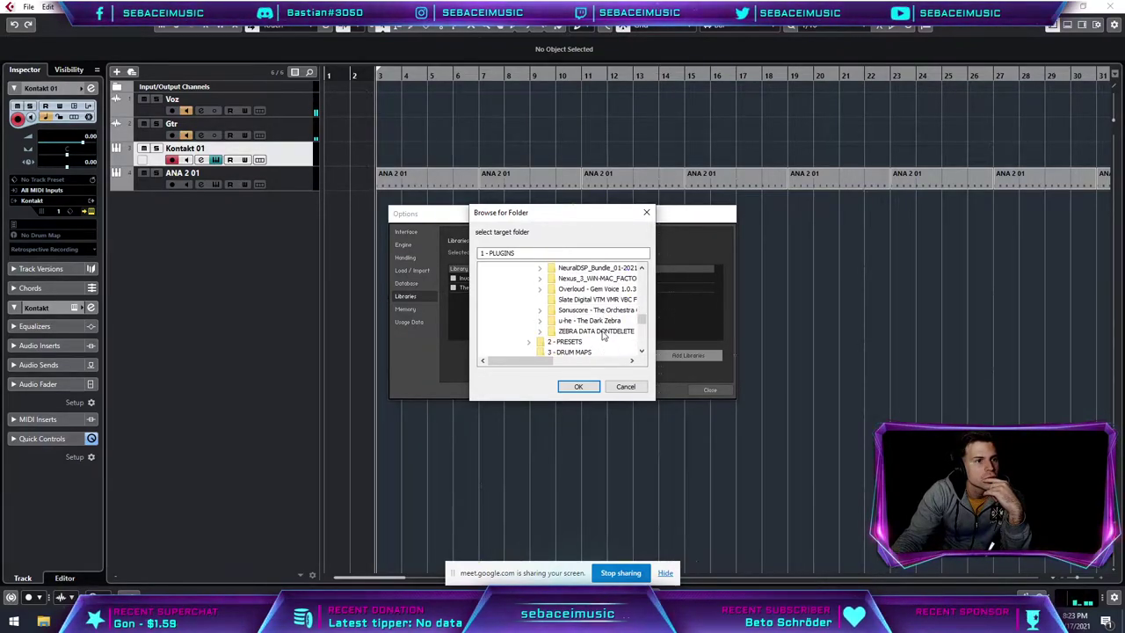
{"action": "scroll", "coordinate": [598, 325], "scroll_direction": "up", "scroll_amount": 1}
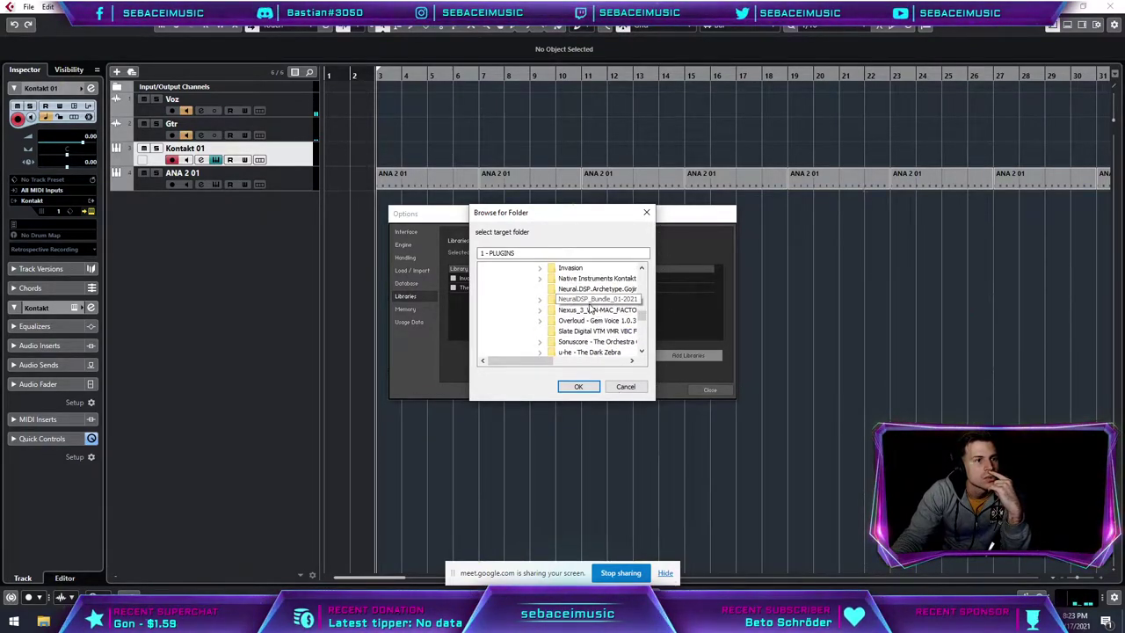
{"action": "scroll", "coordinate": [591, 301], "scroll_direction": "up", "scroll_amount": 1}
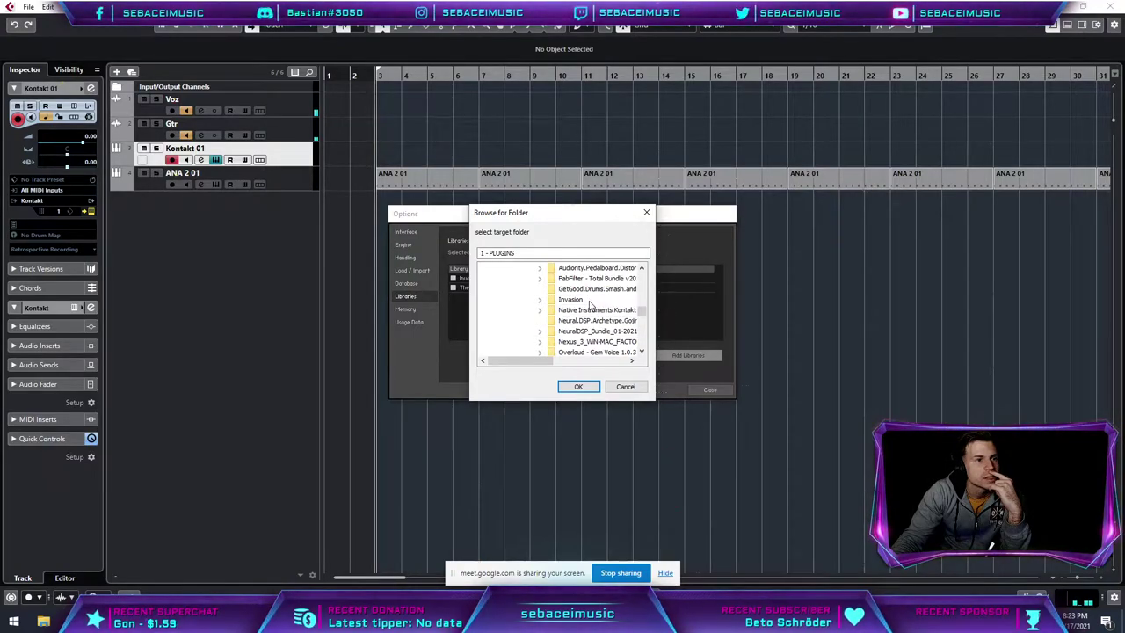
{"action": "scroll", "coordinate": [589, 305], "scroll_direction": "up", "scroll_amount": 1}
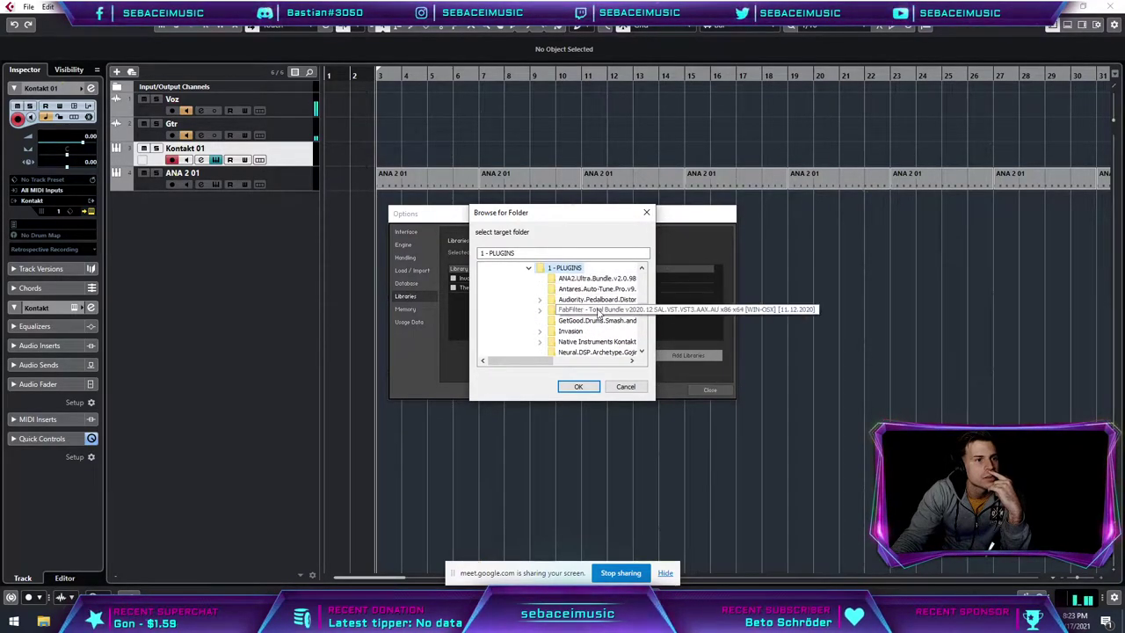
{"action": "scroll", "coordinate": [592, 324], "scroll_direction": "down", "scroll_amount": 4}
{"action": "scroll", "coordinate": [600, 317], "scroll_direction": "up", "scroll_amount": 1}
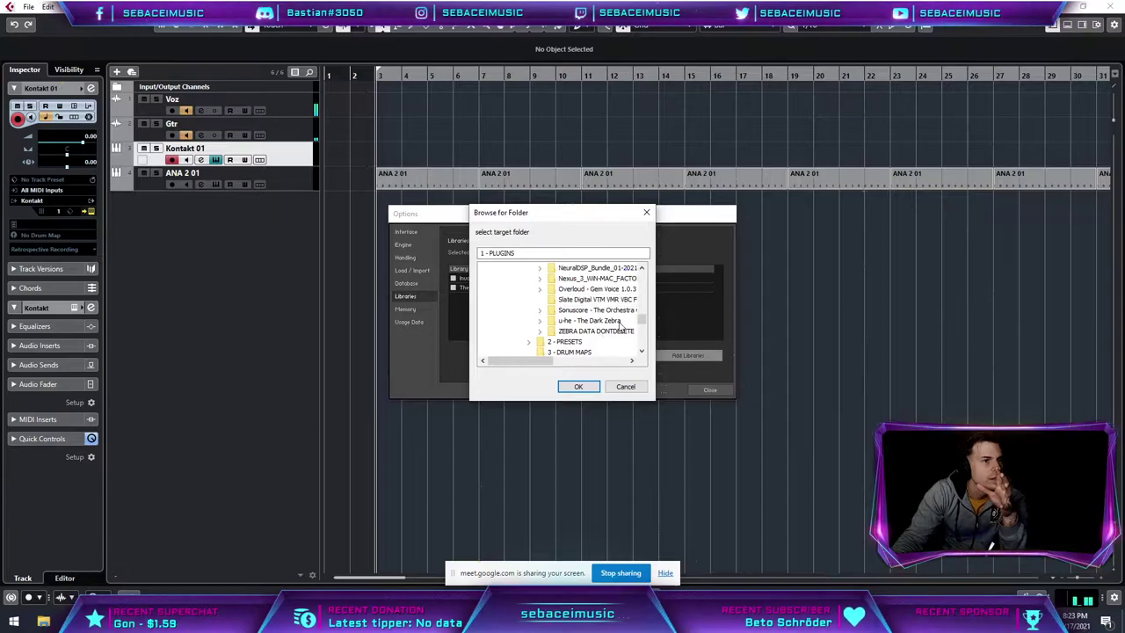
{"action": "double_click", "coordinate": [602, 312]}
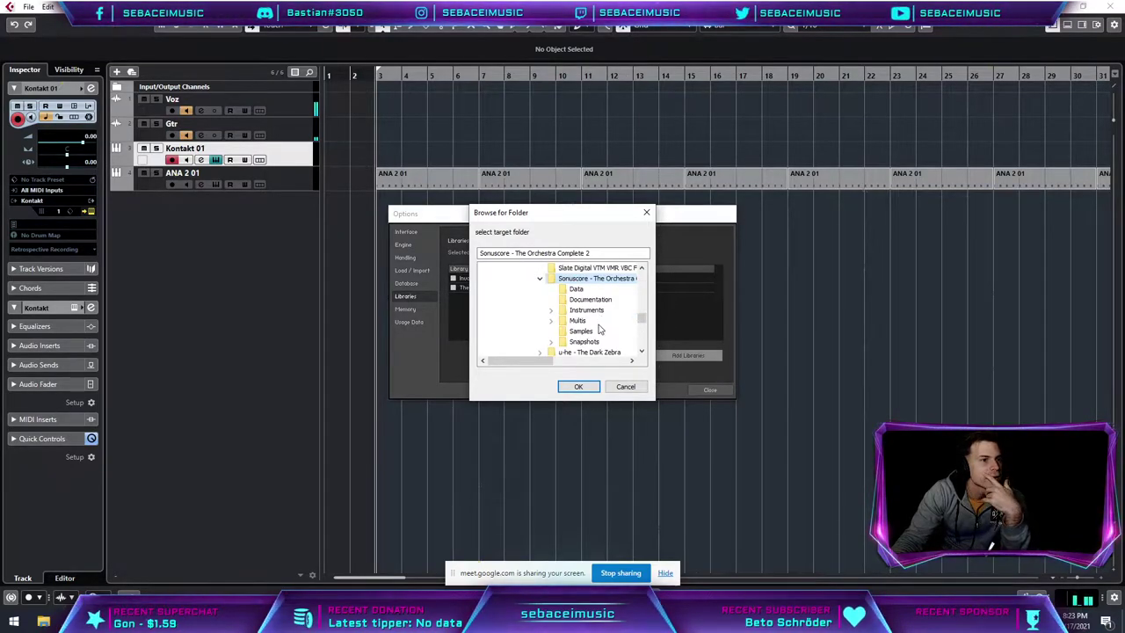
{"action": "scroll", "coordinate": [605, 324], "scroll_direction": "down", "scroll_amount": 1}
{"action": "scroll", "coordinate": [605, 323], "scroll_direction": "up", "scroll_amount": 1}
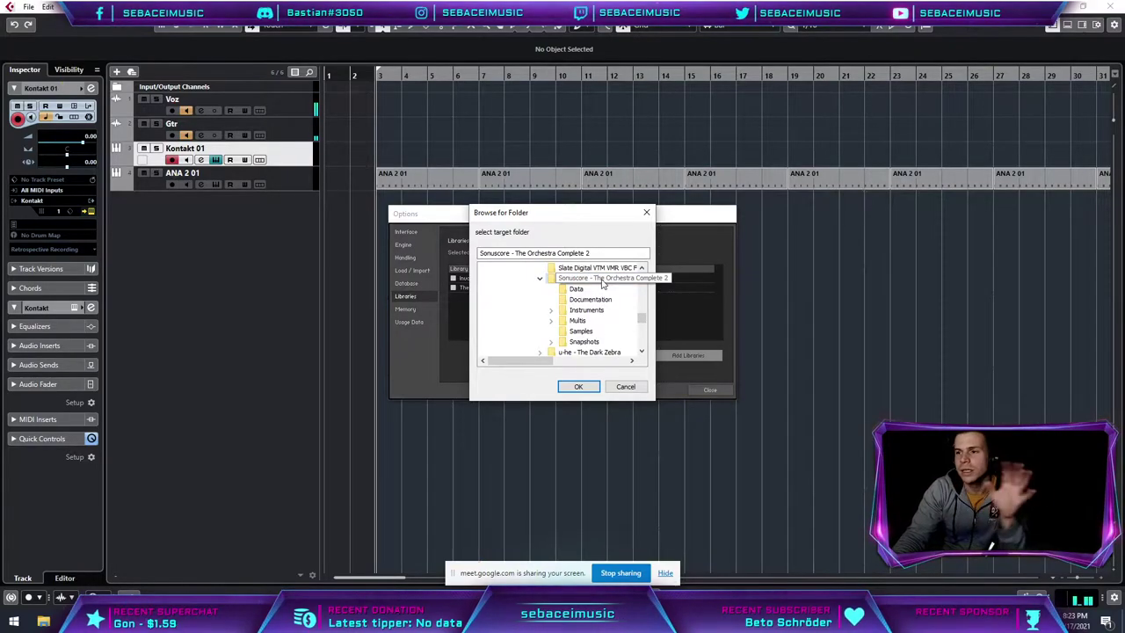
{"action": "left_click", "coordinate": [579, 388]}
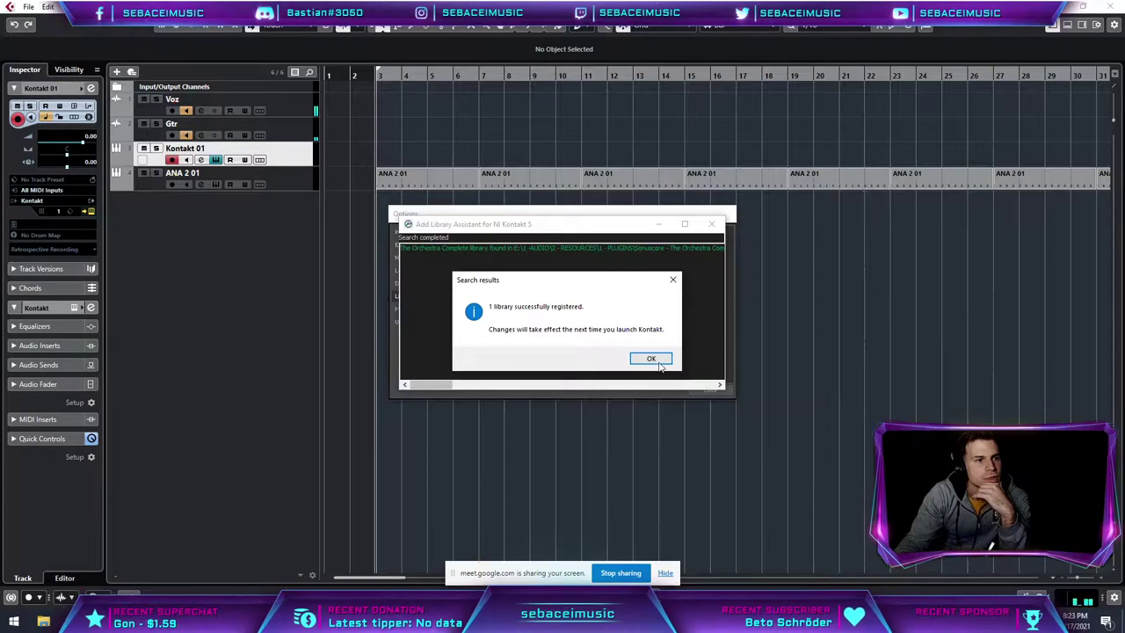
{"action": "left_click", "coordinate": [652, 359]}
{"action": "left_click", "coordinate": [712, 225]}
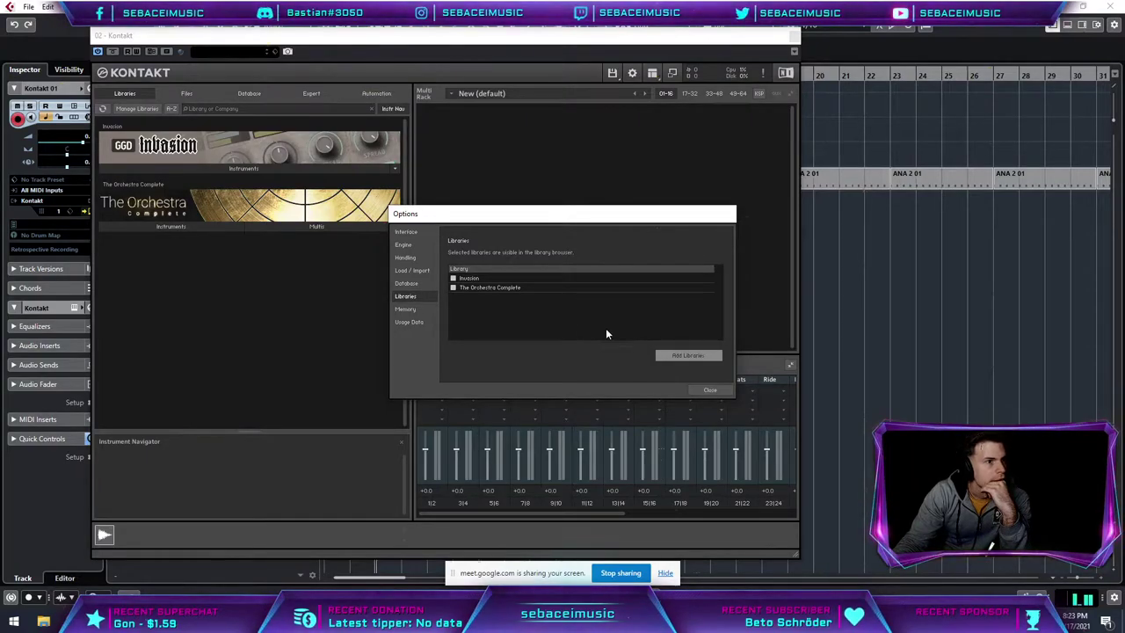
{"action": "left_click", "coordinate": [710, 389]}
Step: Load The Invasion.nki from the Invasion library into the empty Kontakt rack
{"action": "left_click", "coordinate": [250, 169]}
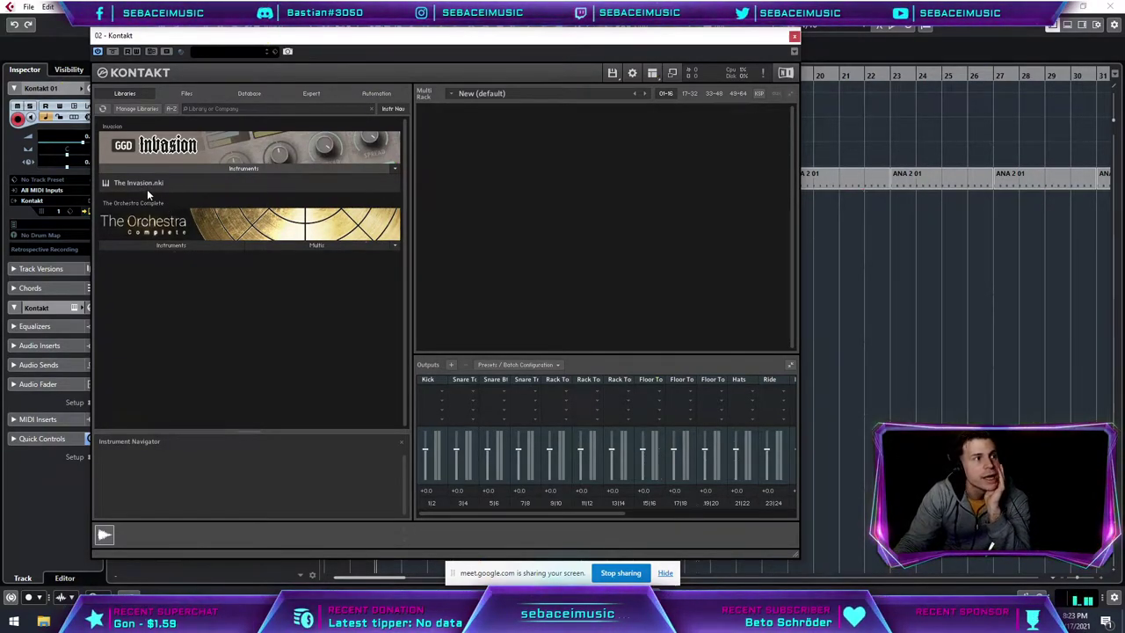
{"action": "left_click", "coordinate": [153, 183]}
{"action": "left_click_drag", "start_coordinate": [153, 183], "coordinate": [565, 207]}
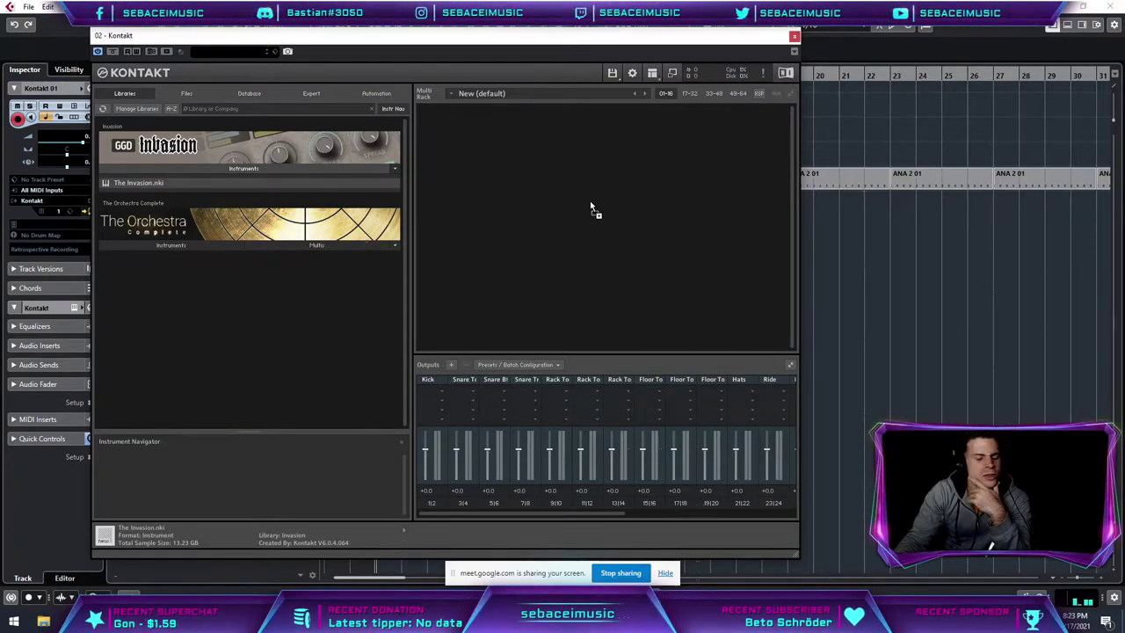
{"action": "left_click_drag", "start_coordinate": [591, 209], "coordinate": [591, 208]}
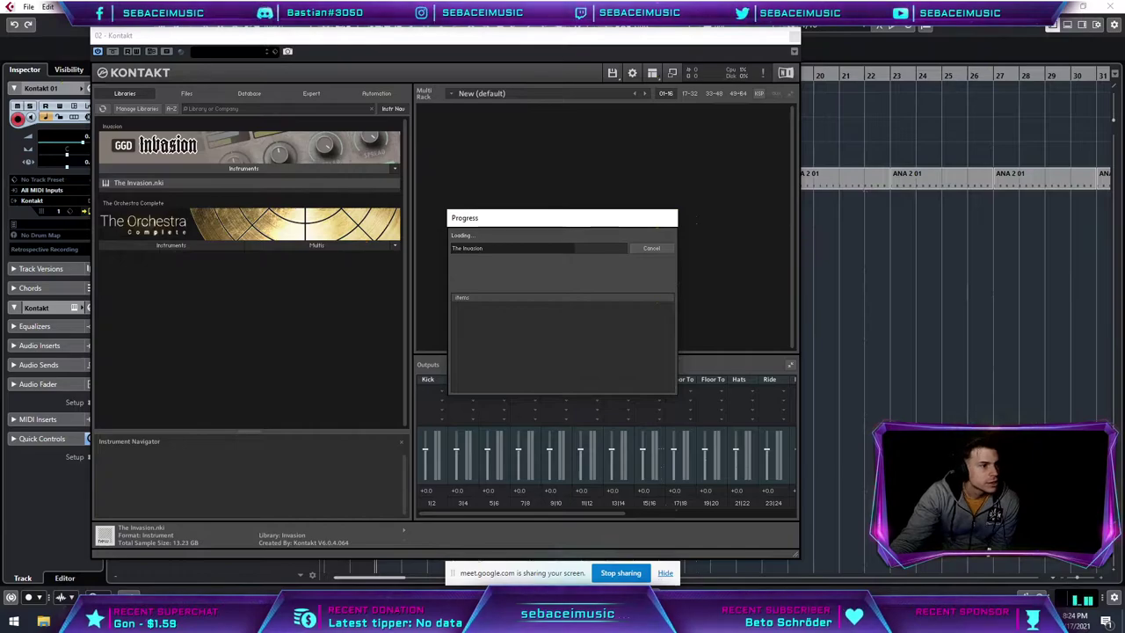
Step: Switch to the Edge browser and examine the Keepforest Devastator Warzone KONTAKT page, including its requirements and download section
{"action": "left_click", "coordinate": [186, 621]}
{"action": "left_click", "coordinate": [62, 563]}
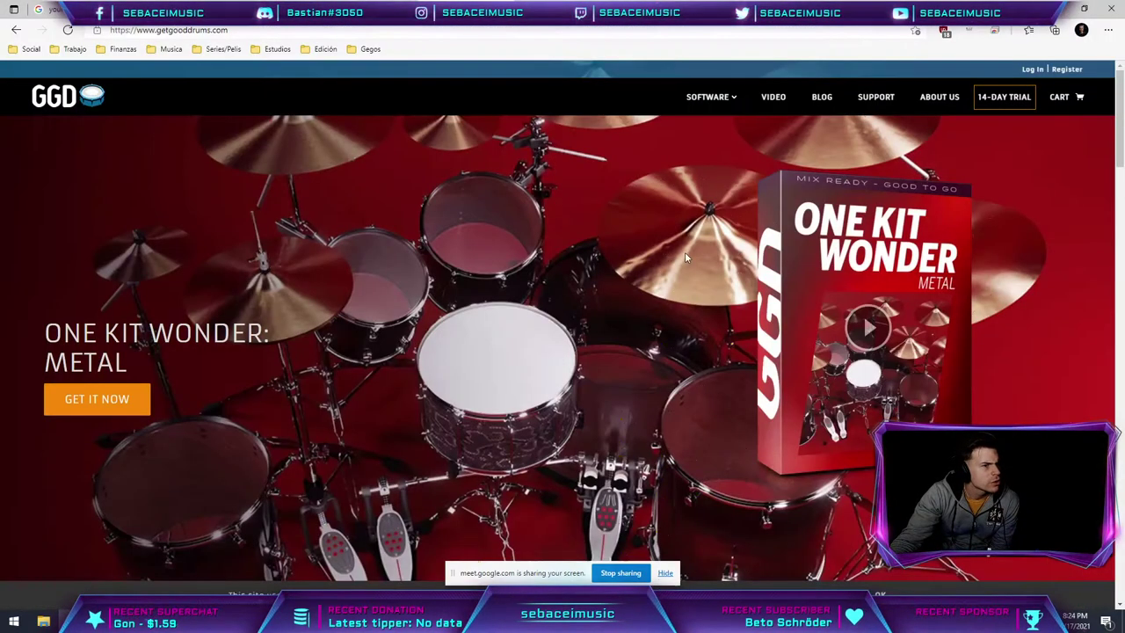
{"action": "left_click", "coordinate": [659, 11]}
{"action": "left_click", "coordinate": [796, 11]}
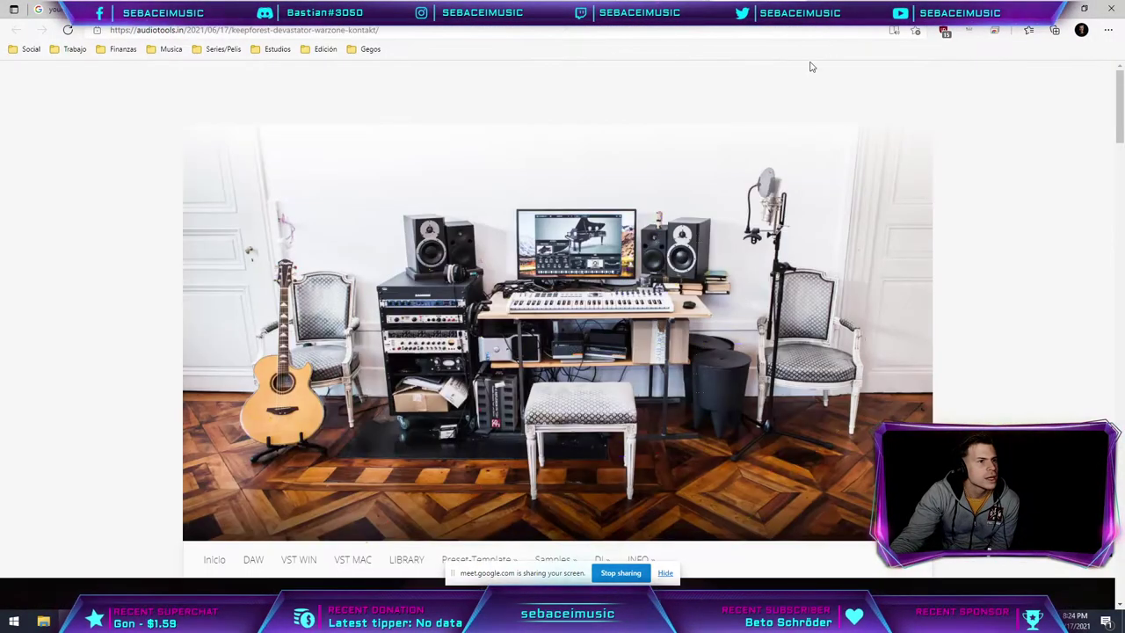
{"action": "scroll", "coordinate": [801, 146], "scroll_direction": "down", "scroll_amount": 10}
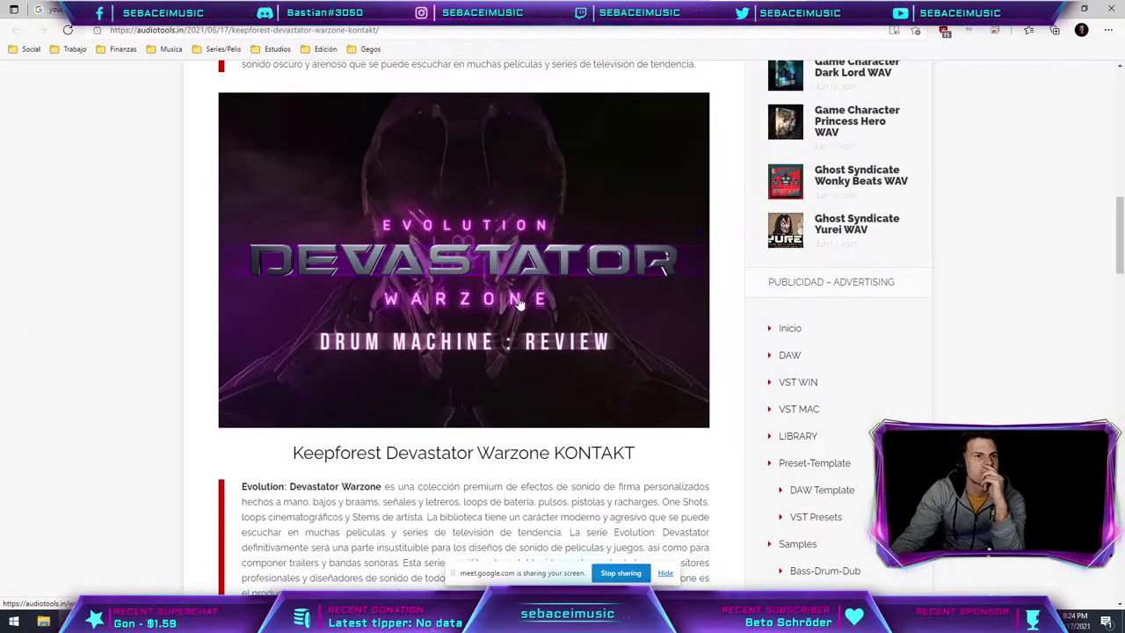
{"action": "scroll", "coordinate": [607, 296], "scroll_direction": "up", "scroll_amount": 1}
{"action": "scroll", "coordinate": [572, 339], "scroll_direction": "down", "scroll_amount": 6}
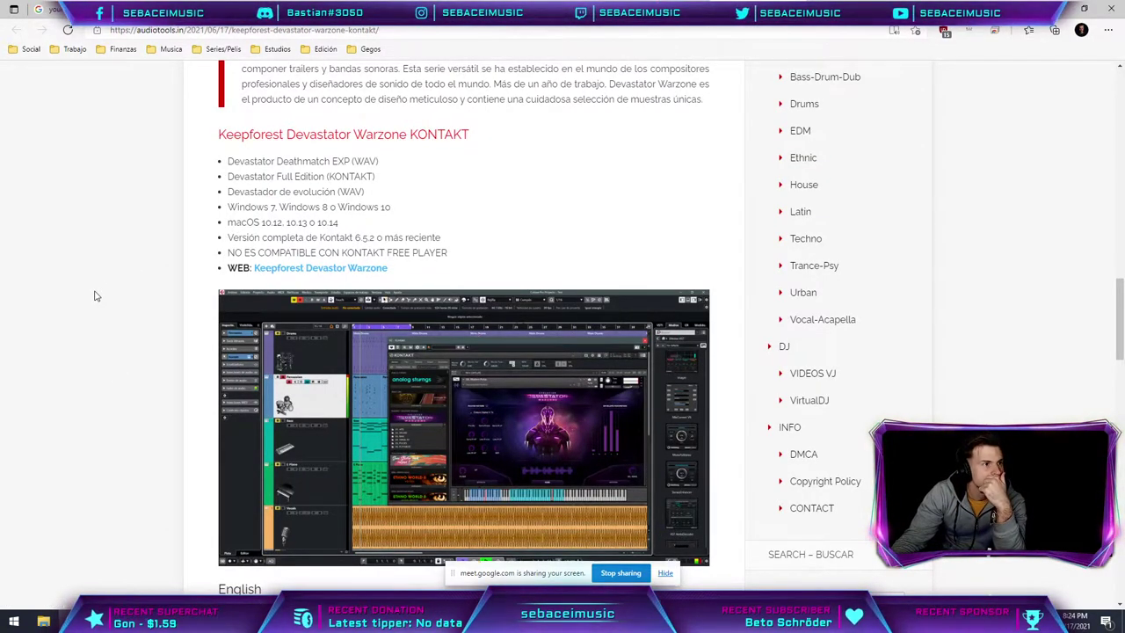
{"action": "scroll", "coordinate": [106, 290], "scroll_direction": "down", "scroll_amount": 10}
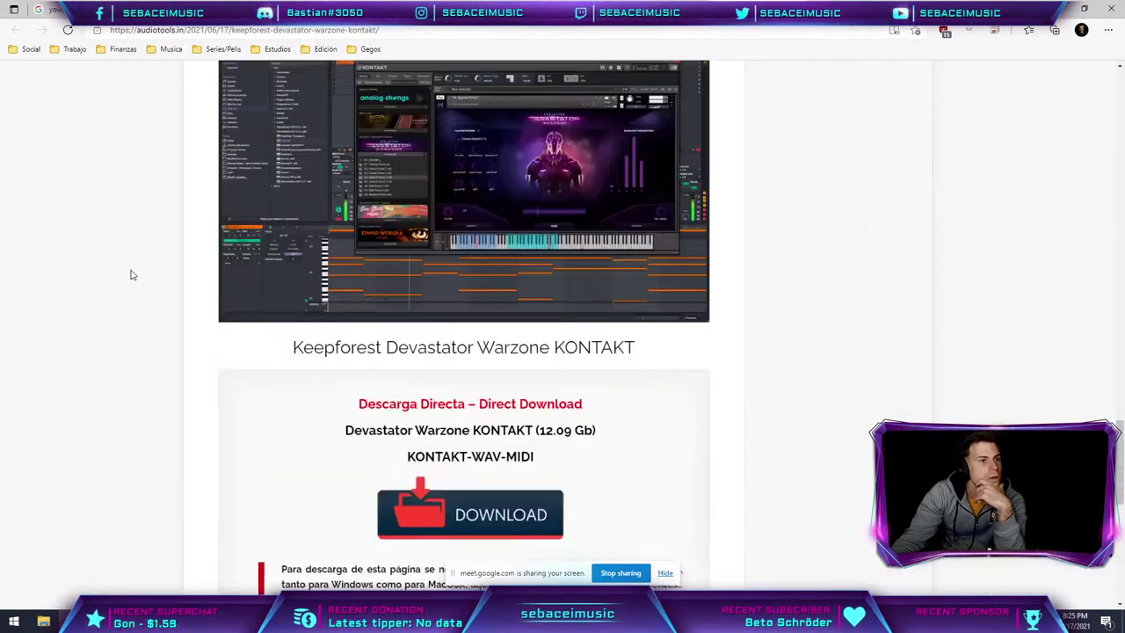
{"action": "scroll", "coordinate": [141, 254], "scroll_direction": "down", "scroll_amount": 2}
{"action": "scroll", "coordinate": [139, 261], "scroll_direction": "up", "scroll_amount": 1}
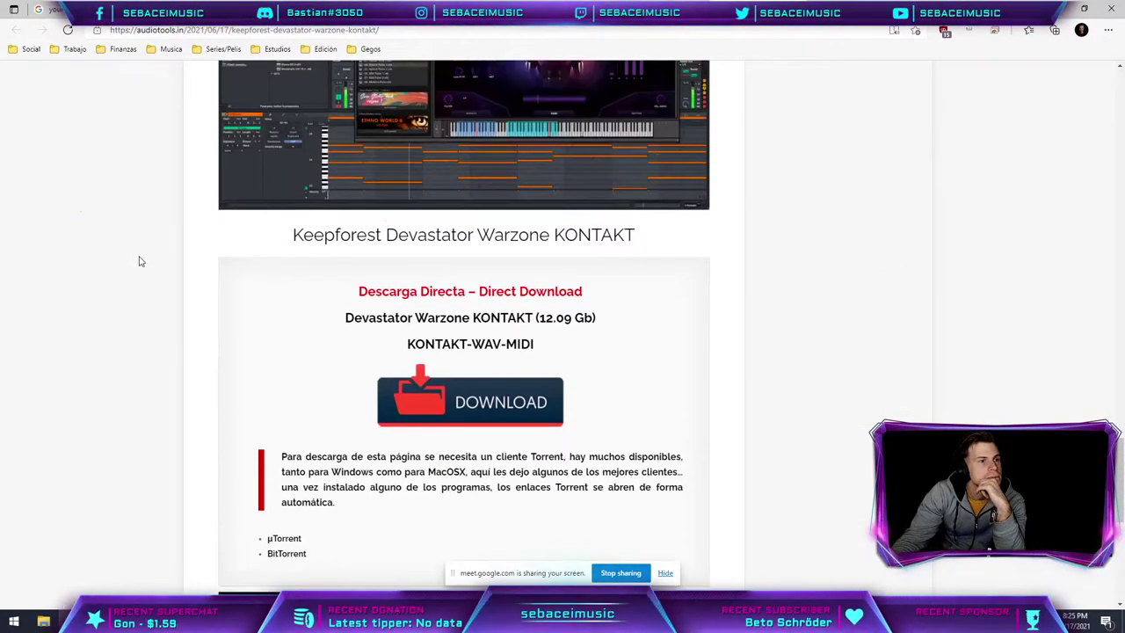
{"action": "scroll", "coordinate": [140, 259], "scroll_direction": "up", "scroll_amount": 3}
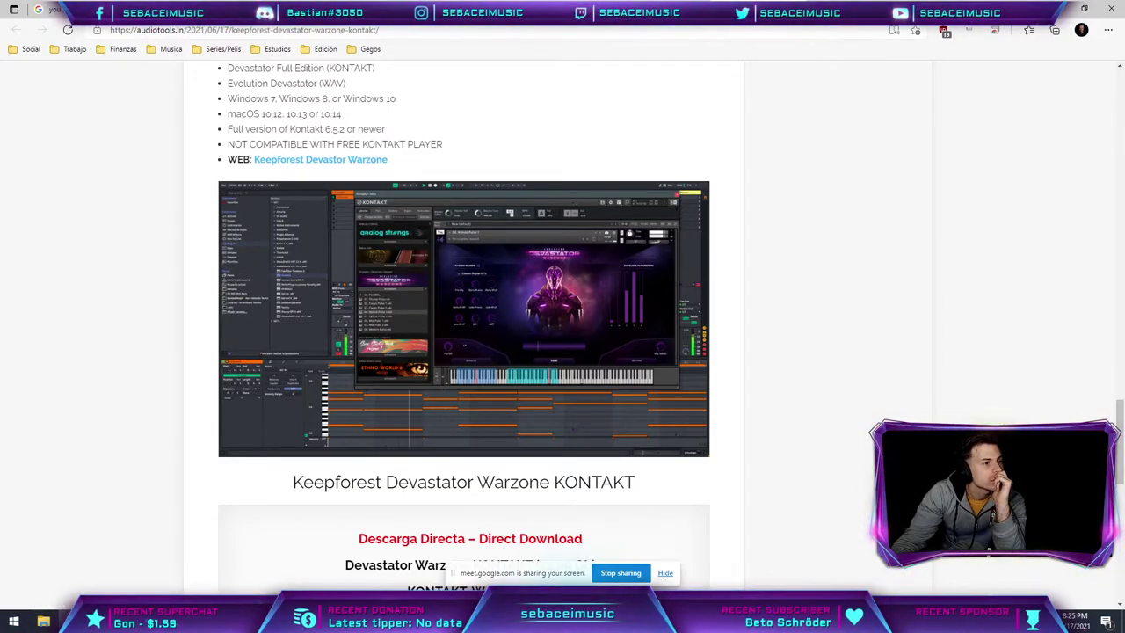
Step: Return to Cubase, swap the Invasion kit's snare for the Pearl Joey Jordison 13x6.5", and close the Kontakt window
{"action": "key", "text": "alt+Tab"}
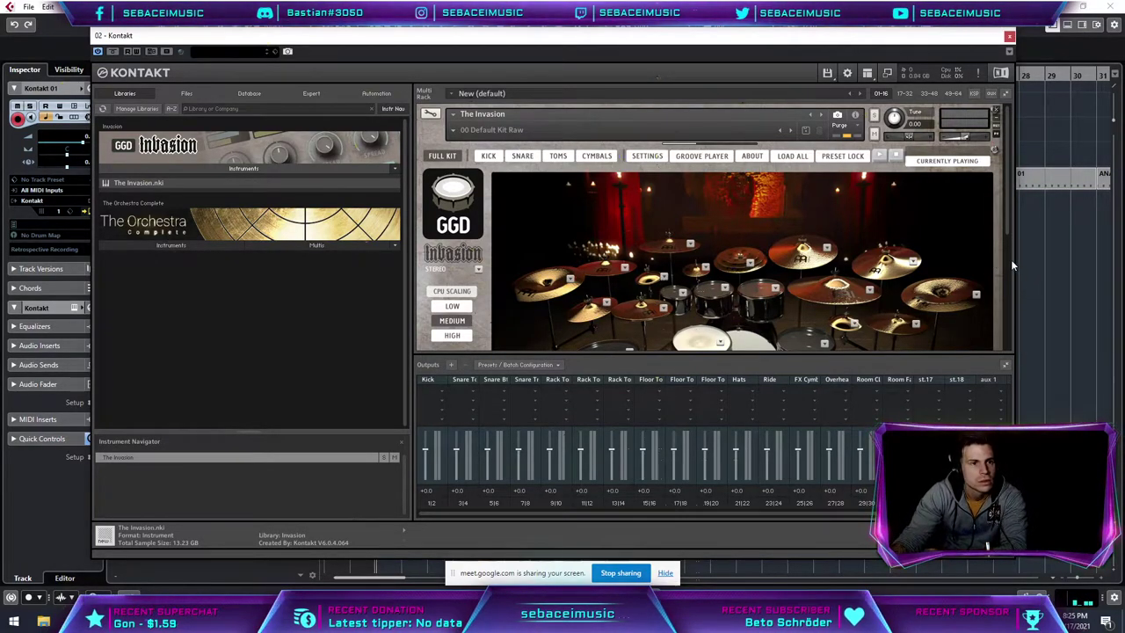
{"action": "left_click_drag", "start_coordinate": [1006, 223], "coordinate": [1013, 264]}
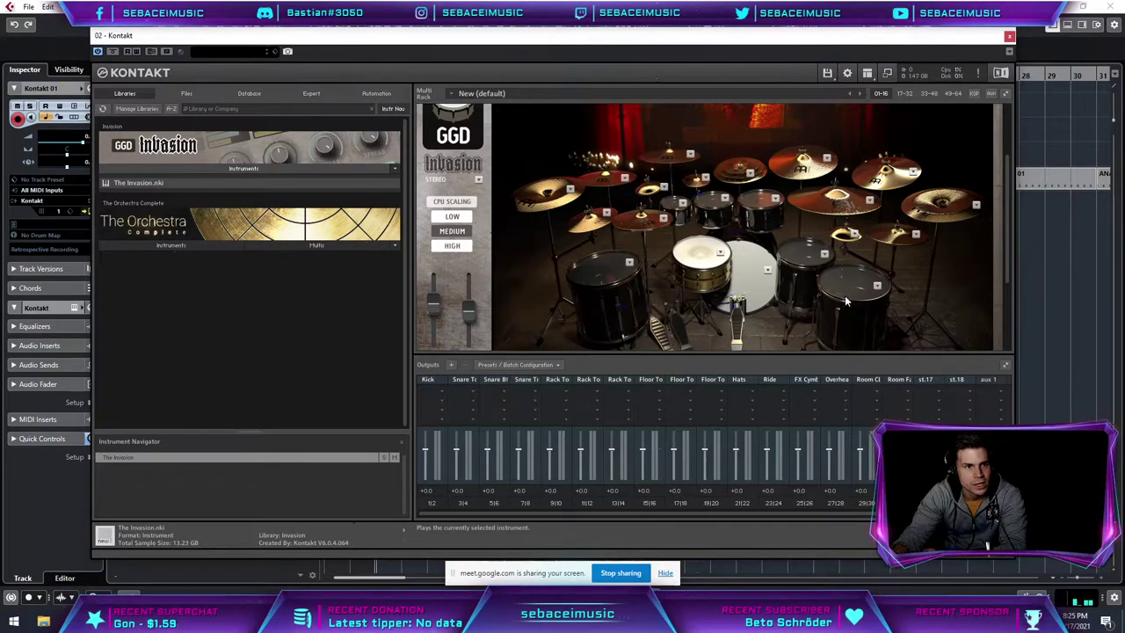
{"action": "left_click", "coordinate": [693, 259]}
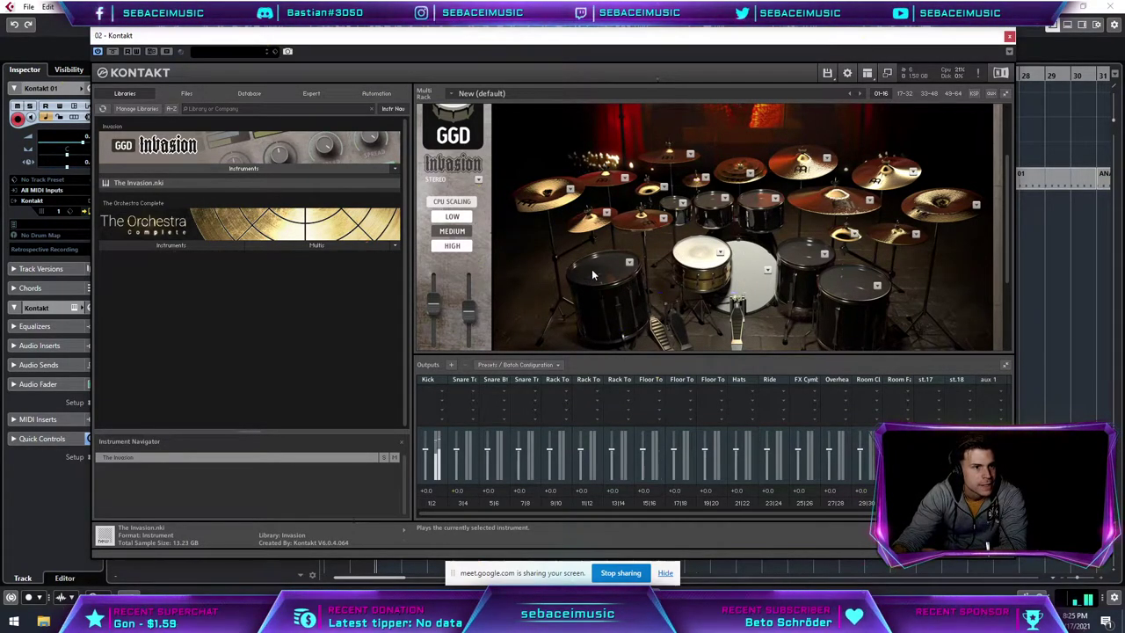
{"action": "left_click", "coordinate": [720, 253]}
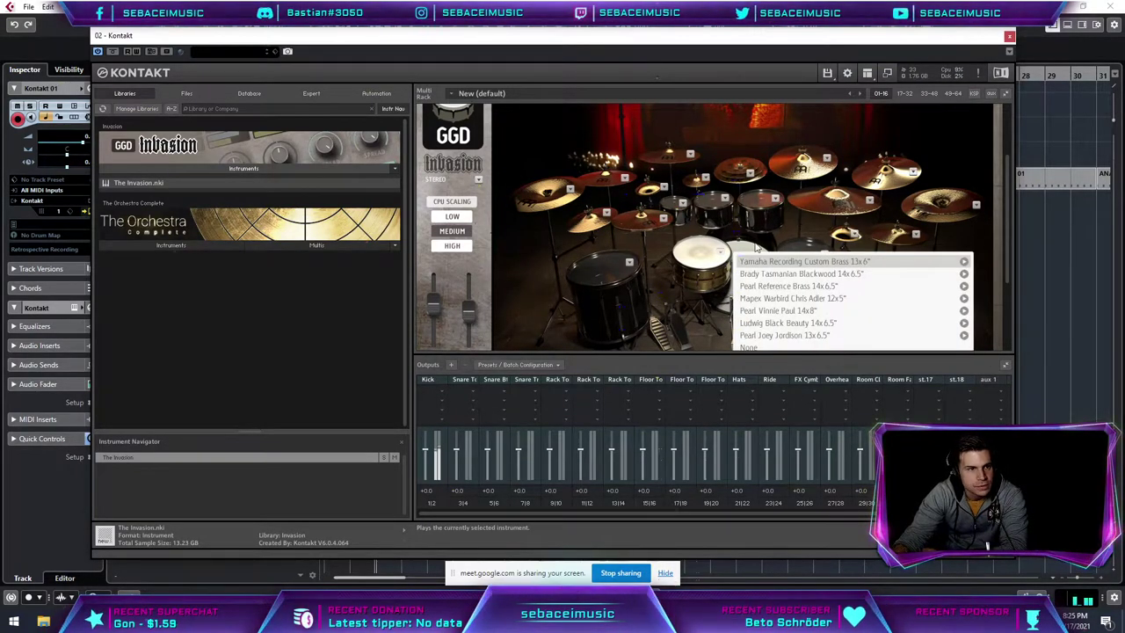
{"action": "left_click", "coordinate": [778, 336]}
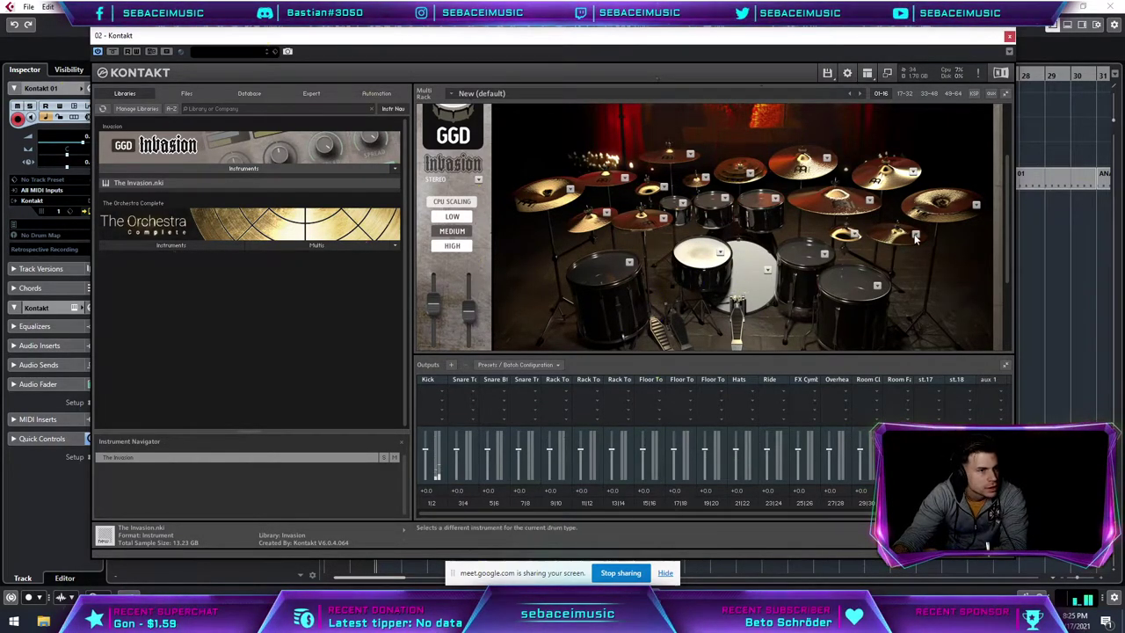
{"action": "scroll", "coordinate": [912, 253], "scroll_direction": "down", "scroll_amount": 4}
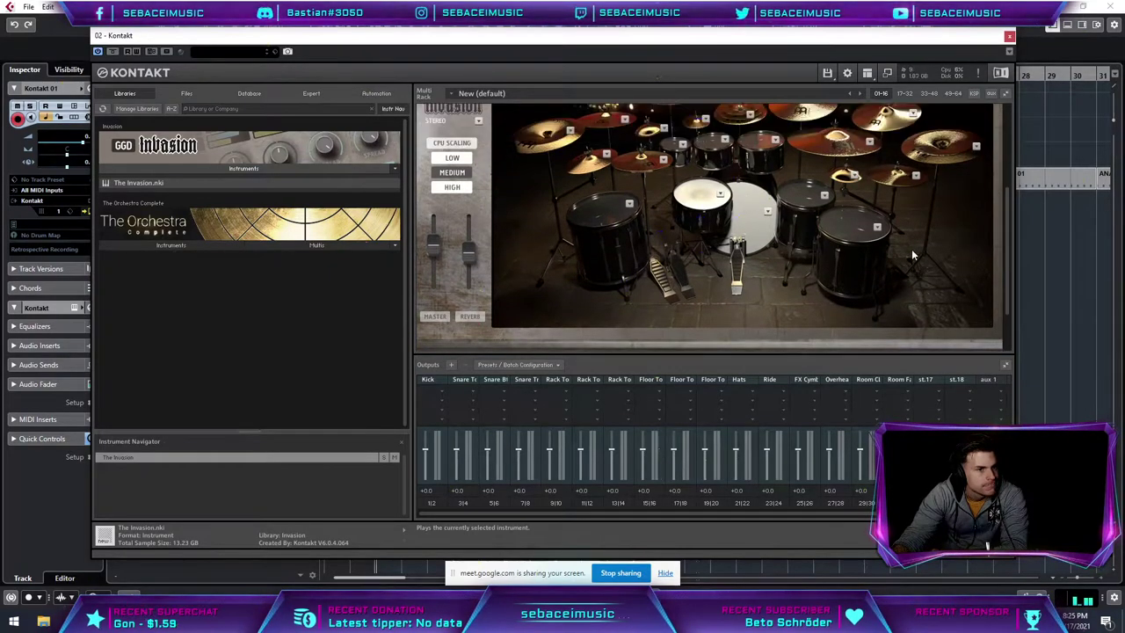
{"action": "scroll", "coordinate": [913, 251], "scroll_direction": "up", "scroll_amount": 2}
{"action": "left_click", "coordinate": [1010, 36]}
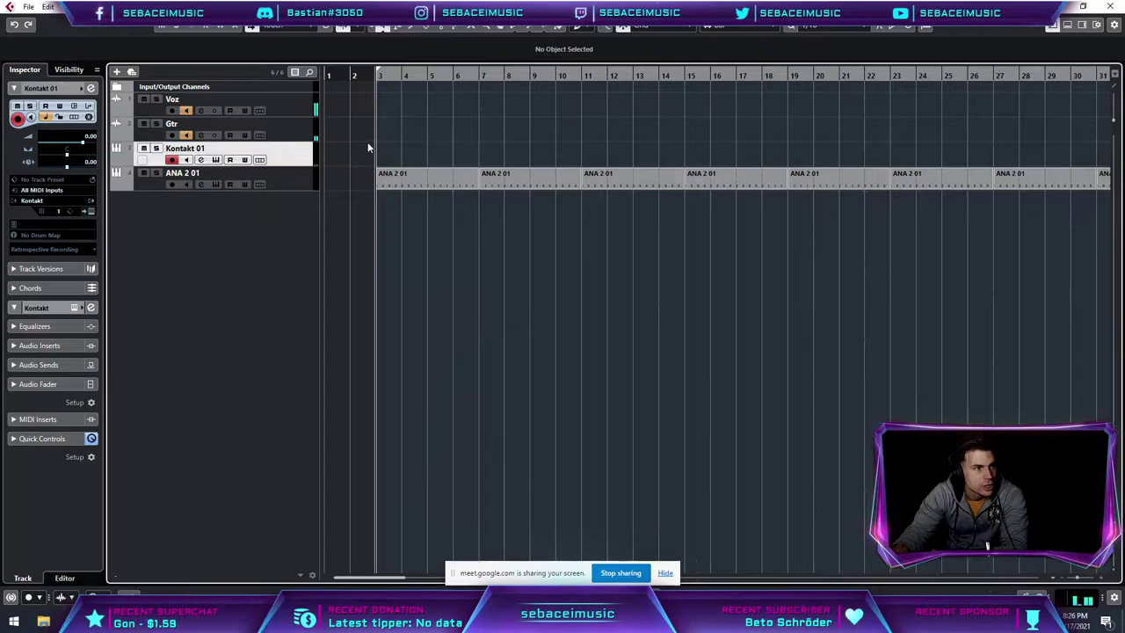
Step: Hide the screen-sharing bar and view the MIDI channel choices of the Kontakt 01 track
{"action": "right_click", "coordinate": [409, 151]}
{"action": "left_click", "coordinate": [408, 151]}
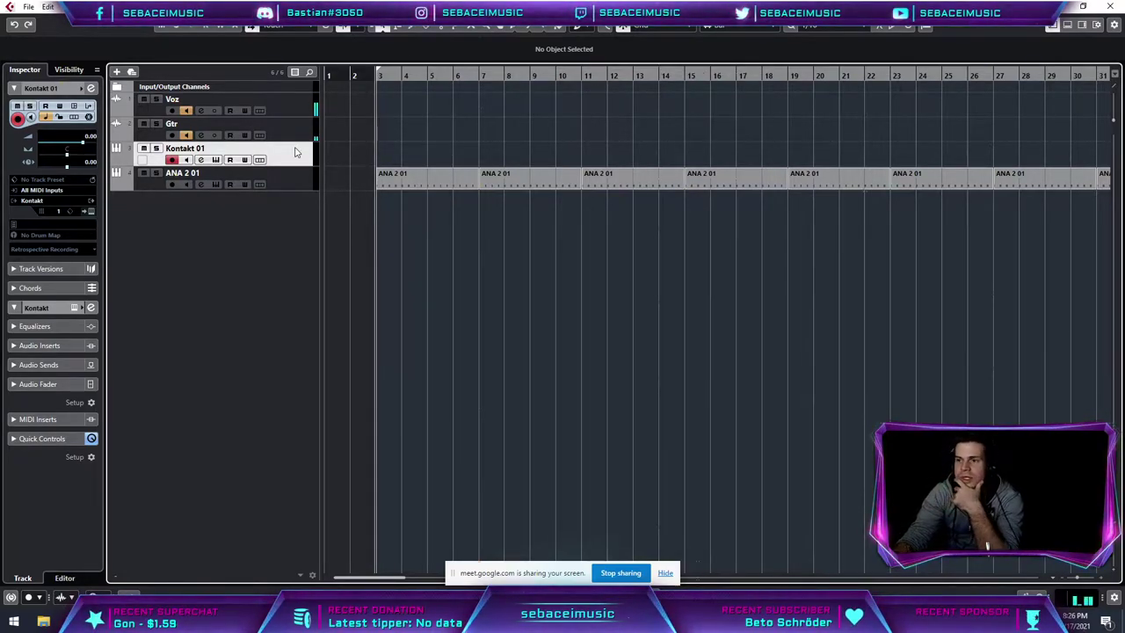
{"action": "left_click", "coordinate": [666, 574]}
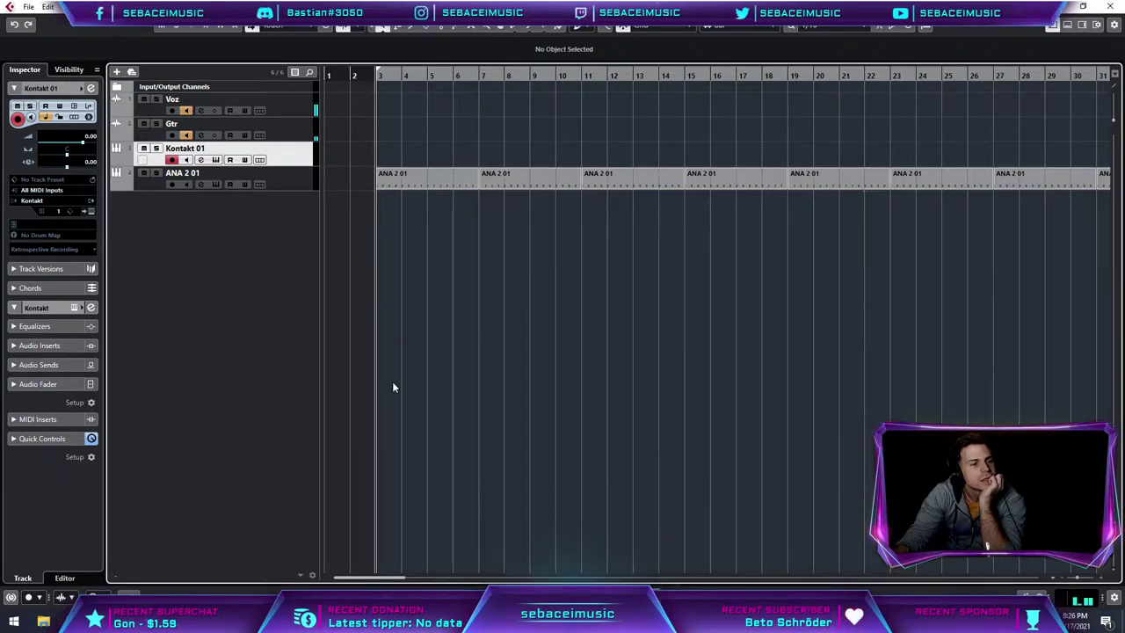
{"action": "left_click", "coordinate": [56, 214]}
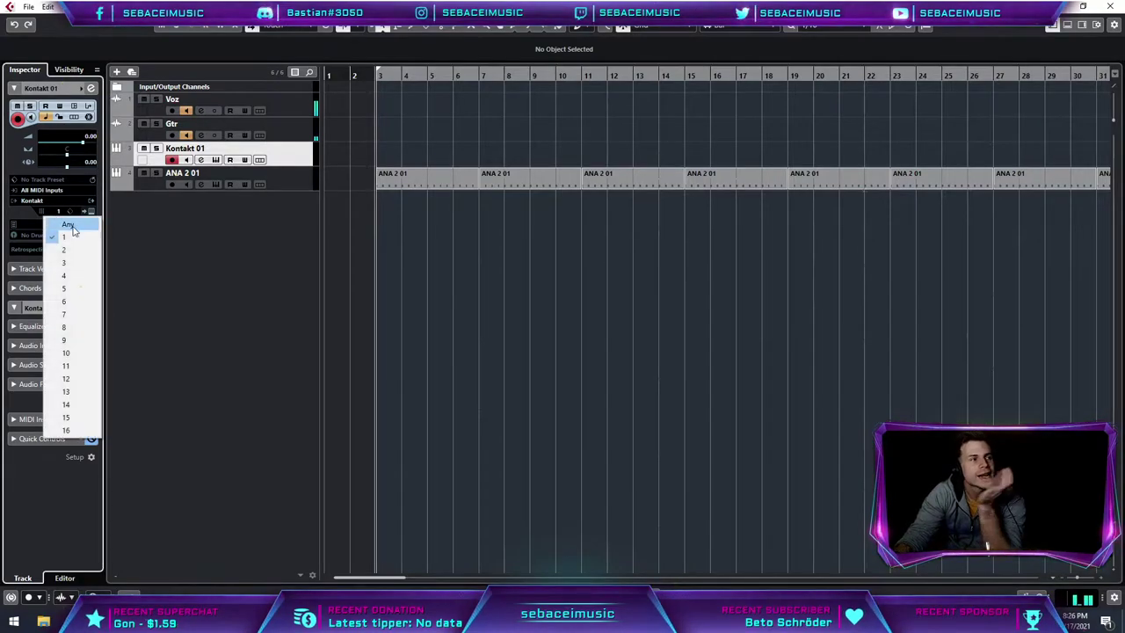
{"action": "left_click", "coordinate": [208, 242]}
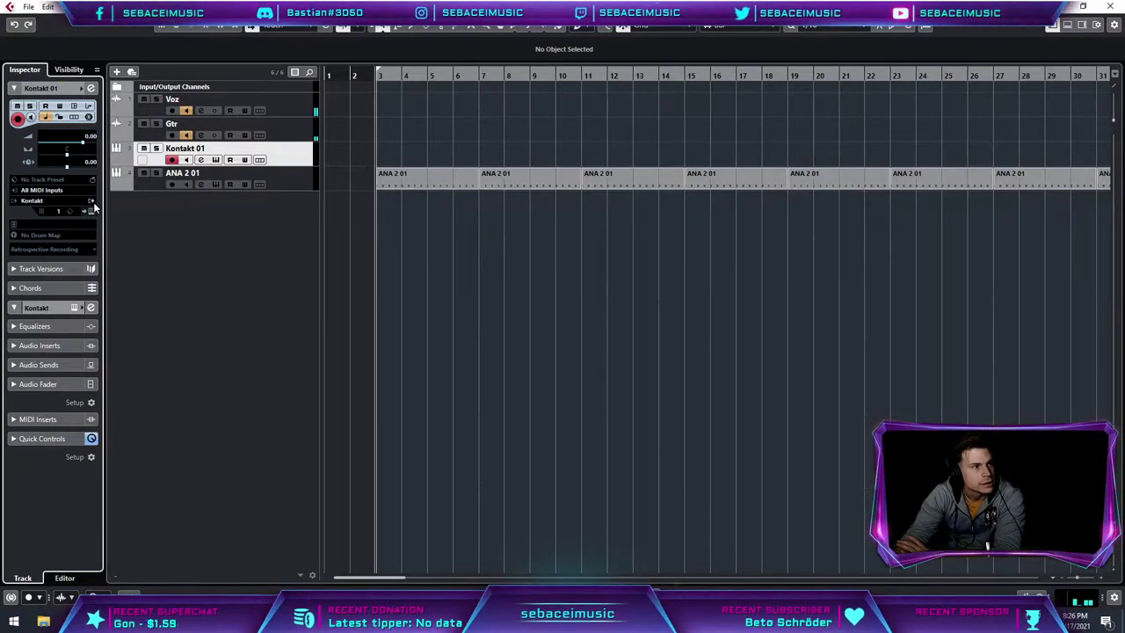
Step: Reopen the Kontakt instrument, show The Invasion's info view and look through its output channel choices
{"action": "key", "text": "Return"}
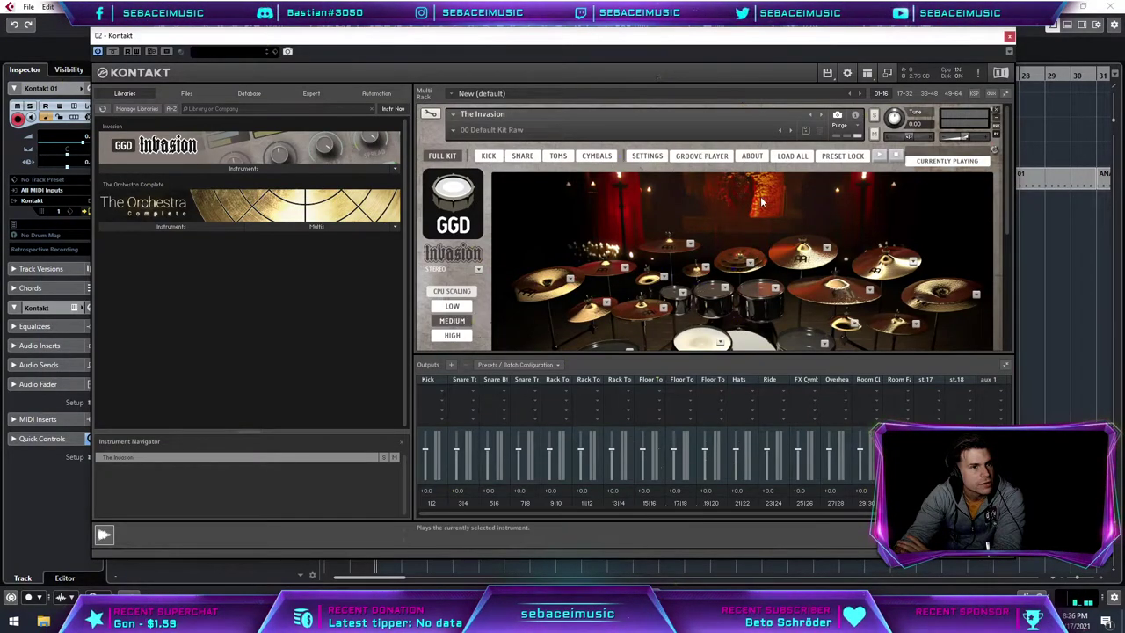
{"action": "left_click", "coordinate": [856, 115]}
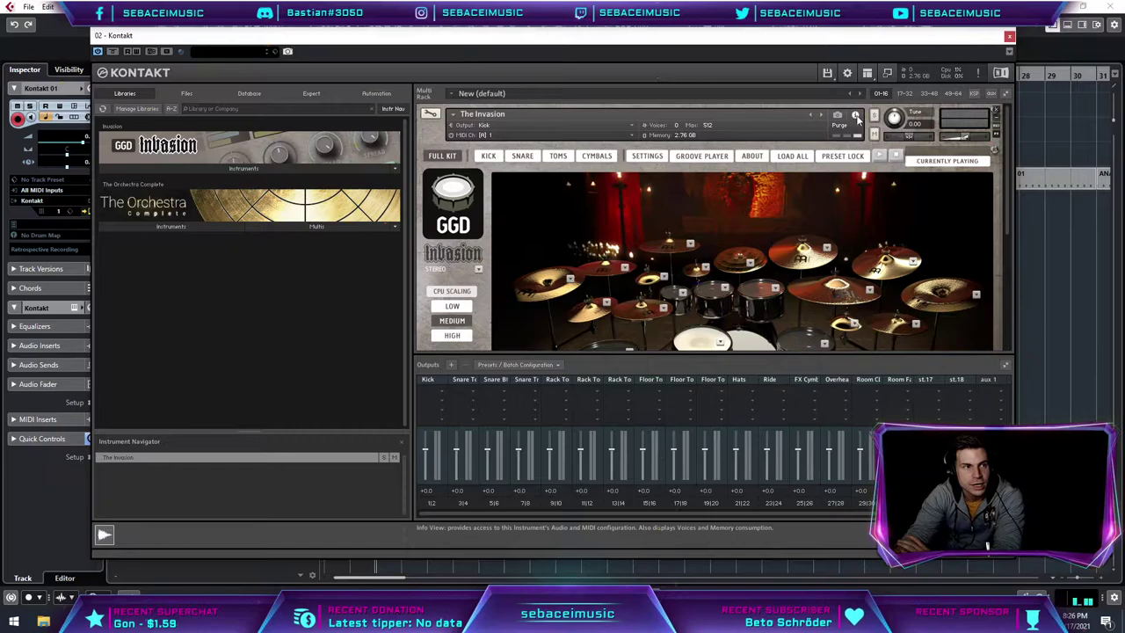
{"action": "left_click", "coordinate": [485, 125]}
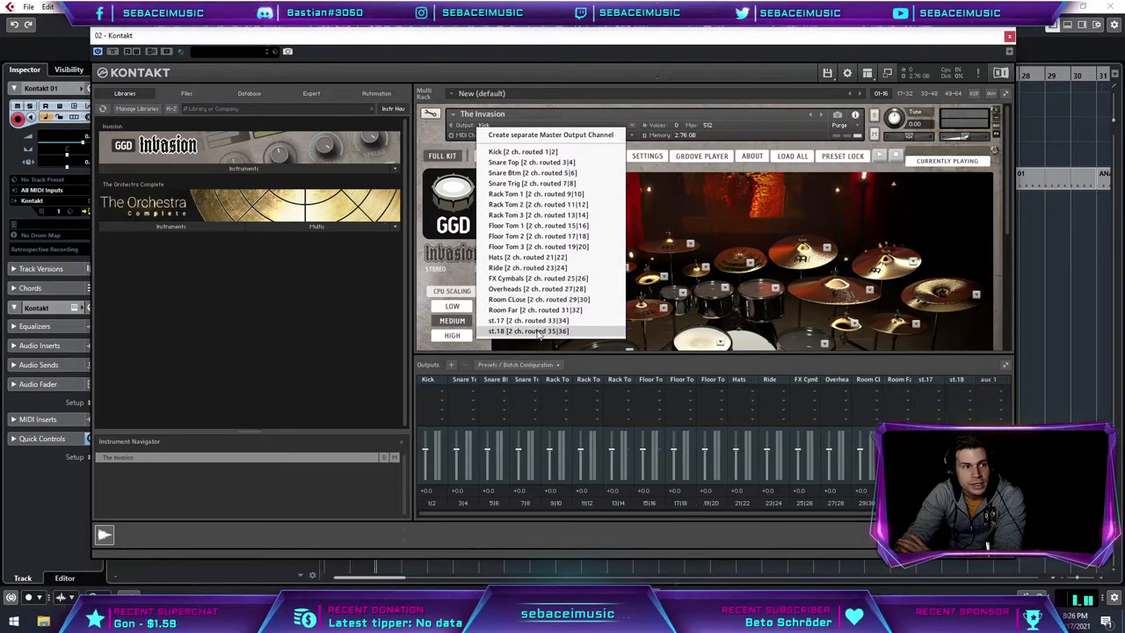
{"action": "left_click", "coordinate": [485, 134]}
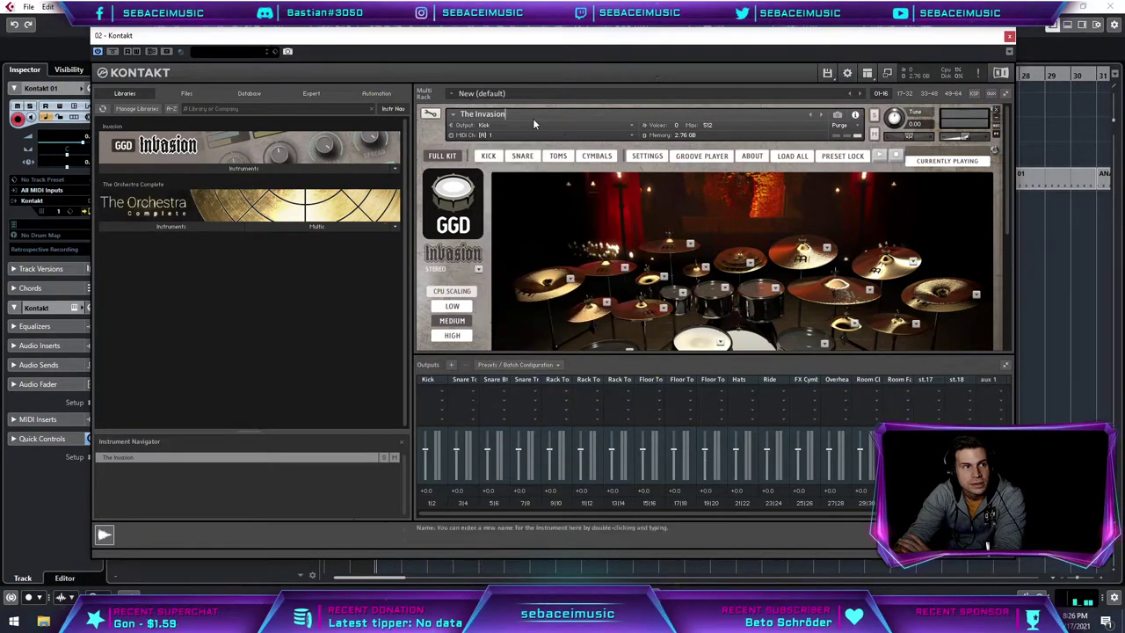
Step: Assign The Invasion's MIDI input to Port A, channel 1
{"action": "left_click", "coordinate": [485, 135]}
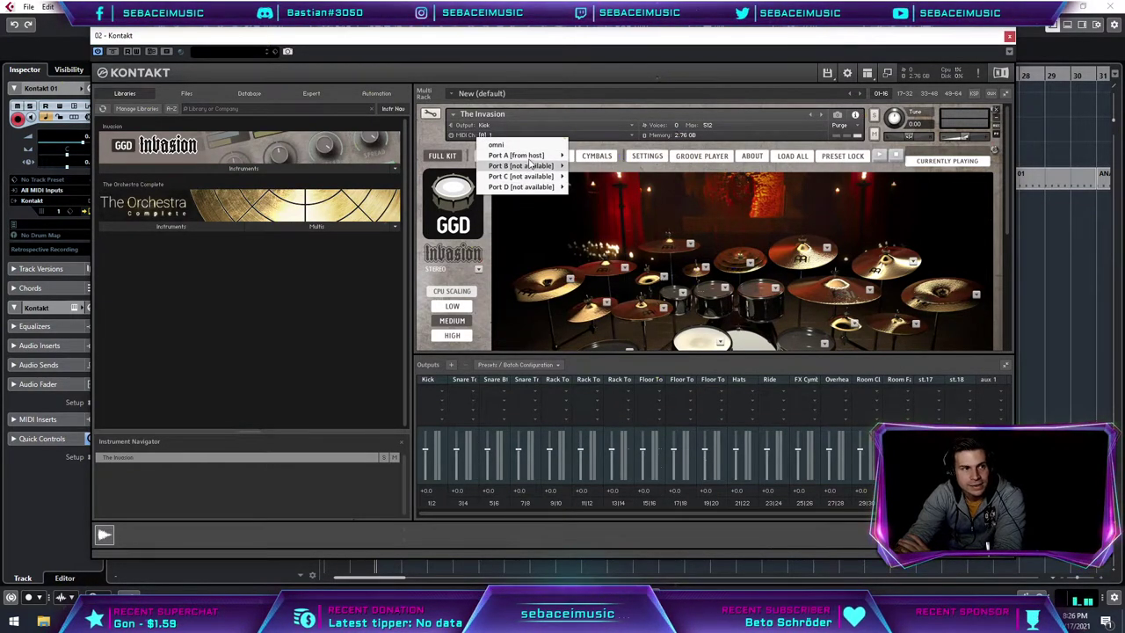
{"action": "mouse_move", "coordinate": [529, 156]}
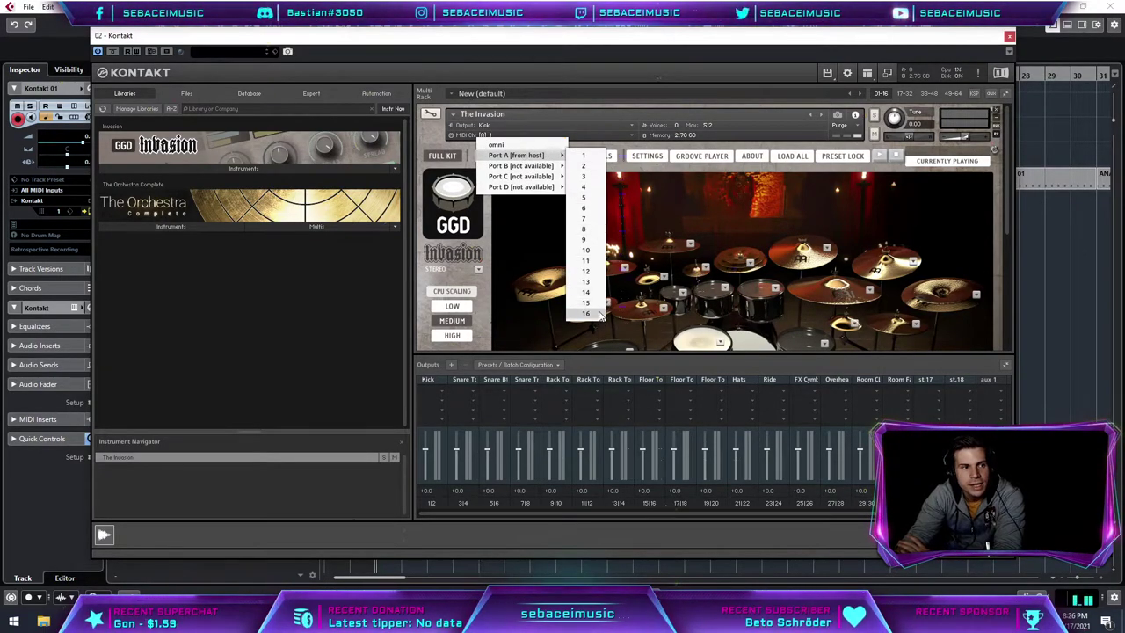
{"action": "left_click", "coordinate": [594, 159]}
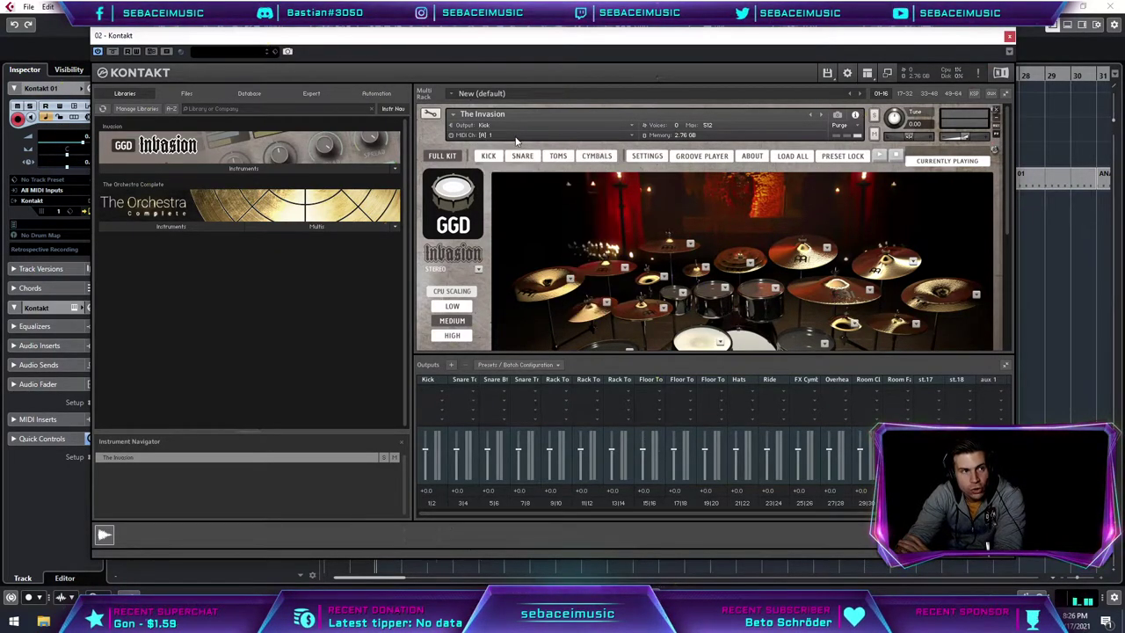
Step: Move the Kontakt window aside to check the track's MIDI channel in the Inspector, move it back and close it
{"action": "left_click_drag", "start_coordinate": [977, 39], "coordinate": [939, 403]}
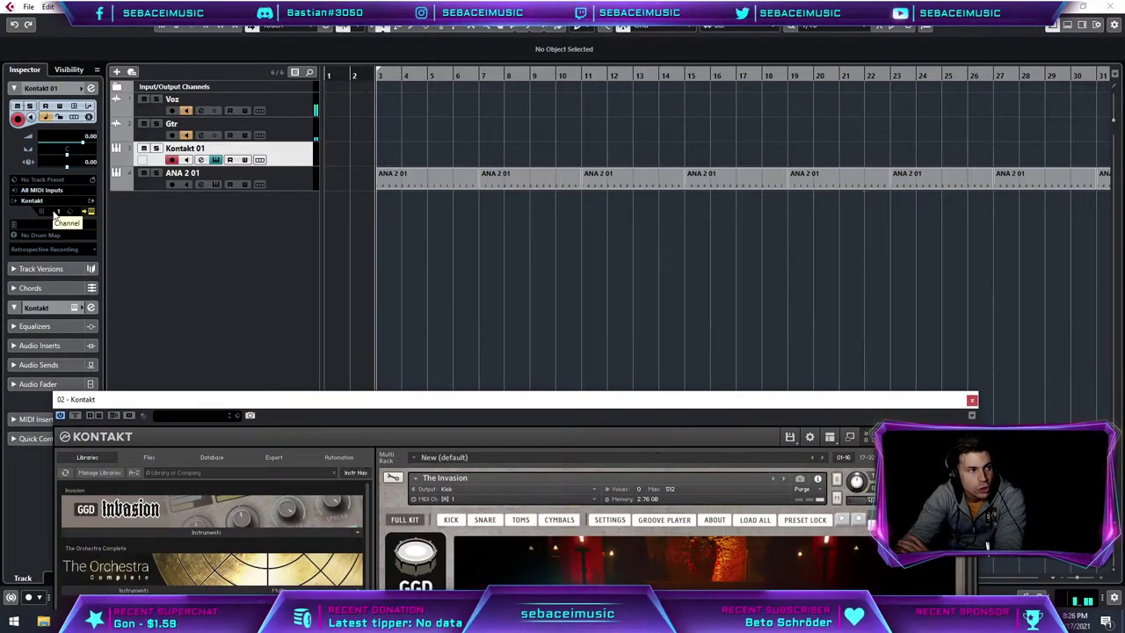
{"action": "left_click_drag", "start_coordinate": [696, 401], "coordinate": [743, 66]}
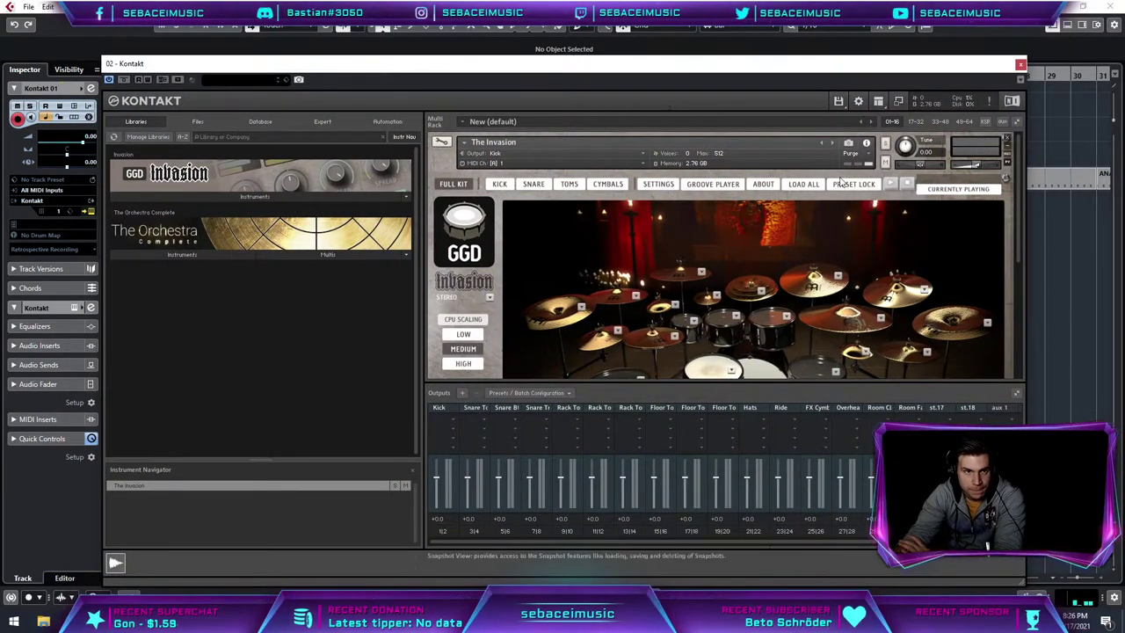
{"action": "left_click", "coordinate": [1022, 65]}
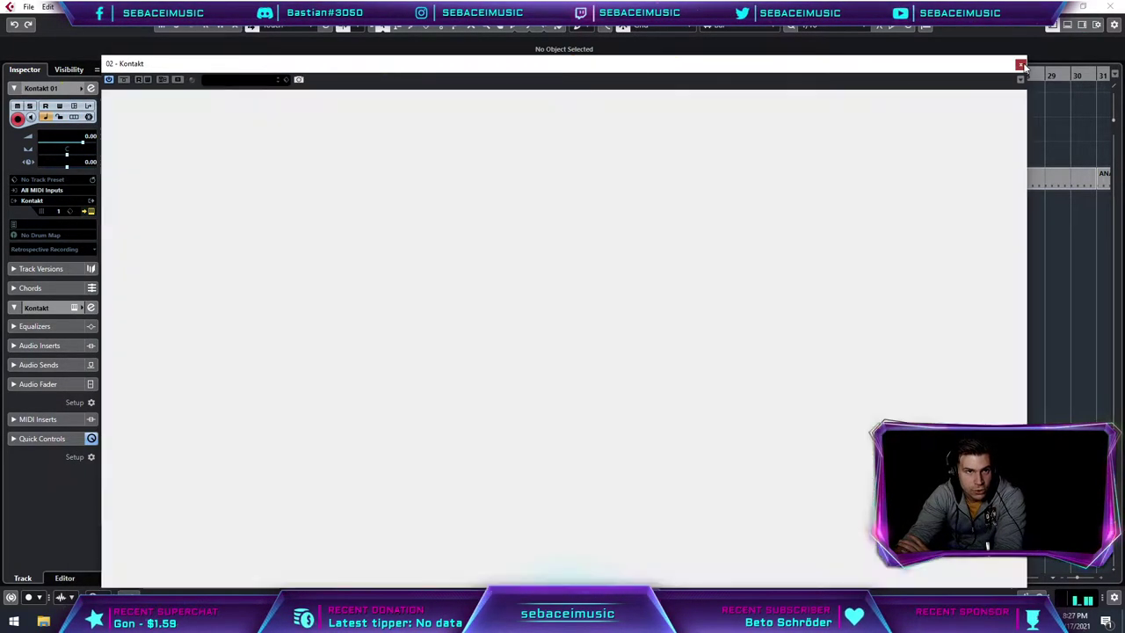
Step: Draw an empty four-bar MIDI part on the Kontakt 01 track from bar 3 to bar 7
{"action": "right_click", "coordinate": [540, 149]}
{"action": "left_click", "coordinate": [522, 149]}
{"action": "scroll", "coordinate": [434, 150], "scroll_direction": "up", "scroll_amount": 4}
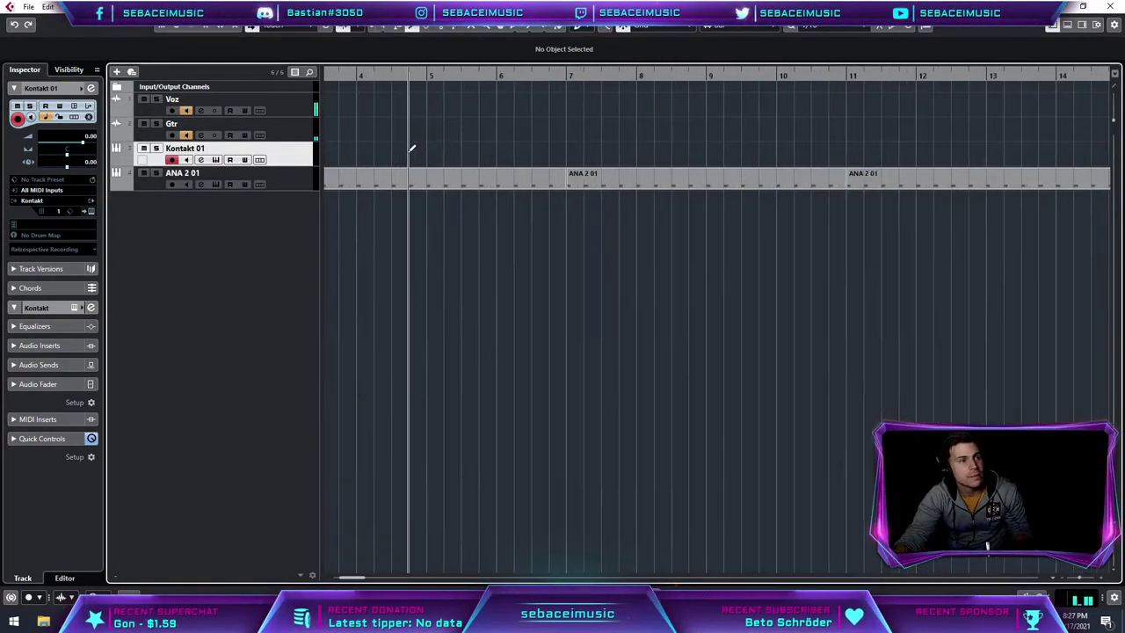
{"action": "scroll", "coordinate": [411, 149], "scroll_direction": "left", "scroll_amount": 3}
{"action": "left_click_drag", "start_coordinate": [482, 149], "coordinate": [756, 154]}
{"action": "key", "text": "1"}
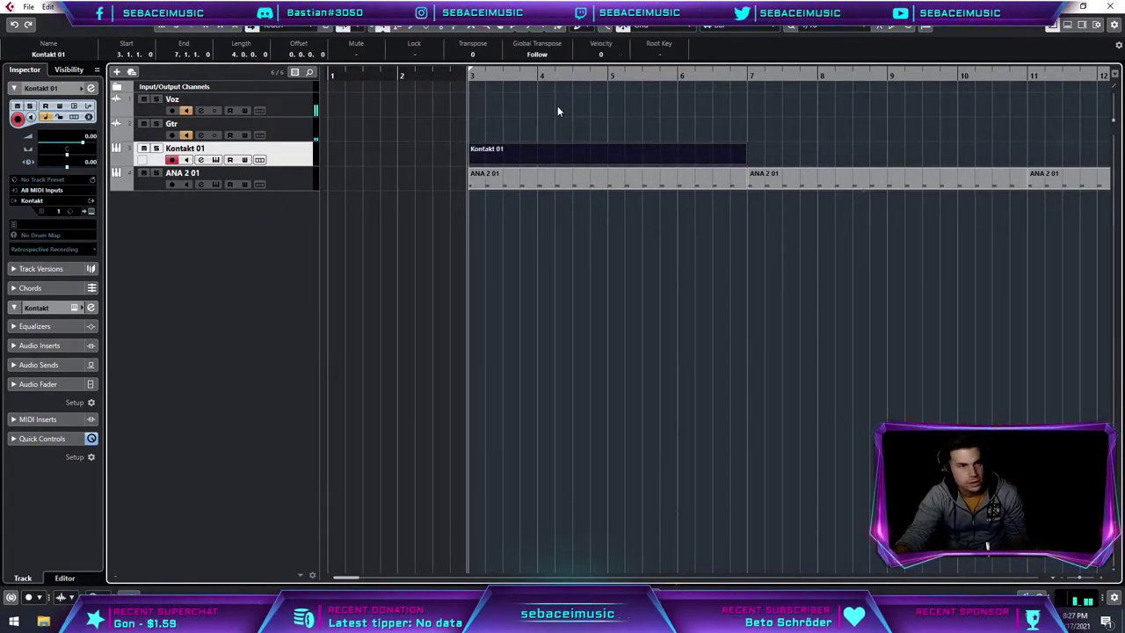
Step: Open the Kontakt 01 part in the Drum Editor and place a Bass Drum note (C1) at the start of bar 3
{"action": "left_click", "coordinate": [124, 7]}
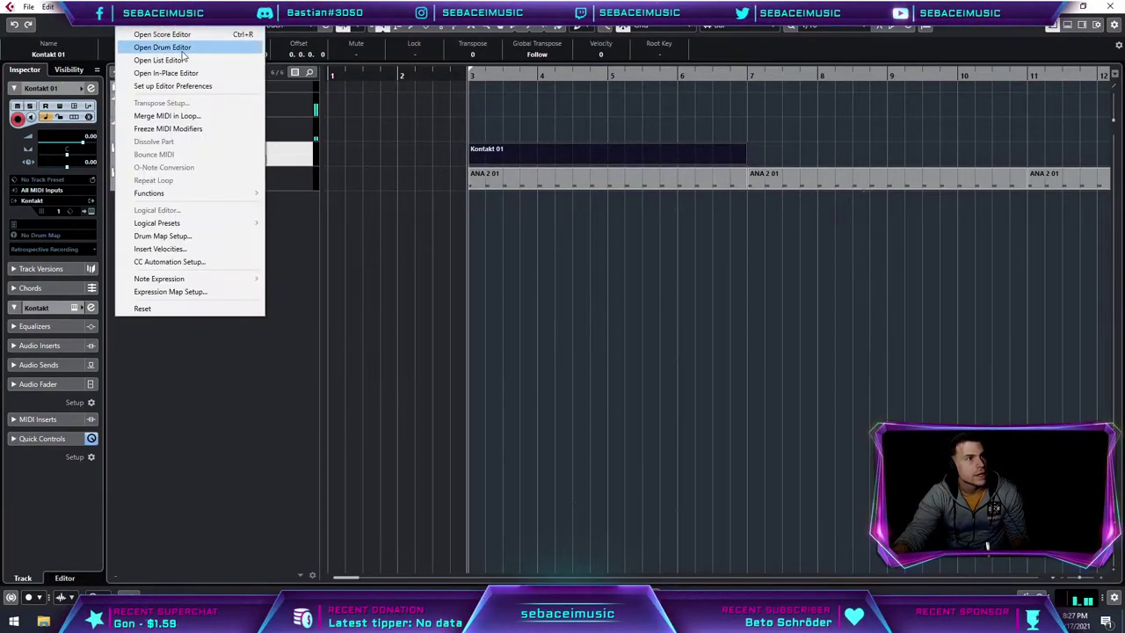
{"action": "left_click", "coordinate": [162, 48]}
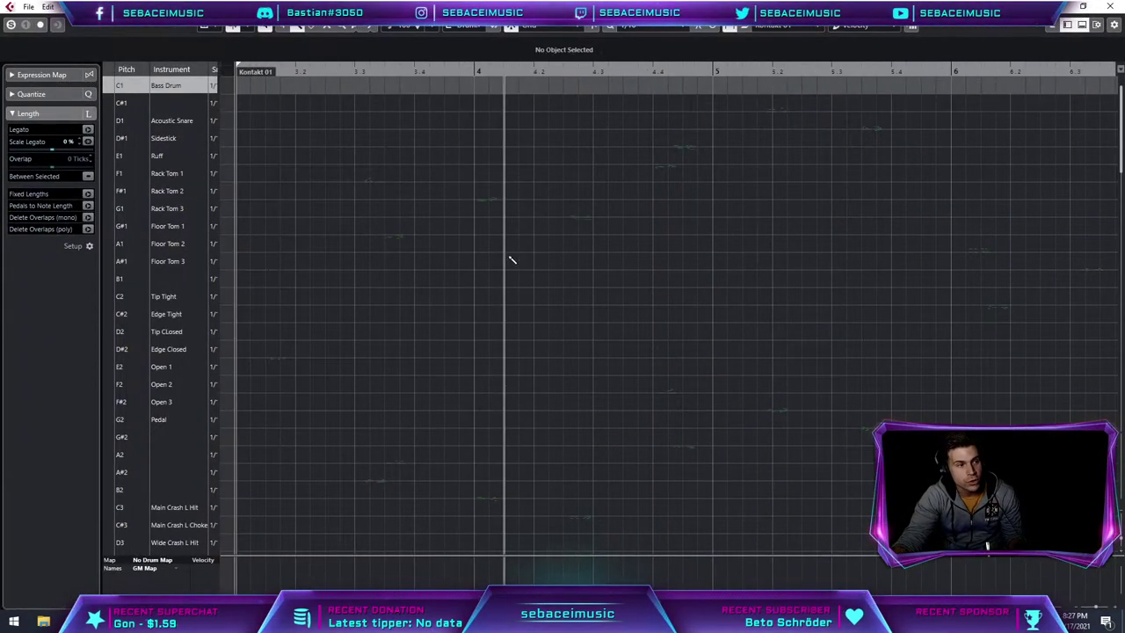
{"action": "left_click", "coordinate": [237, 86]}
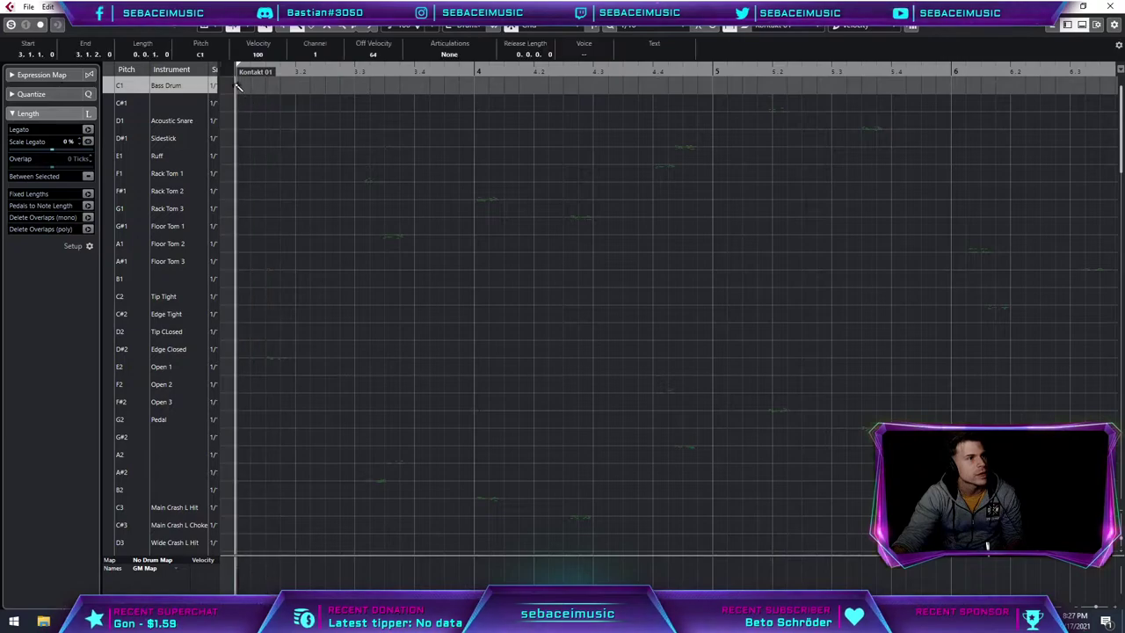
{"action": "left_click", "coordinate": [241, 107]}
{"action": "left_click", "coordinate": [236, 104]}
{"action": "left_click", "coordinate": [237, 86]}
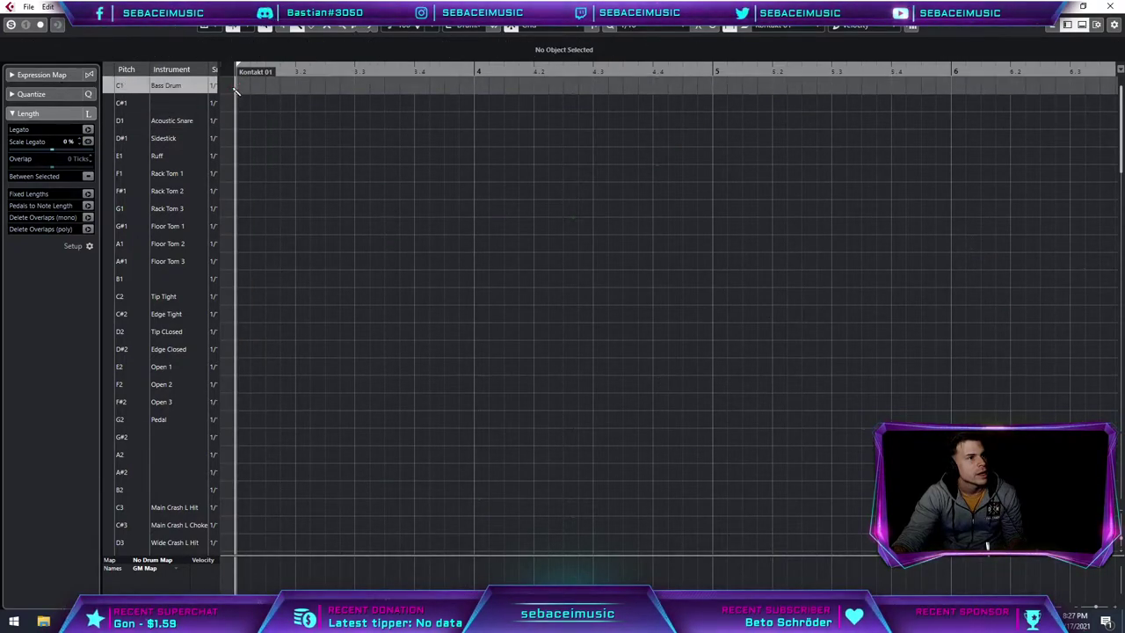
{"action": "left_click", "coordinate": [237, 86]}
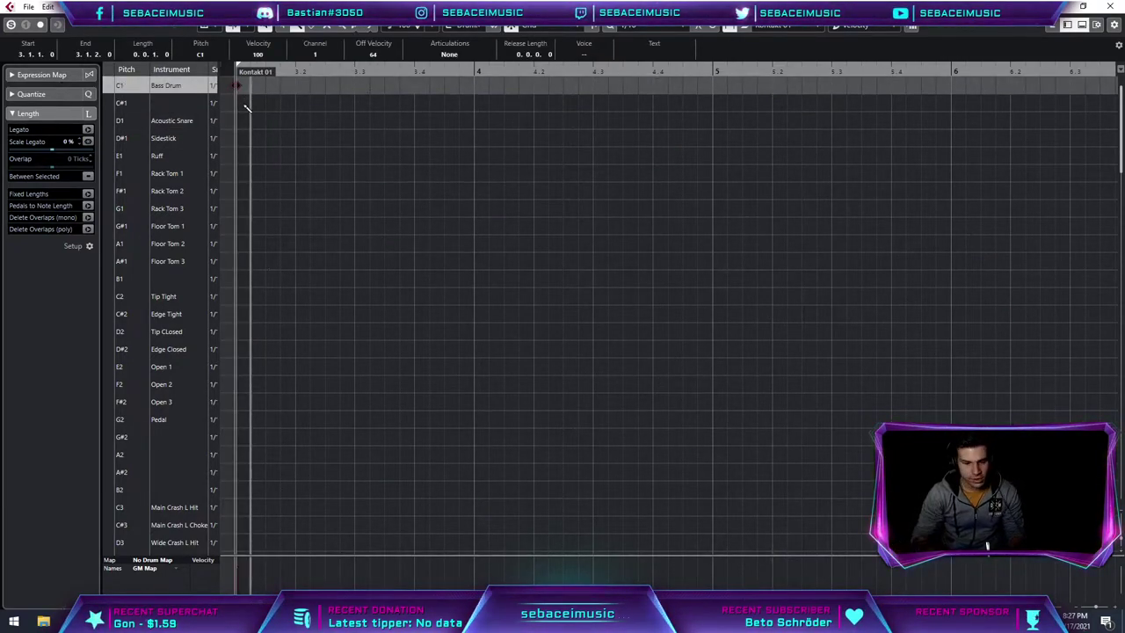
Step: Audition the kit by moving the note through the higher drum rows and back to the Bass Drum row at C1
{"action": "key", "text": "Up"}
{"action": "key", "text": "Up"}
{"action": "key", "text": "Up"}
{"action": "key", "text": "Up"}
{"action": "key", "text": "Up"}
{"action": "key", "text": "Up"}
{"action": "key", "text": "Up"}
{"action": "key", "text": "Up"}
{"action": "key", "text": "Up"}
{"action": "key", "text": "Up"}
{"action": "key", "text": "Up"}
{"action": "key", "text": "Up"}
{"action": "key", "text": "Up"}
{"action": "key", "text": "Up"}
{"action": "key", "text": "Up"}
{"action": "key", "text": "Up"}
{"action": "key", "text": "Up"}
{"action": "key", "text": "Up"}
{"action": "key", "text": "Up"}
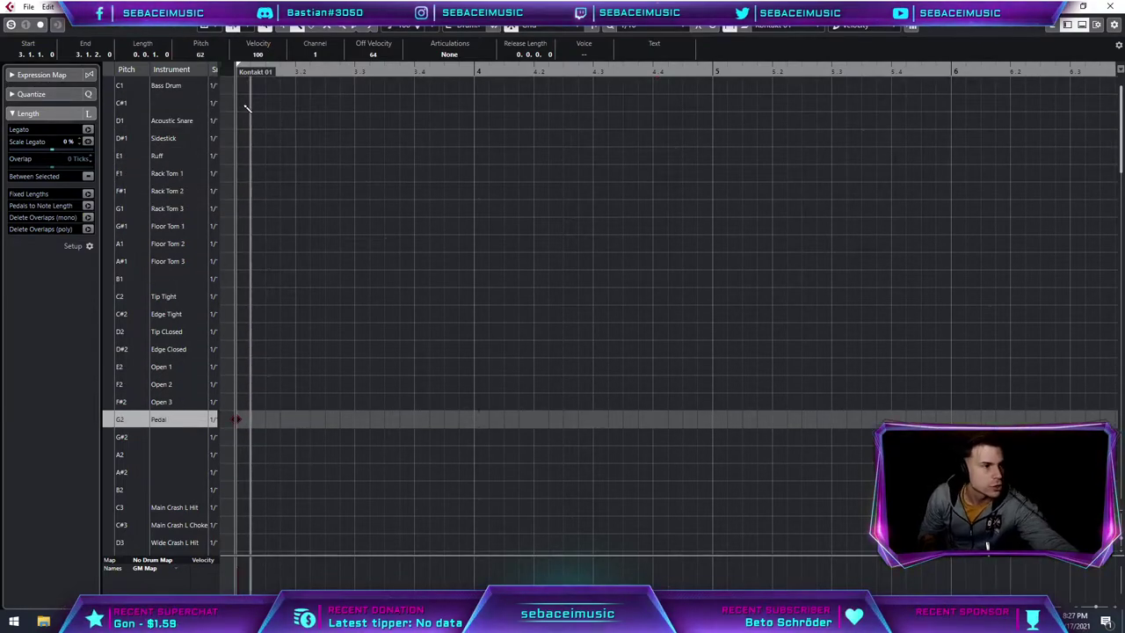
{"action": "key", "text": "Up"}
{"action": "key", "text": "Up"}
{"action": "key", "text": "Up"}
{"action": "key", "text": "Up"}
{"action": "key", "text": "Up"}
{"action": "key", "text": "Up"}
{"action": "key", "text": "Up"}
{"action": "key", "text": "Up"}
{"action": "key", "text": "Up"}
{"action": "key", "text": "Up"}
{"action": "key", "text": "Up"}
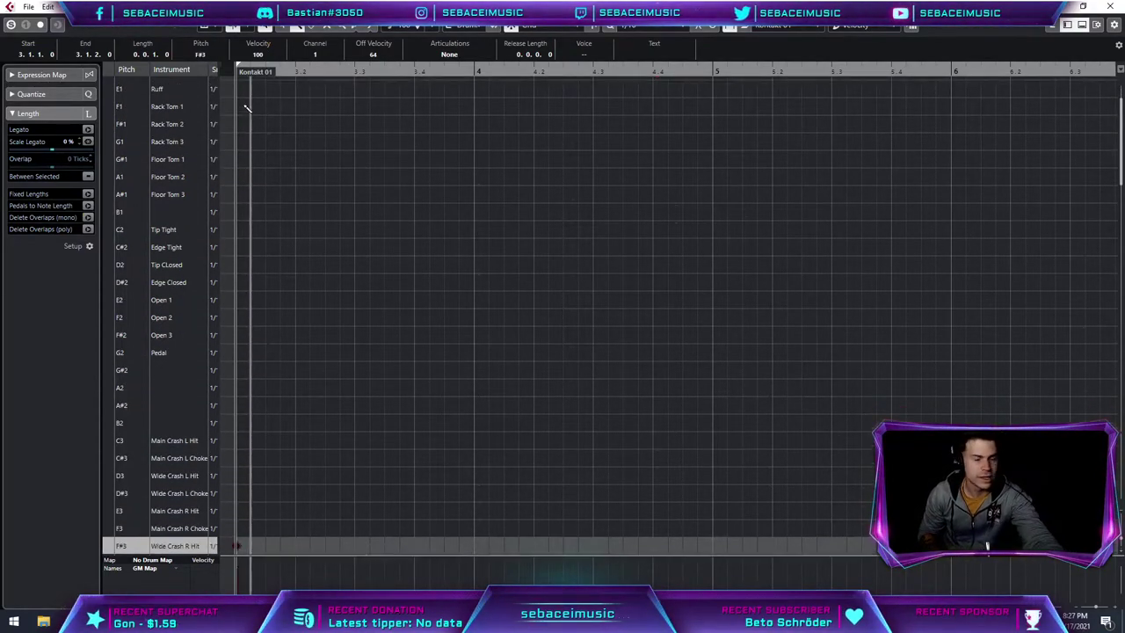
{"action": "key", "text": "Up"}
{"action": "key", "text": "Up"}
{"action": "key", "text": "Up"}
{"action": "key", "text": "Up"}
{"action": "key", "text": "Up"}
{"action": "key", "text": "Up"}
{"action": "key", "text": "Up"}
{"action": "key", "text": "Up"}
{"action": "key", "text": "Up"}
{"action": "key", "text": "Up"}
{"action": "key", "text": "Up"}
{"action": "key", "text": "Down"}
{"action": "key", "text": "Down"}
{"action": "key", "text": "Down"}
{"action": "key", "text": "Down"}
{"action": "key", "text": "Down"}
{"action": "key", "text": "Down"}
{"action": "key", "text": "Down"}
{"action": "key", "text": "Up"}
{"action": "key", "text": "Up"}
{"action": "key", "text": "Up"}
{"action": "key", "text": "Up"}
{"action": "key", "text": "Up"}
{"action": "key", "text": "Up"}
{"action": "key", "text": "Up"}
{"action": "key", "text": "Down"}
{"action": "key", "text": "Down"}
{"action": "key", "text": "Down"}
{"action": "key", "text": "Down"}
{"action": "key", "text": "Down"}
{"action": "key", "text": "Down"}
{"action": "key", "text": "Down"}
{"action": "key", "text": "Down"}
{"action": "key", "text": "Down"}
{"action": "key", "text": "Down"}
{"action": "key", "text": "Down"}
{"action": "key", "text": "Down"}
{"action": "key", "text": "Down"}
{"action": "key", "text": "Down"}
{"action": "key", "text": "Down"}
{"action": "key", "text": "Down"}
{"action": "key", "text": "Down"}
{"action": "key", "text": "Down"}
{"action": "key", "text": "Down"}
{"action": "key", "text": "Down"}
{"action": "key", "text": "Down"}
{"action": "key", "text": "Down"}
{"action": "key", "text": "Down"}
{"action": "key", "text": "Down"}
{"action": "key", "text": "Down"}
{"action": "key", "text": "Down"}
{"action": "key", "text": "Down"}
{"action": "key", "text": "Down"}
{"action": "key", "text": "Down"}
{"action": "key", "text": "Down"}
{"action": "key", "text": "Down"}
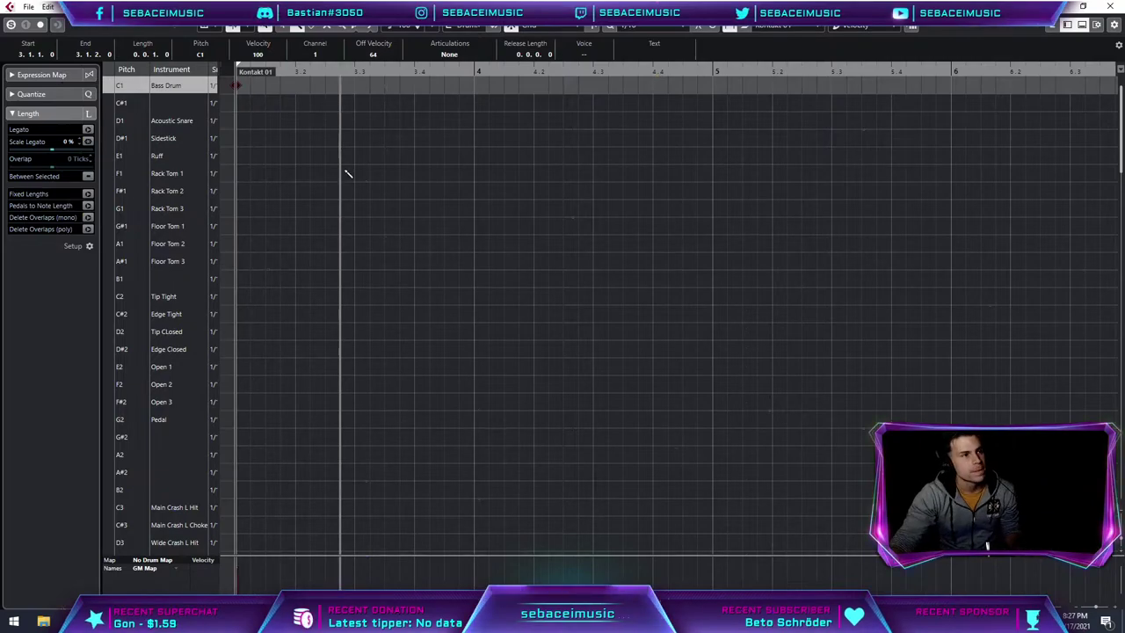
Step: Move the project cursor along the ruler to within bar 5 and return from the Drum Editor to the project window
{"action": "scroll", "coordinate": [286, 114], "scroll_direction": "left", "scroll_amount": 1}
{"action": "left_click", "coordinate": [252, 70]}
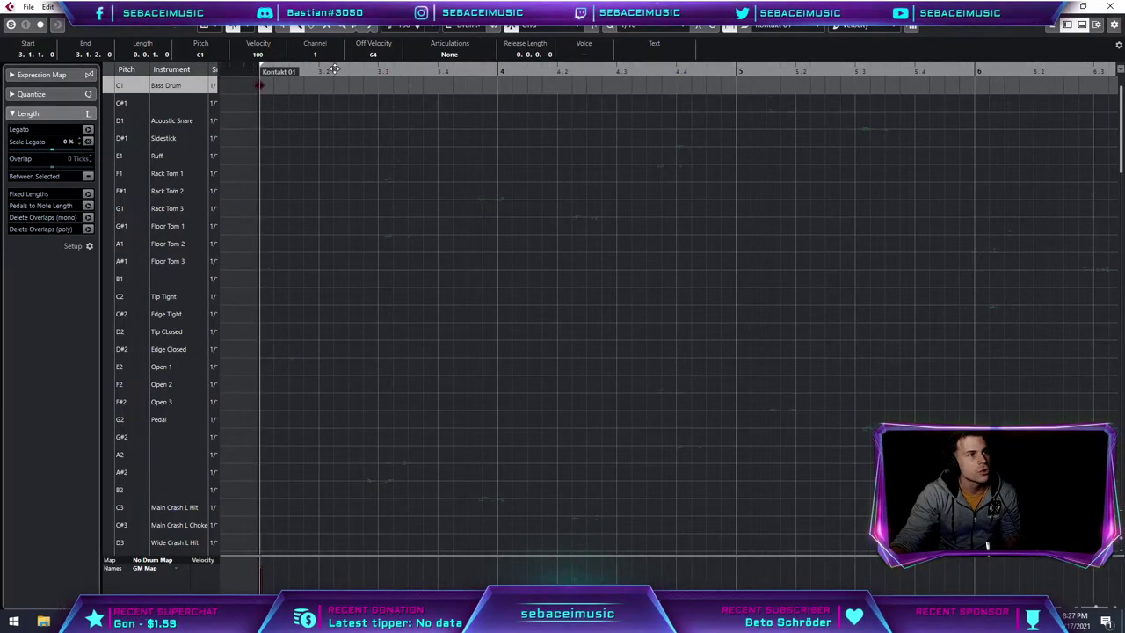
{"action": "left_click", "coordinate": [497, 72]}
{"action": "left_click", "coordinate": [934, 67]}
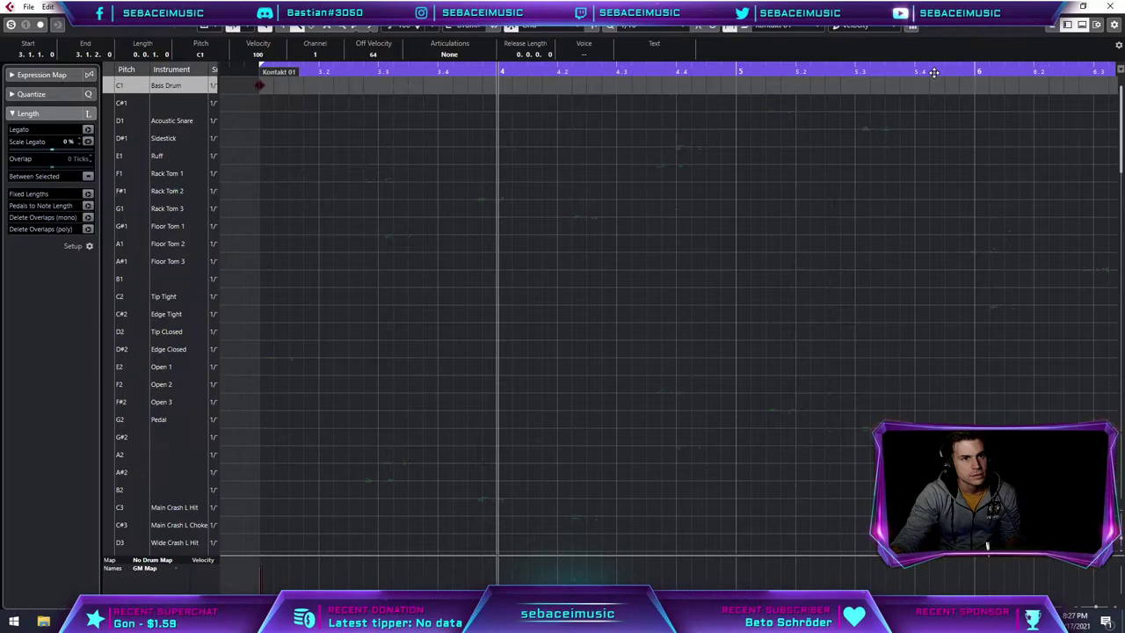
{"action": "left_click", "coordinate": [899, 71]}
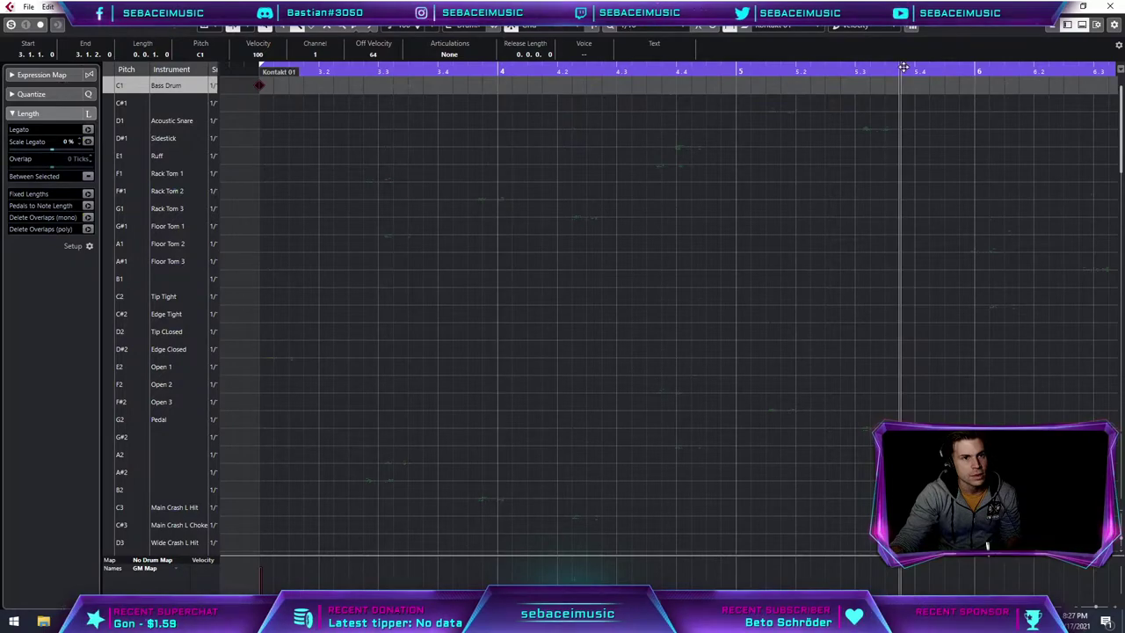
{"action": "left_click", "coordinate": [807, 68]}
{"action": "key", "text": "Return"}
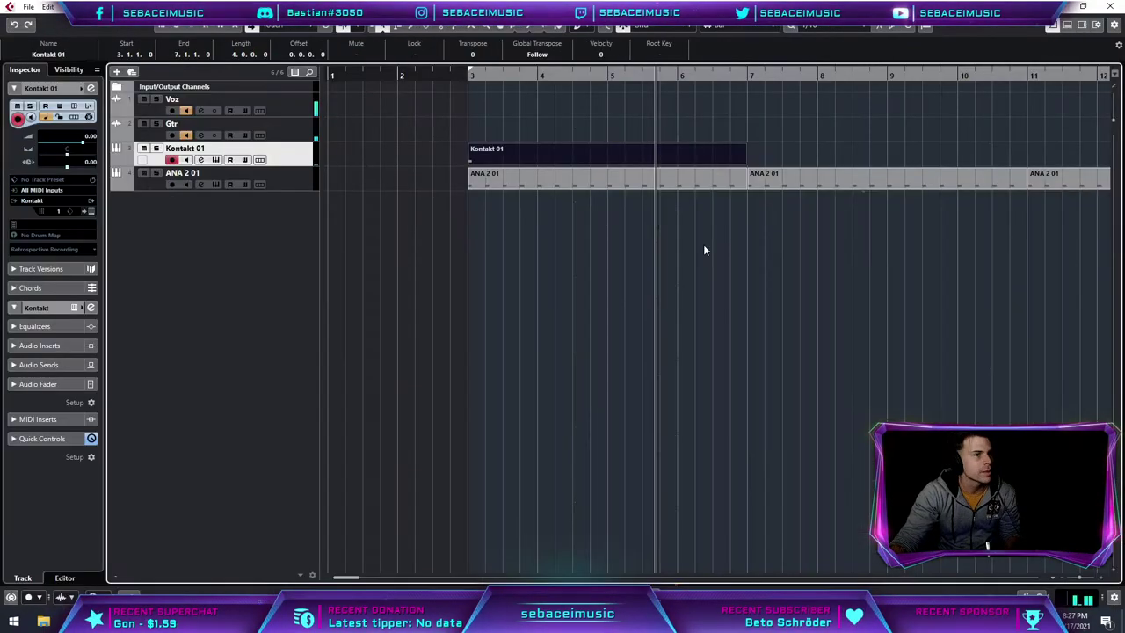
Step: Open the Kontakt 01 instrument and load the snapshot 13 Misha's Favourite Kit (high cpu) for The Invasion
{"action": "left_click", "coordinate": [214, 160]}
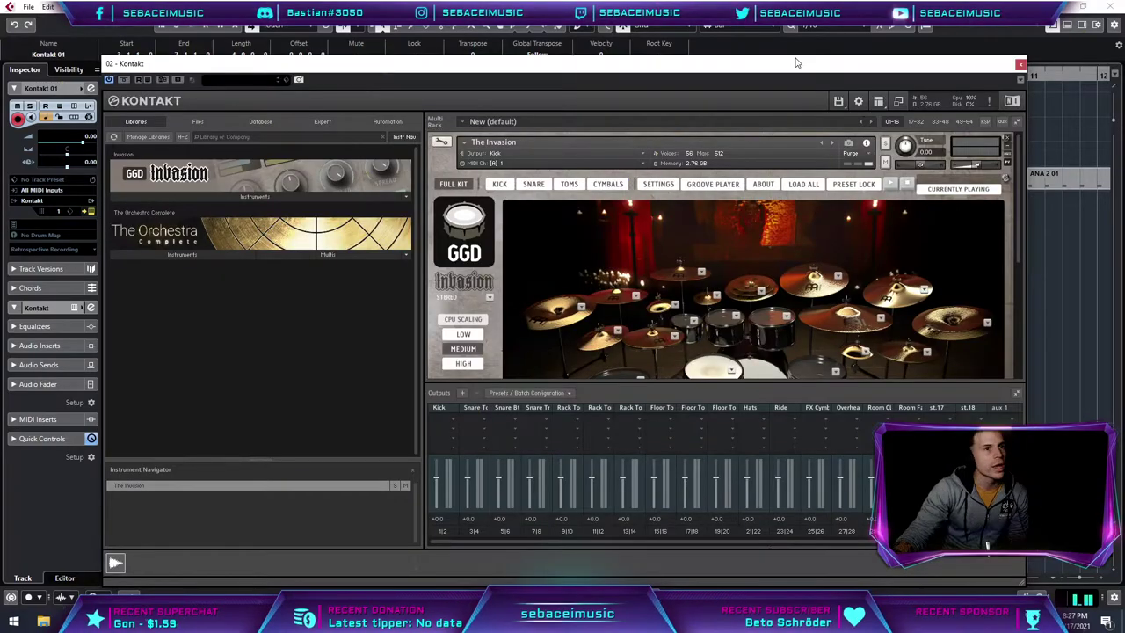
{"action": "left_click_drag", "start_coordinate": [797, 61], "coordinate": [761, 40]}
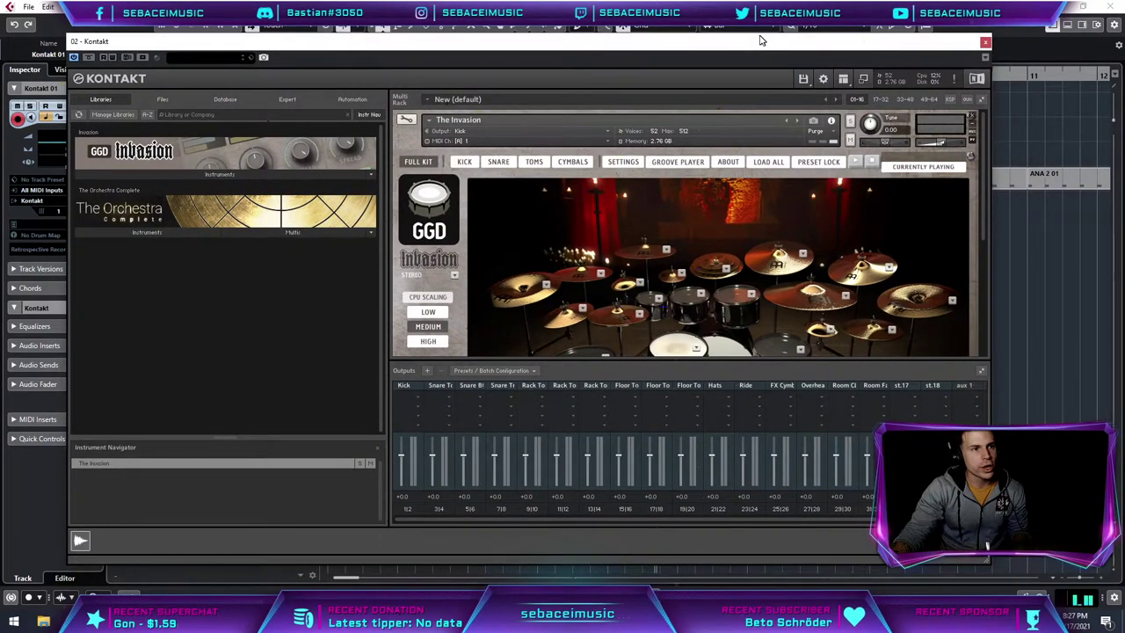
{"action": "scroll", "coordinate": [933, 236], "scroll_direction": "down", "scroll_amount": 1}
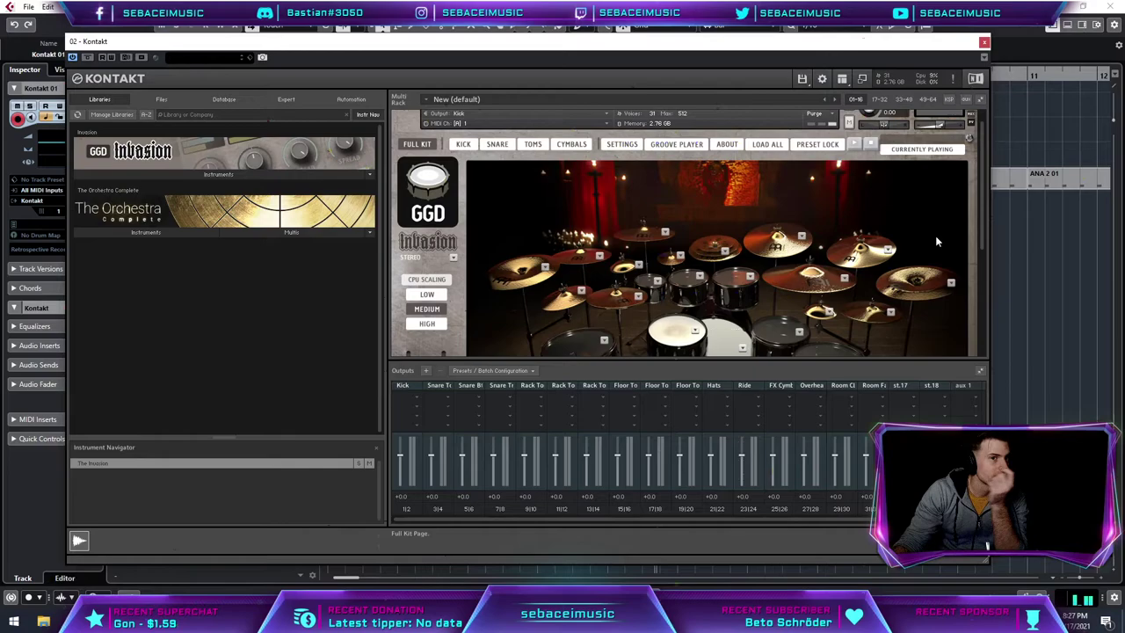
{"action": "scroll", "coordinate": [935, 235], "scroll_direction": "up", "scroll_amount": 1}
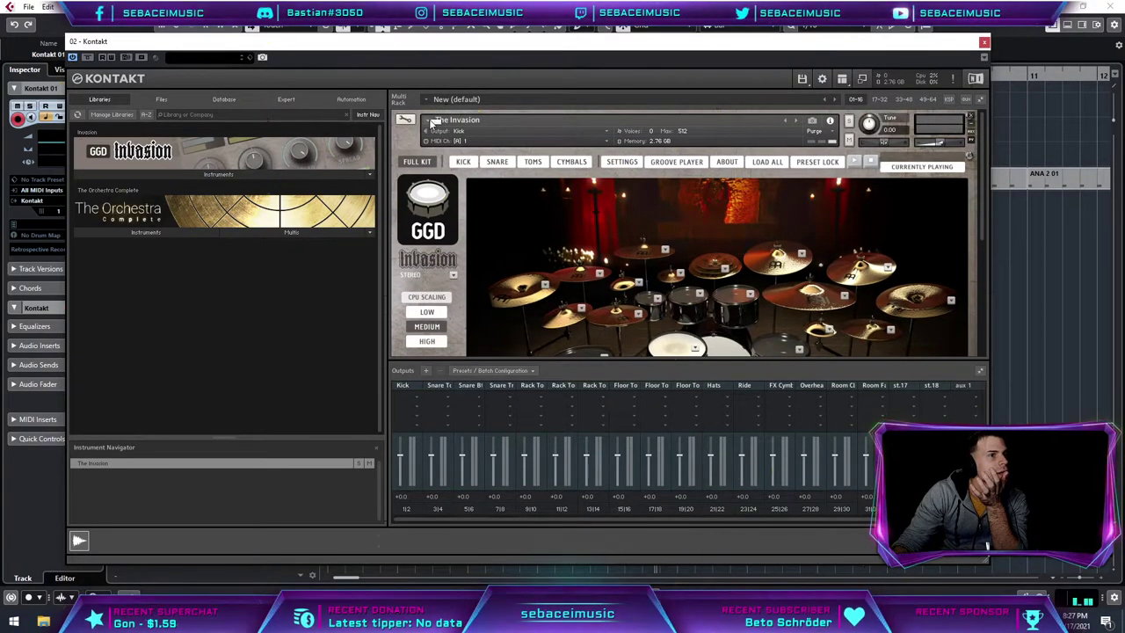
{"action": "left_click", "coordinate": [811, 120]}
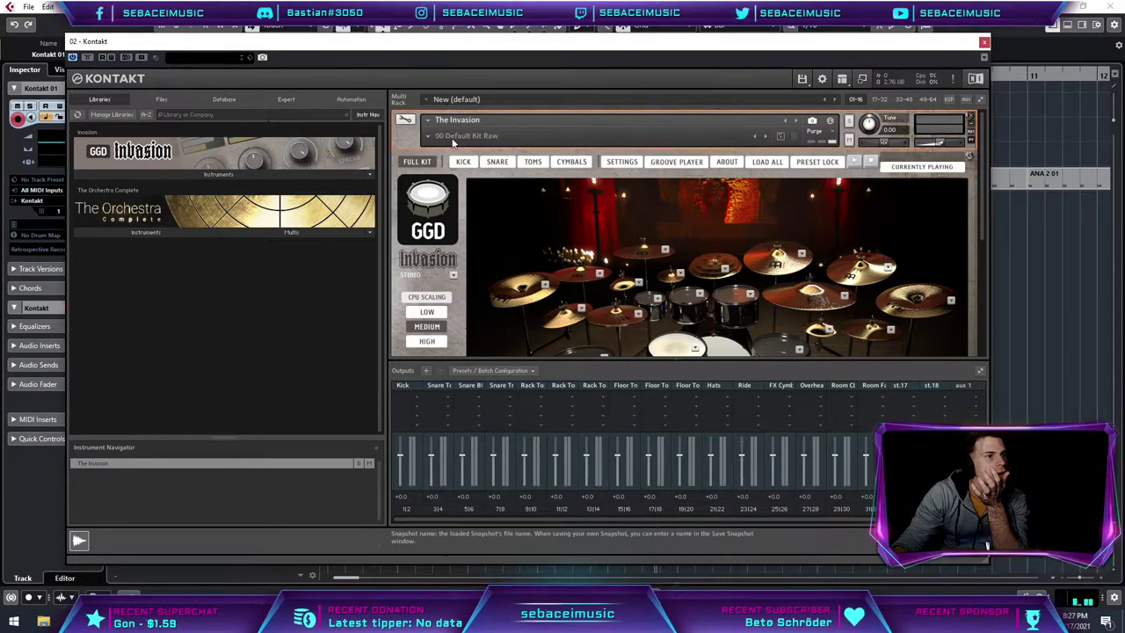
{"action": "left_click", "coordinate": [434, 138]}
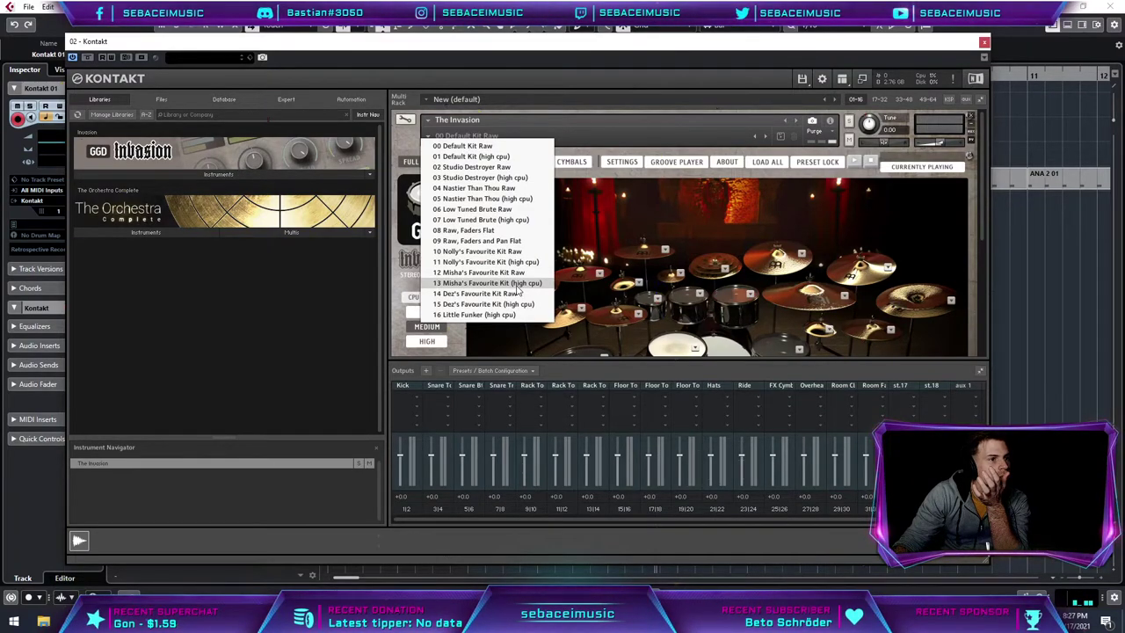
{"action": "left_click", "coordinate": [517, 283]}
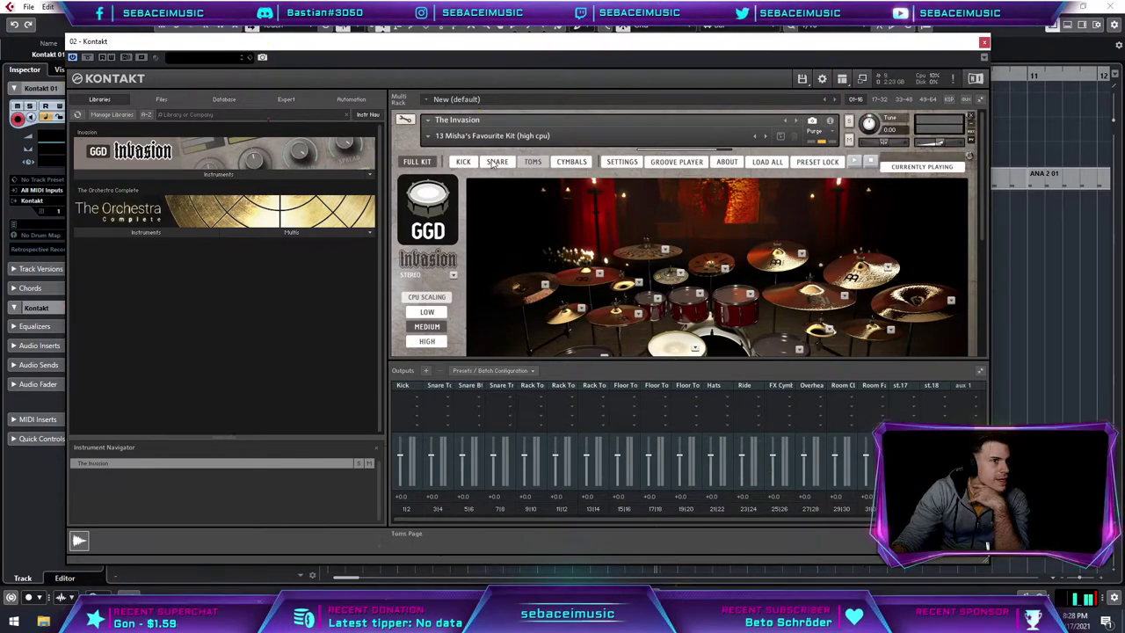
Step: Open The Invasion's mapping settings and examine the note assignments and the map preset, import and export options
{"action": "left_click", "coordinate": [621, 164]}
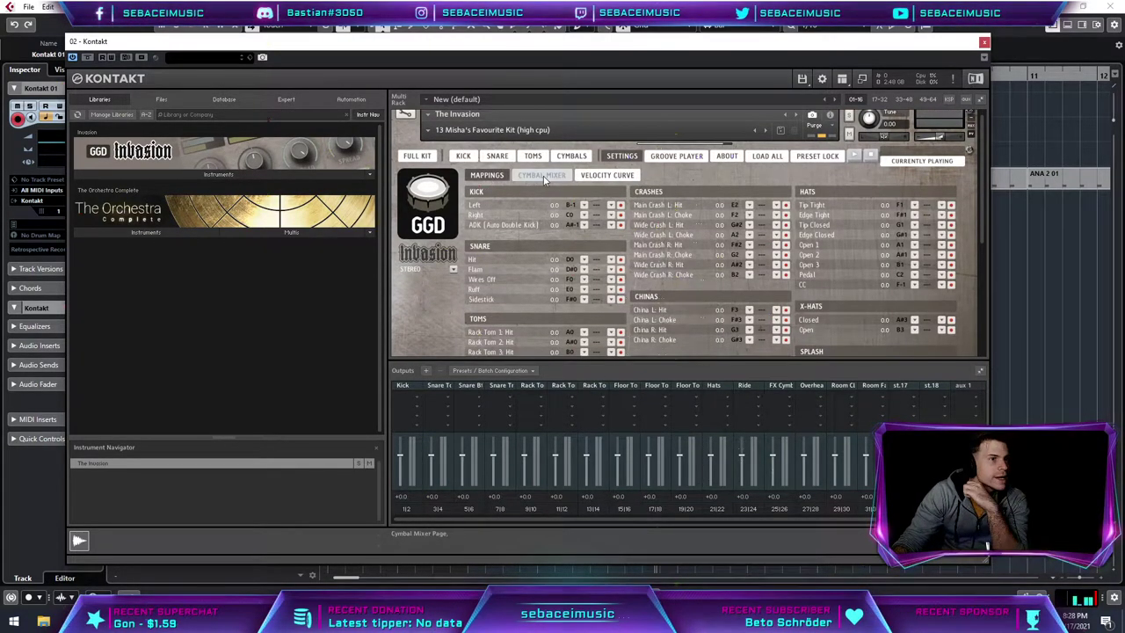
{"action": "scroll", "coordinate": [837, 222], "scroll_direction": "down", "scroll_amount": 1}
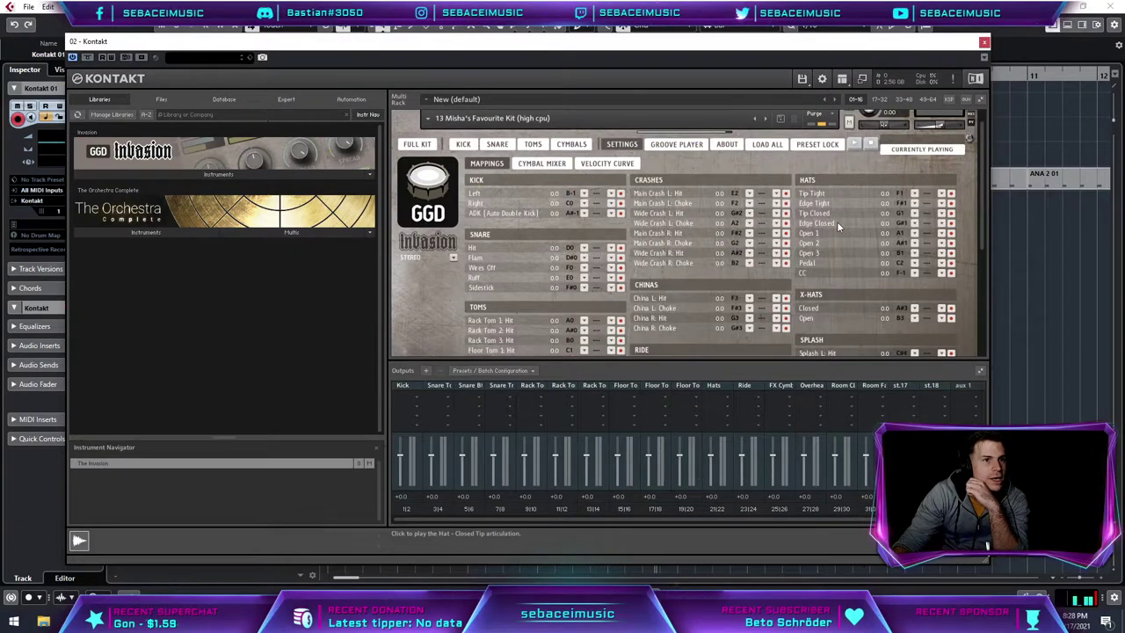
{"action": "scroll", "coordinate": [837, 221], "scroll_direction": "down", "scroll_amount": 6}
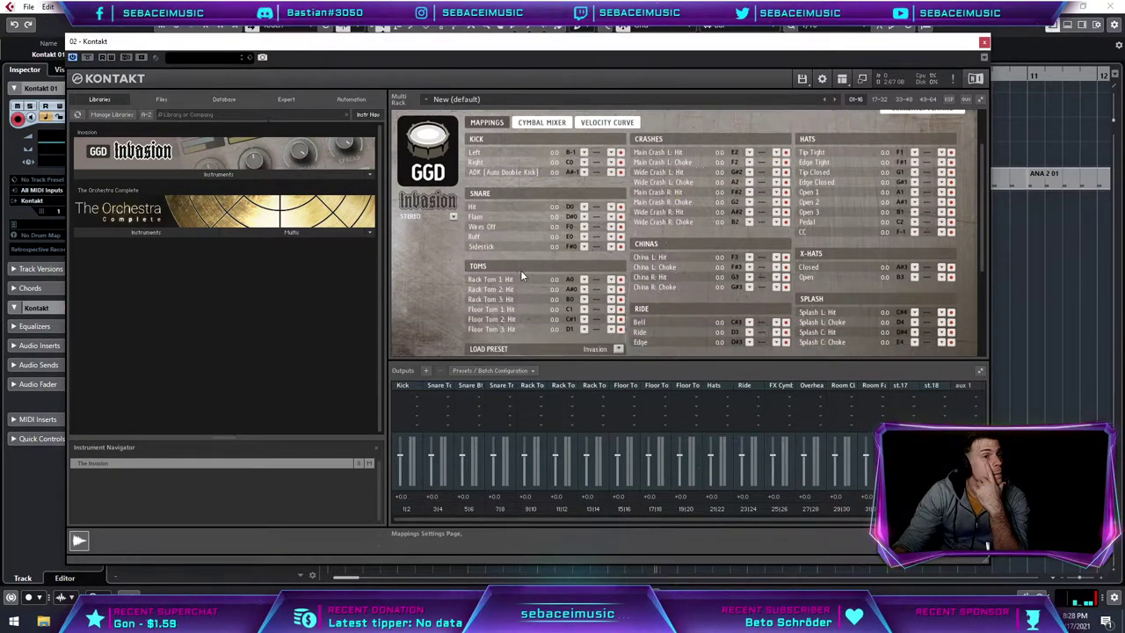
{"action": "scroll", "coordinate": [541, 255], "scroll_direction": "up", "scroll_amount": 5}
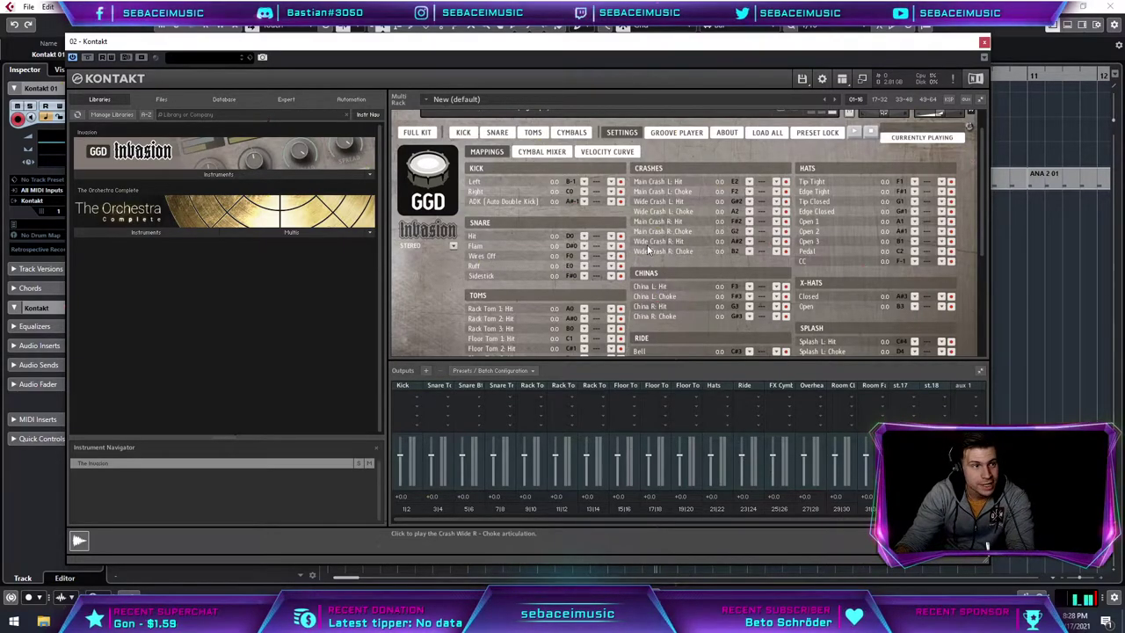
{"action": "scroll", "coordinate": [689, 264], "scroll_direction": "down", "scroll_amount": 1}
{"action": "scroll", "coordinate": [691, 258], "scroll_direction": "up", "scroll_amount": 4}
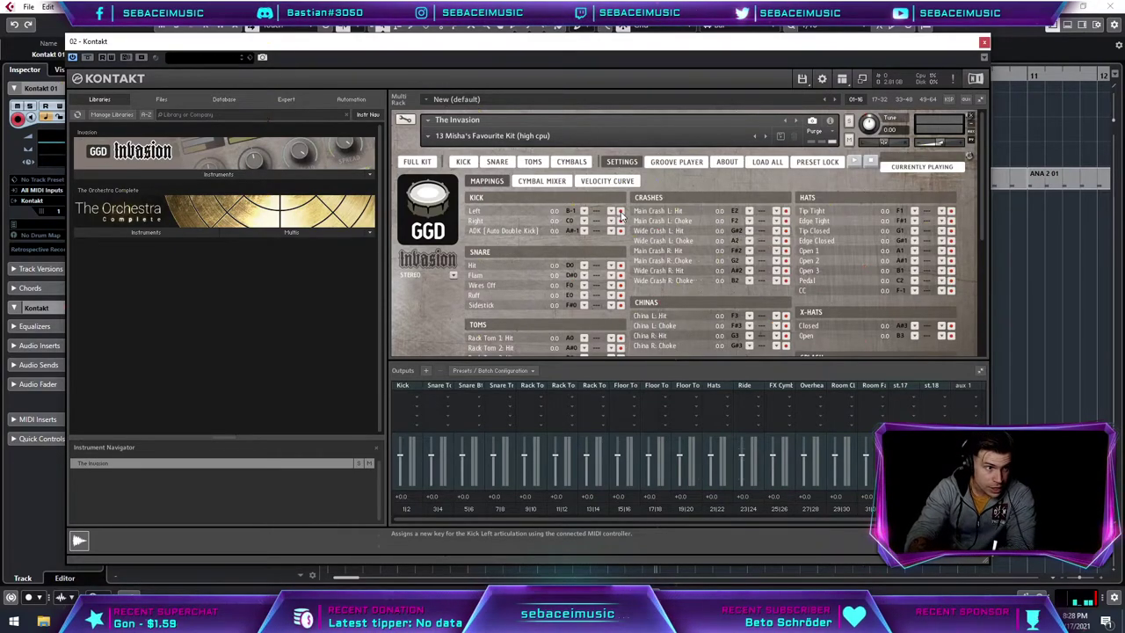
{"action": "scroll", "coordinate": [711, 265], "scroll_direction": "down", "scroll_amount": 5}
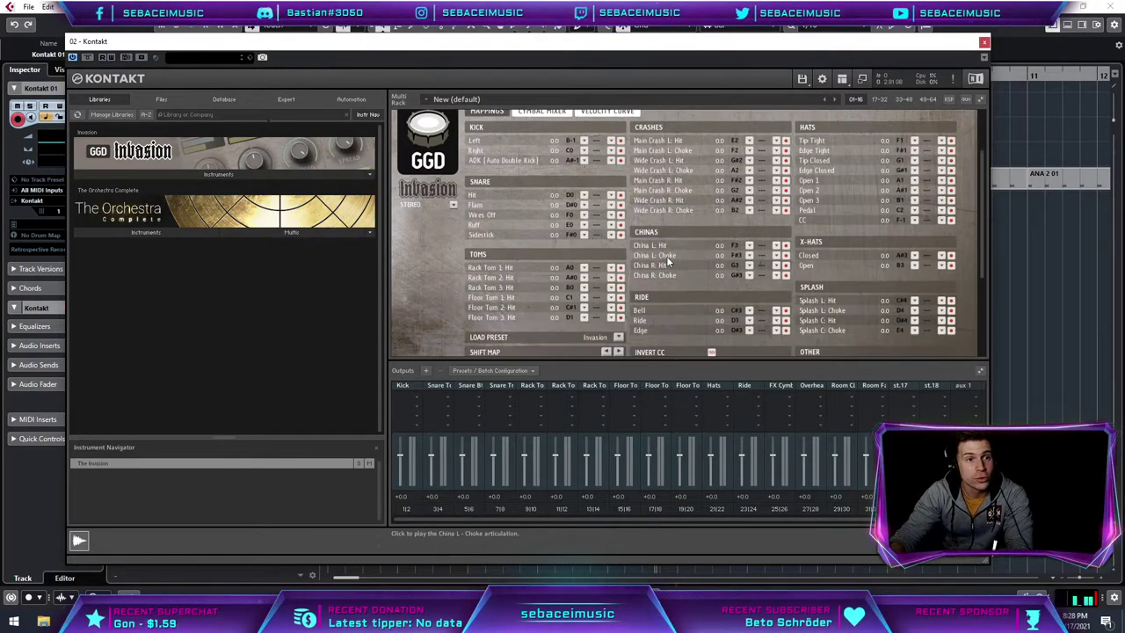
{"action": "scroll", "coordinate": [571, 312], "scroll_direction": "up", "scroll_amount": 2}
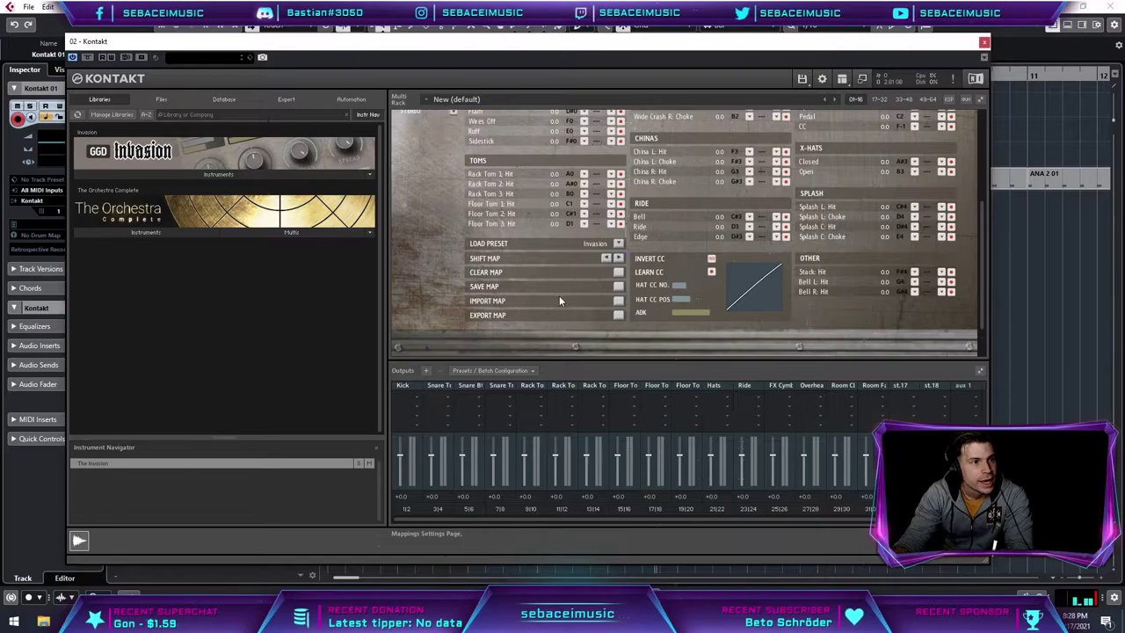
{"action": "left_click", "coordinate": [603, 252]}
{"action": "left_click", "coordinate": [552, 254]}
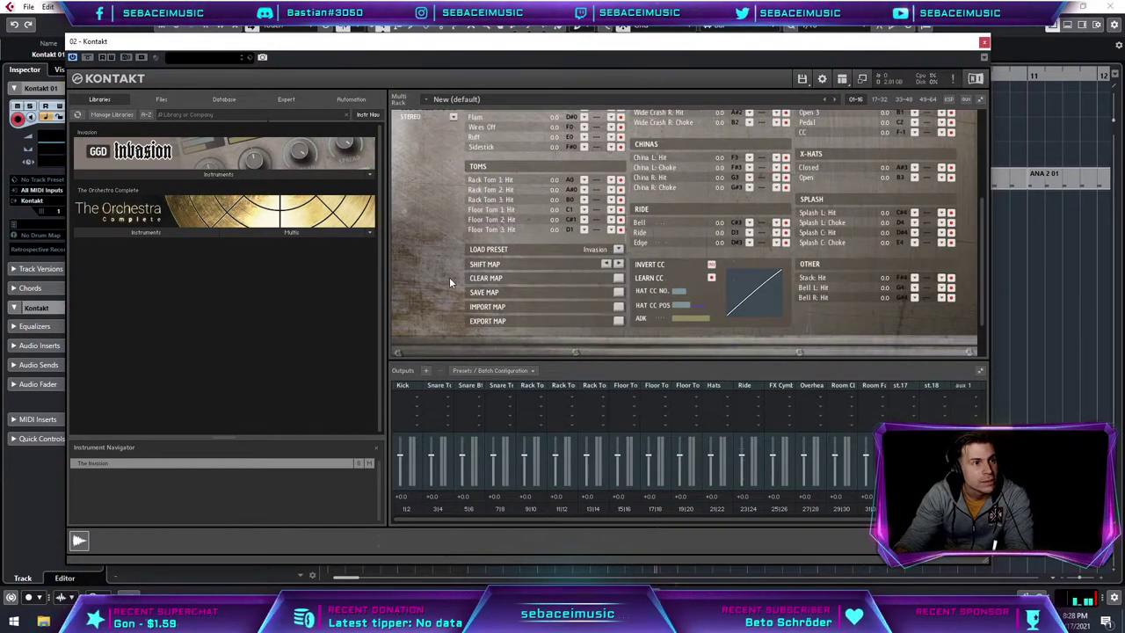
Step: Import the MIDI map GGD KONTAKT INVASION.nka from the 3 - DRUM MAPS folder on drive E, check its note assignments and close Kontakt
{"action": "left_click", "coordinate": [618, 307]}
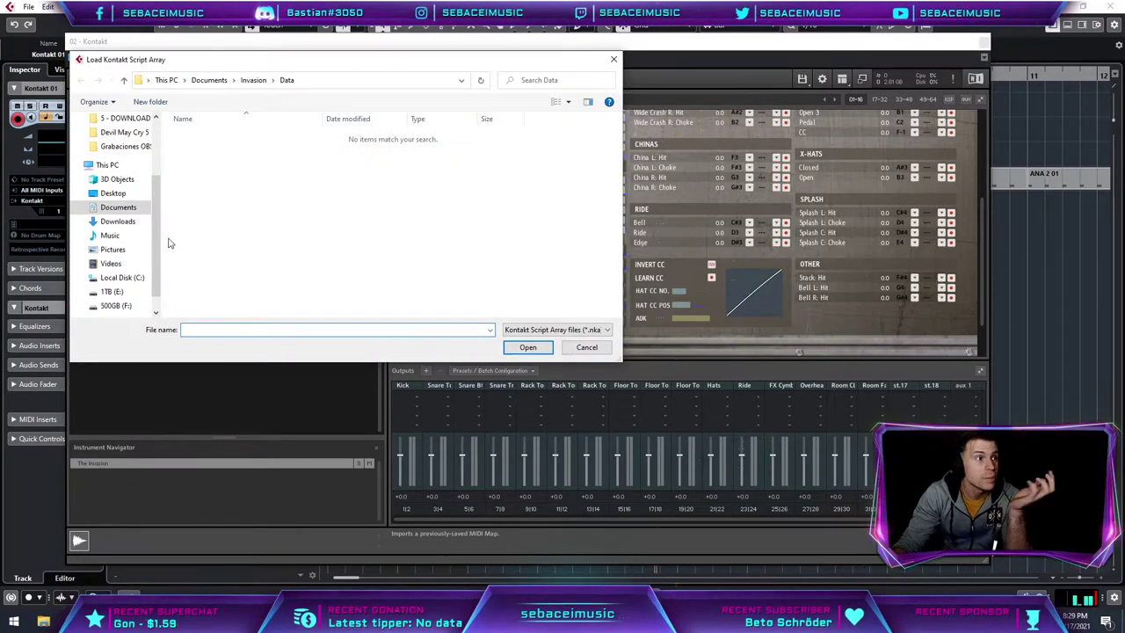
{"action": "left_click", "coordinate": [112, 291]}
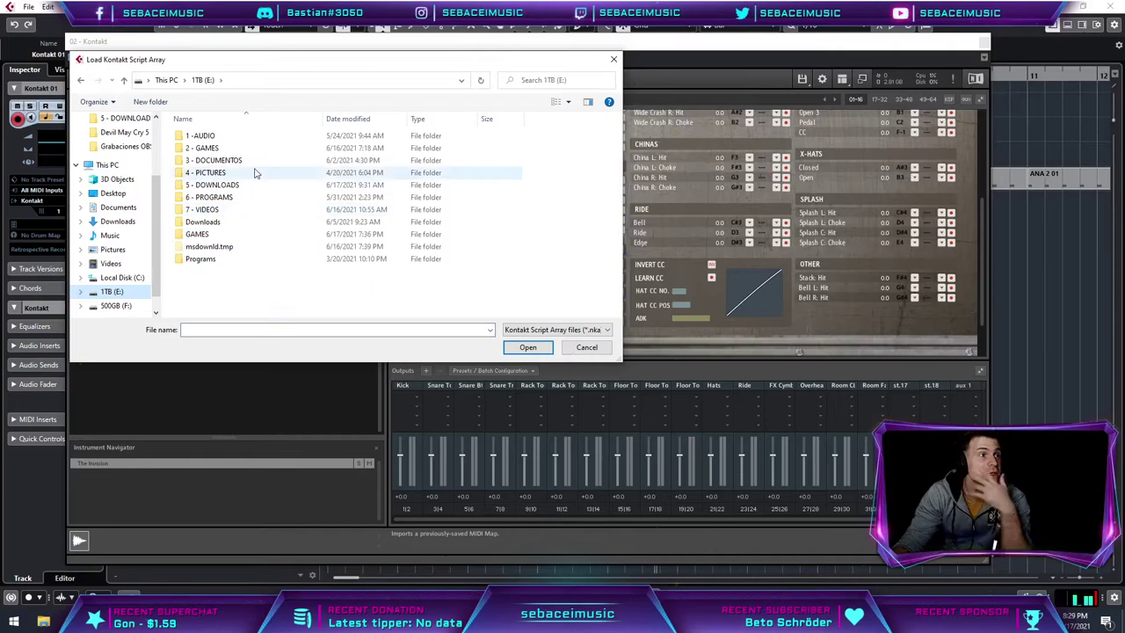
{"action": "double_click", "coordinate": [243, 138]}
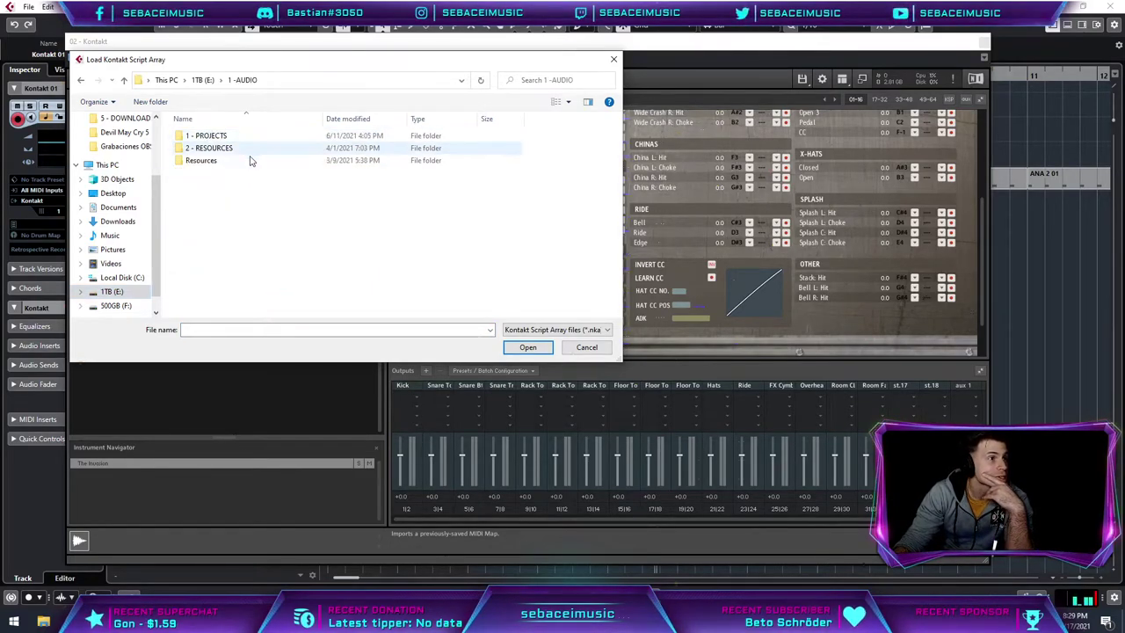
{"action": "double_click", "coordinate": [237, 147]}
{"action": "double_click", "coordinate": [232, 161]}
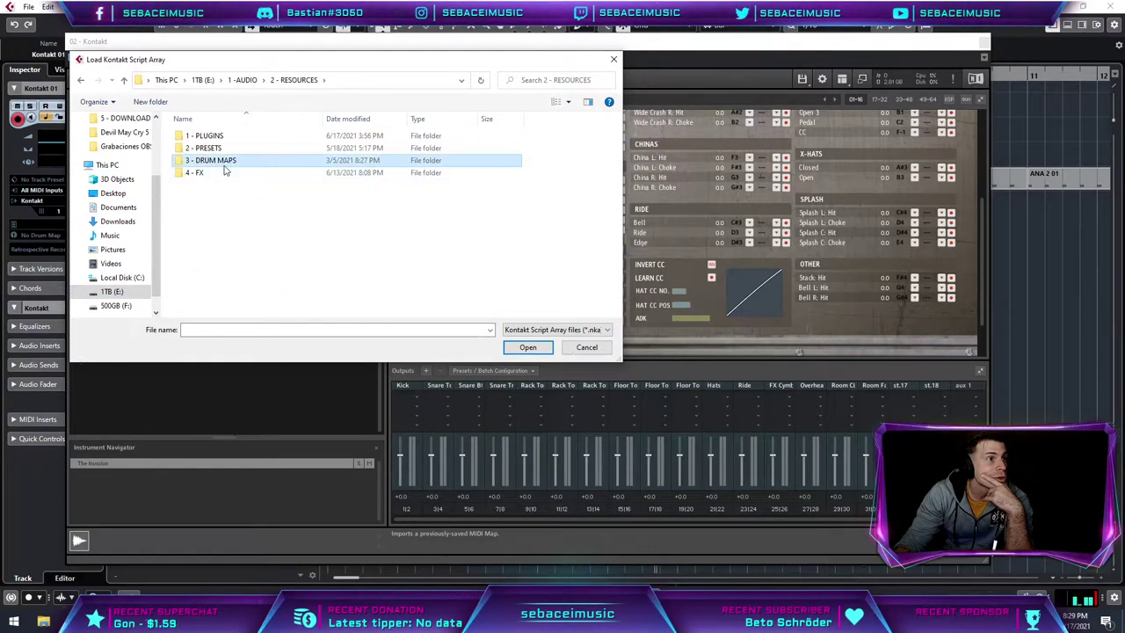
{"action": "double_click", "coordinate": [236, 138]}
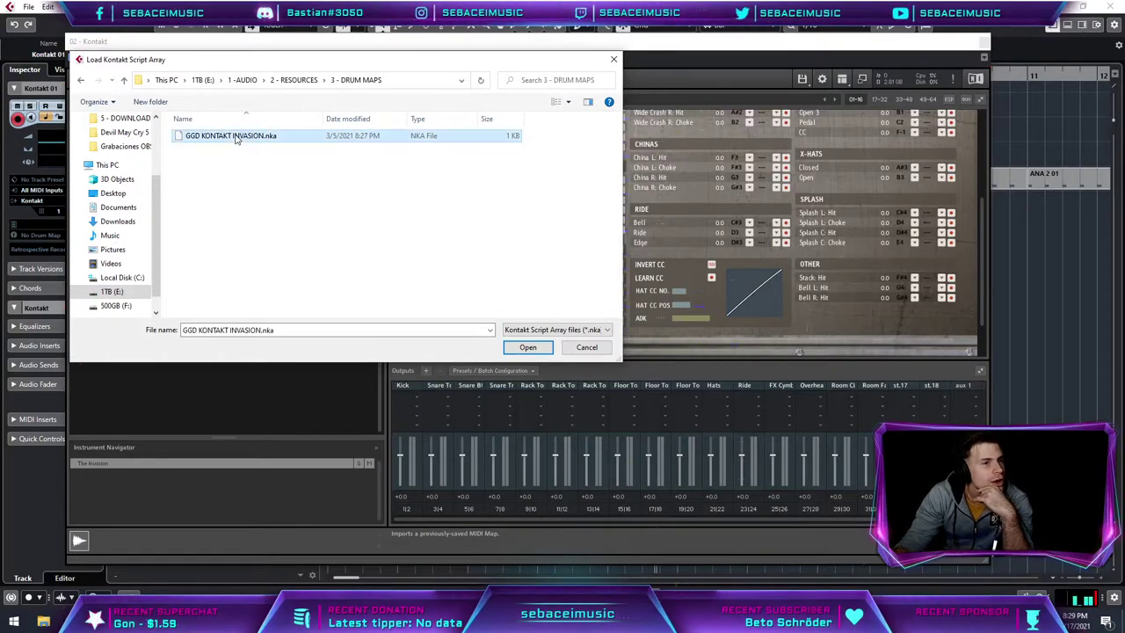
{"action": "scroll", "coordinate": [648, 280], "scroll_direction": "up", "scroll_amount": 5}
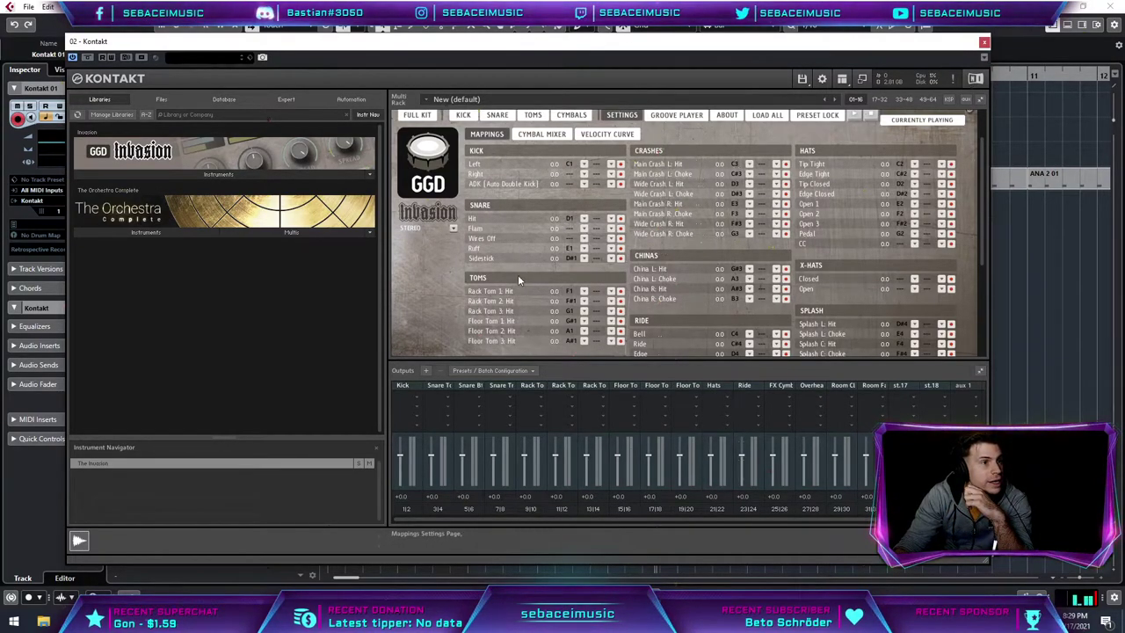
{"action": "scroll", "coordinate": [518, 288], "scroll_direction": "down", "scroll_amount": 4}
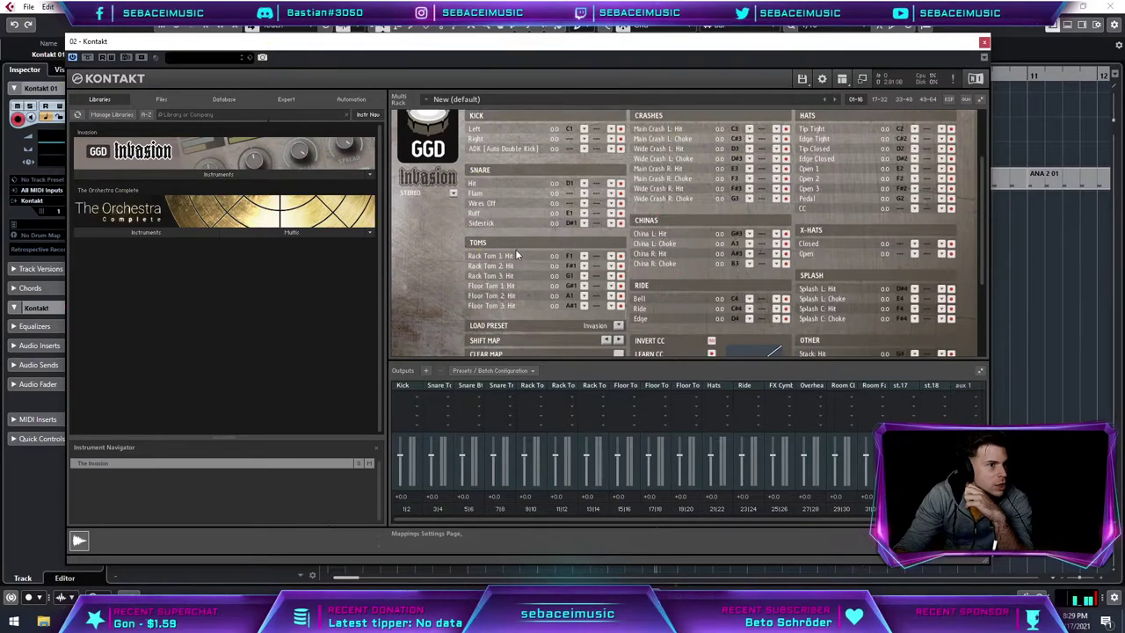
{"action": "scroll", "coordinate": [515, 304], "scroll_direction": "down", "scroll_amount": 2}
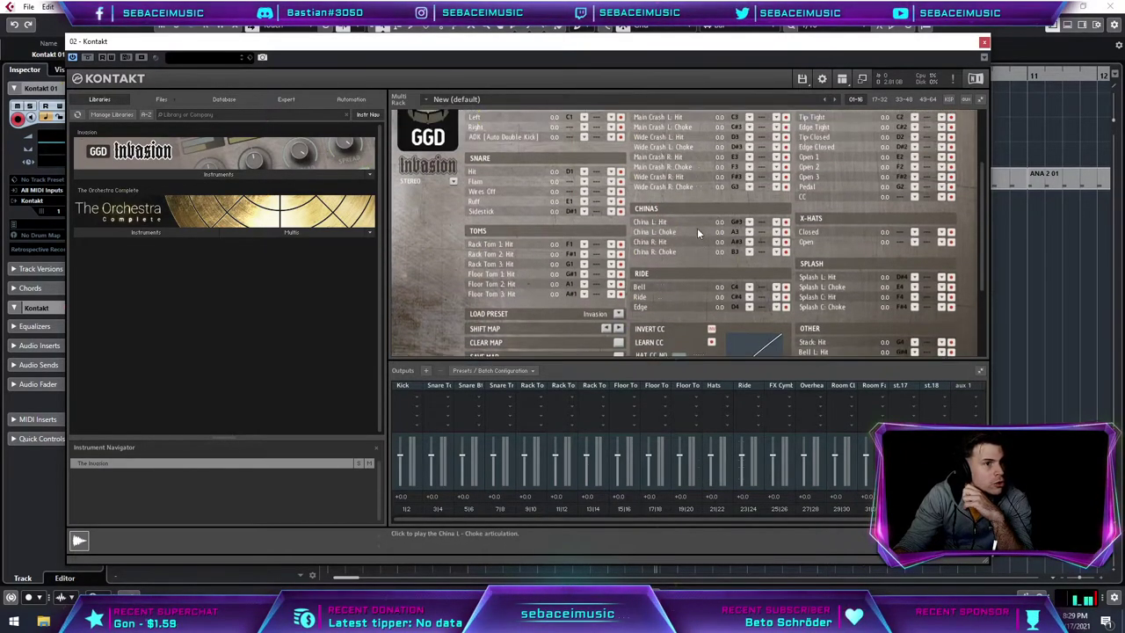
{"action": "scroll", "coordinate": [703, 223], "scroll_direction": "up", "scroll_amount": 3}
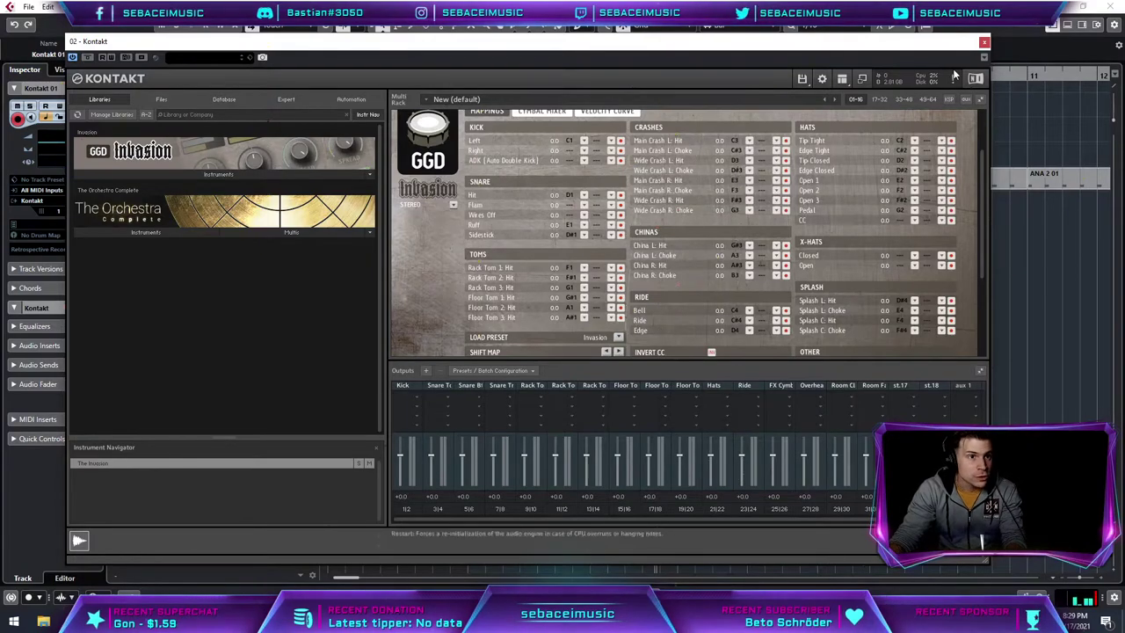
{"action": "scroll", "coordinate": [802, 290], "scroll_direction": "up", "scroll_amount": 2}
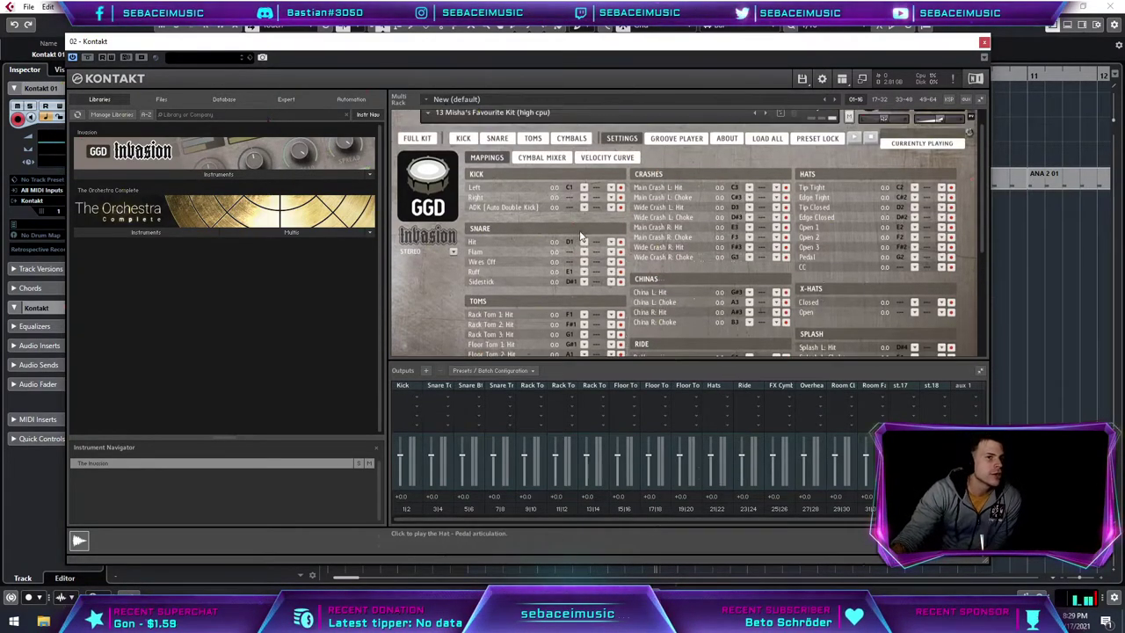
{"action": "left_click", "coordinate": [983, 42]}
Step: Set the project cursor to bar 4 and open the Kontakt 01 part in the Drum Editor
{"action": "left_click", "coordinate": [547, 116]}
{"action": "left_click", "coordinate": [531, 77]}
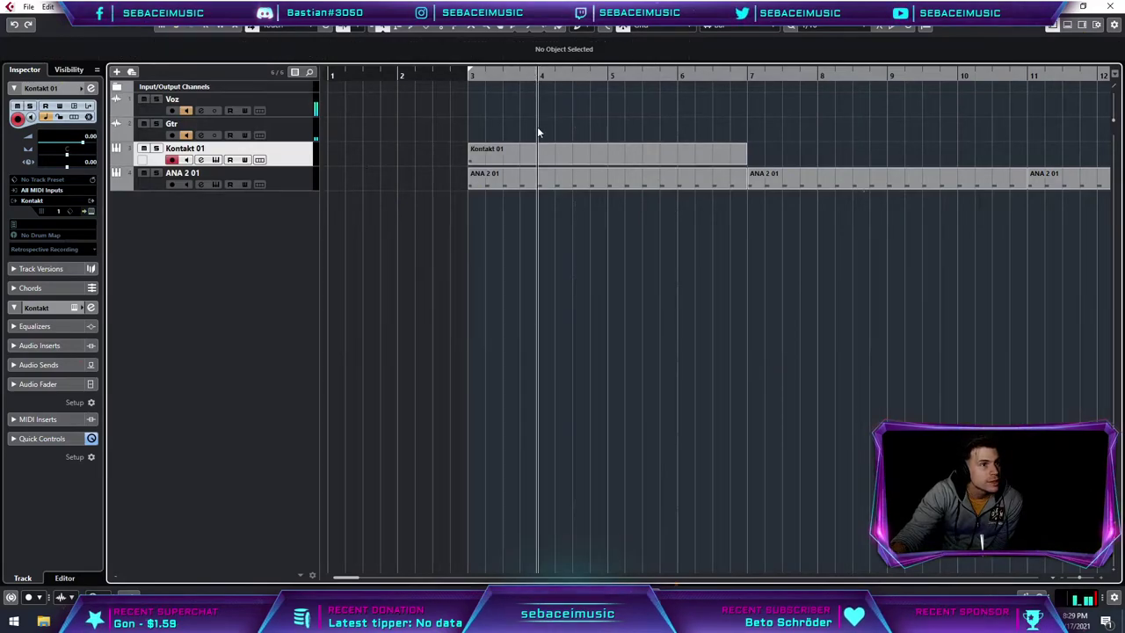
{"action": "left_click", "coordinate": [534, 150]}
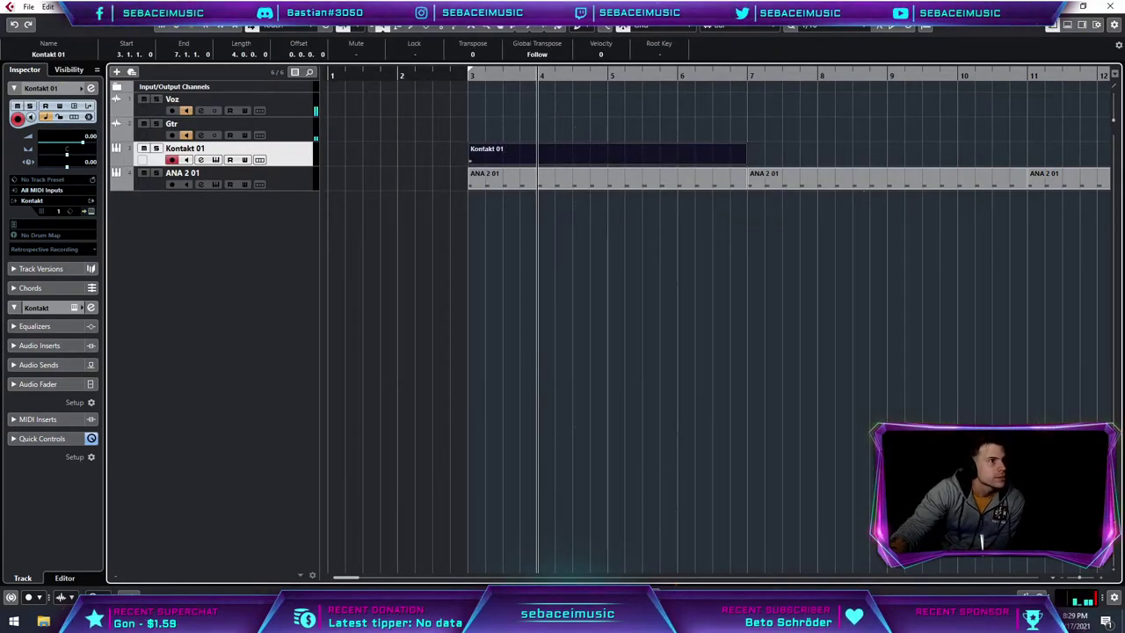
{"action": "left_click", "coordinate": [124, 7]}
{"action": "left_click", "coordinate": [158, 47]}
{"action": "left_click_drag", "start_coordinate": [548, 289], "coordinate": [555, 289]}
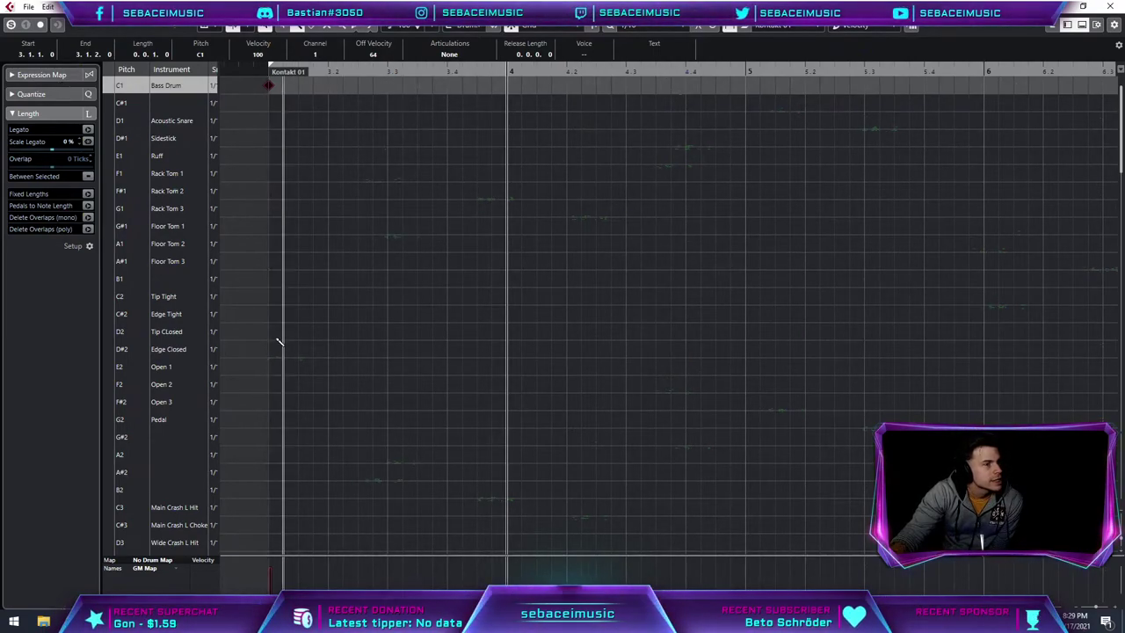
Step: Check the drum names listed in the Drum Editor and assign GM Map as the part's drum map
{"action": "scroll", "coordinate": [264, 387], "scroll_direction": "down", "scroll_amount": 4}
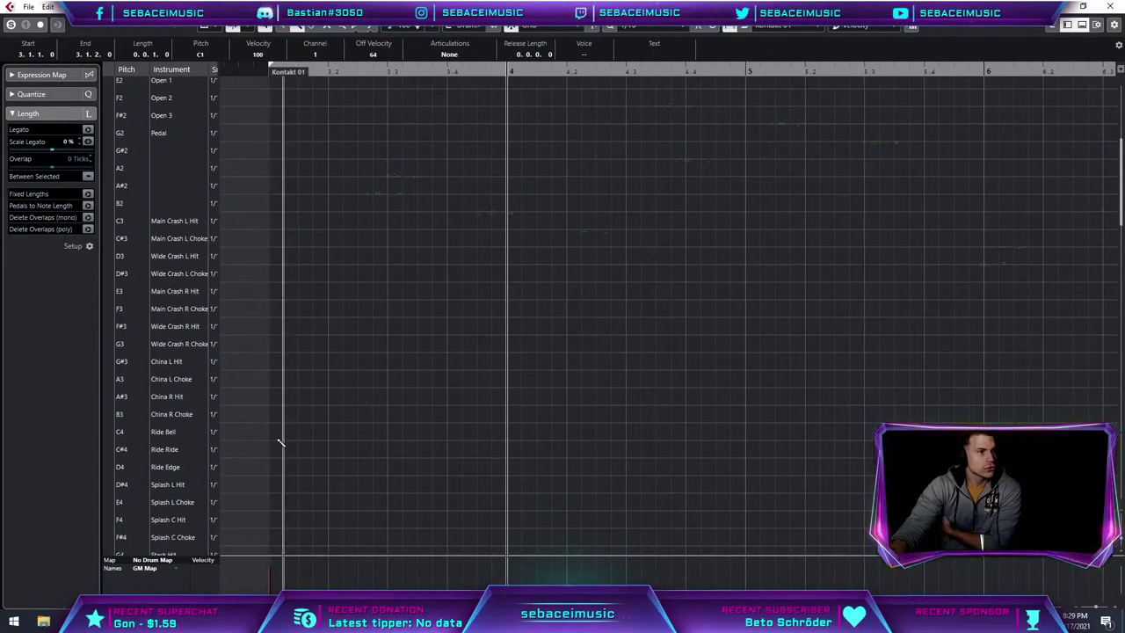
{"action": "scroll", "coordinate": [160, 274], "scroll_direction": "up", "scroll_amount": 4}
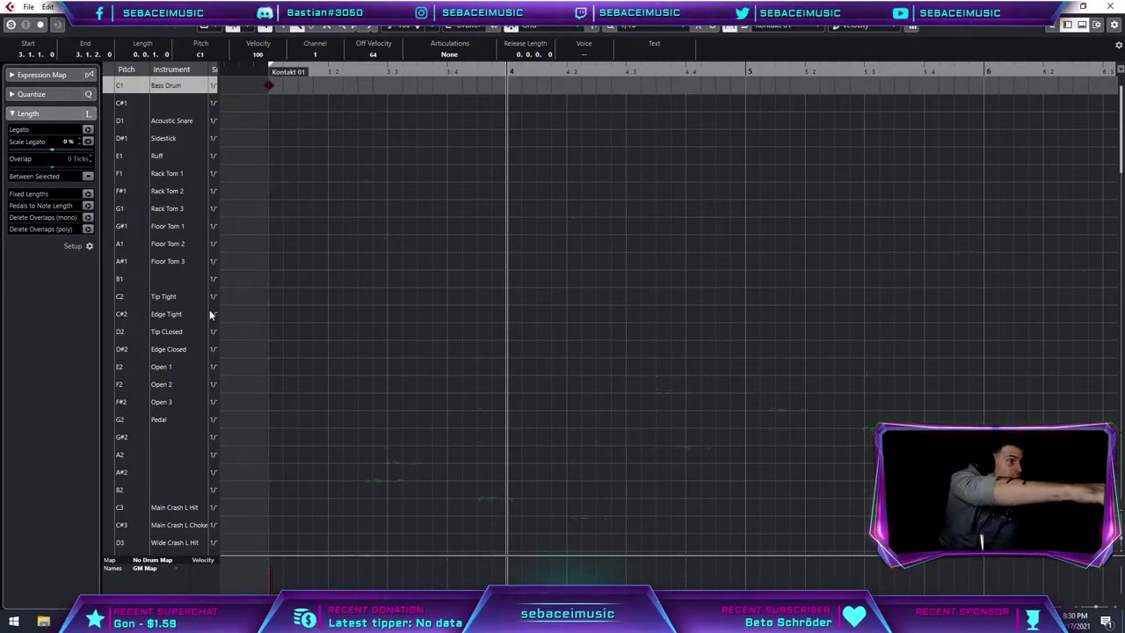
{"action": "left_click", "coordinate": [145, 568]}
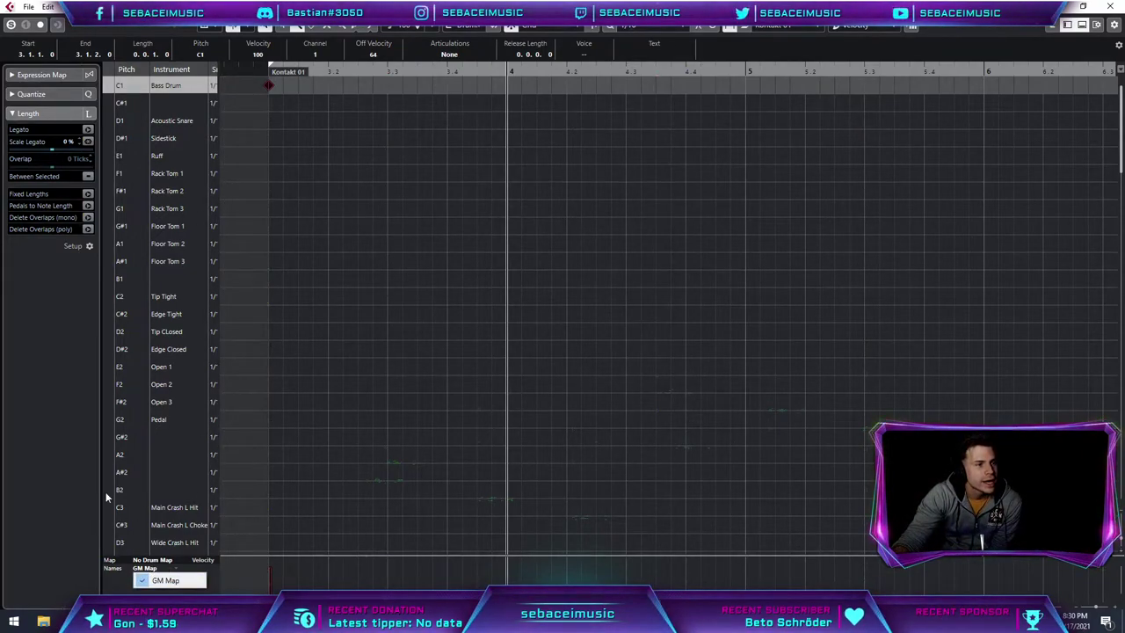
{"action": "left_click", "coordinate": [164, 561]}
{"action": "left_click", "coordinate": [164, 562]}
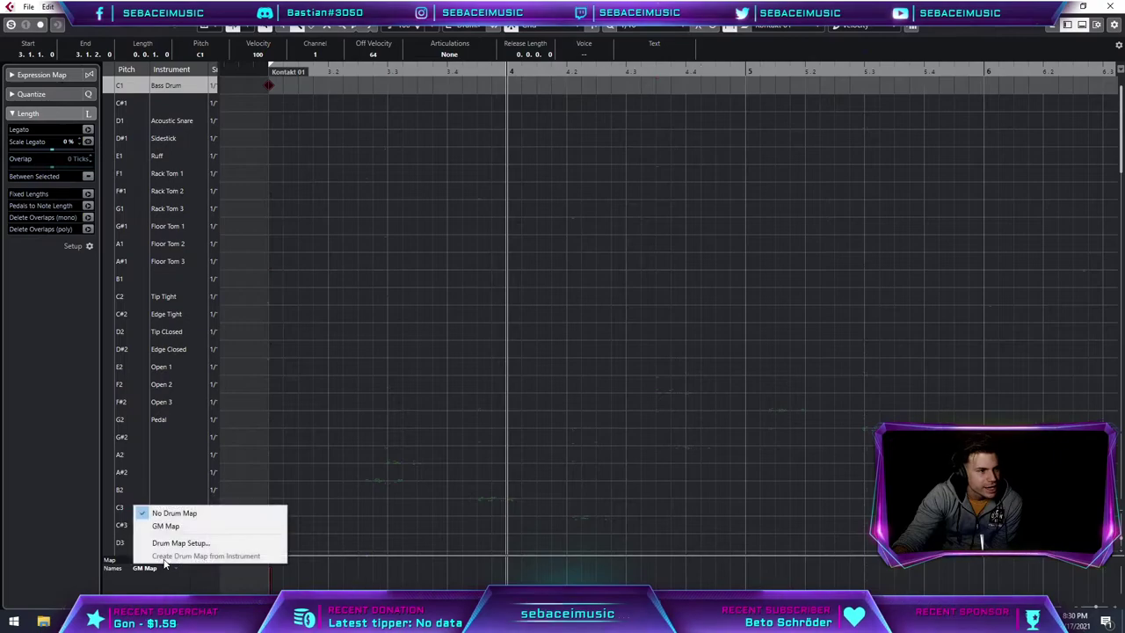
{"action": "left_click", "coordinate": [167, 526]}
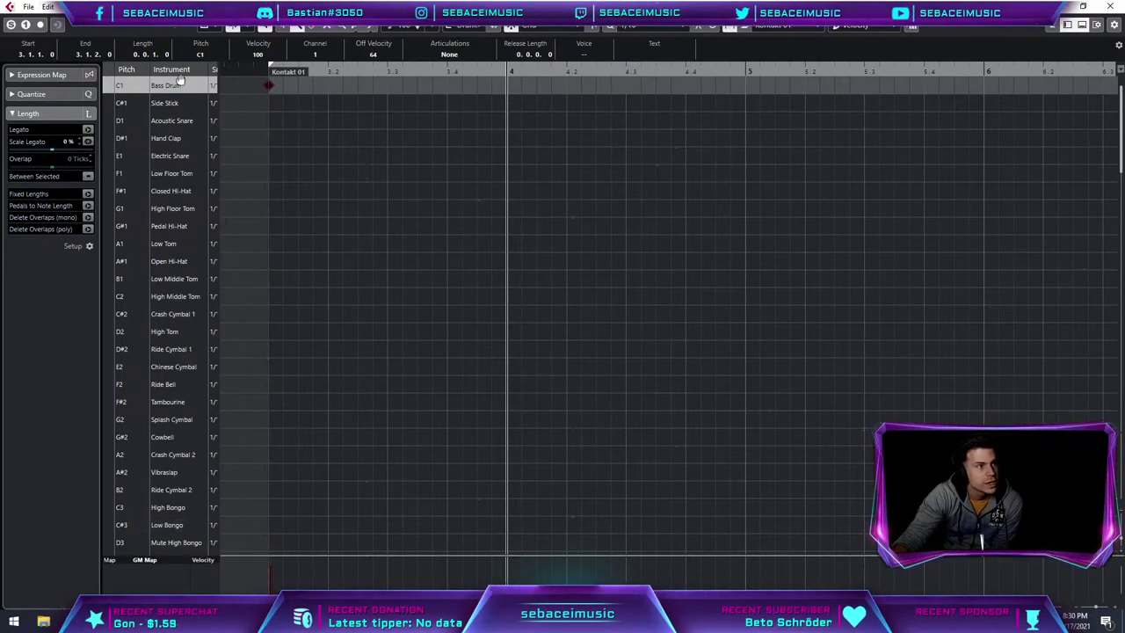
Step: Load the drum map GGD.drm from E: > 1 -AUDIO > 2 - RESOURCES > 3 - DRUM MAPS in Drum Map Setup
{"action": "left_click", "coordinate": [161, 559]}
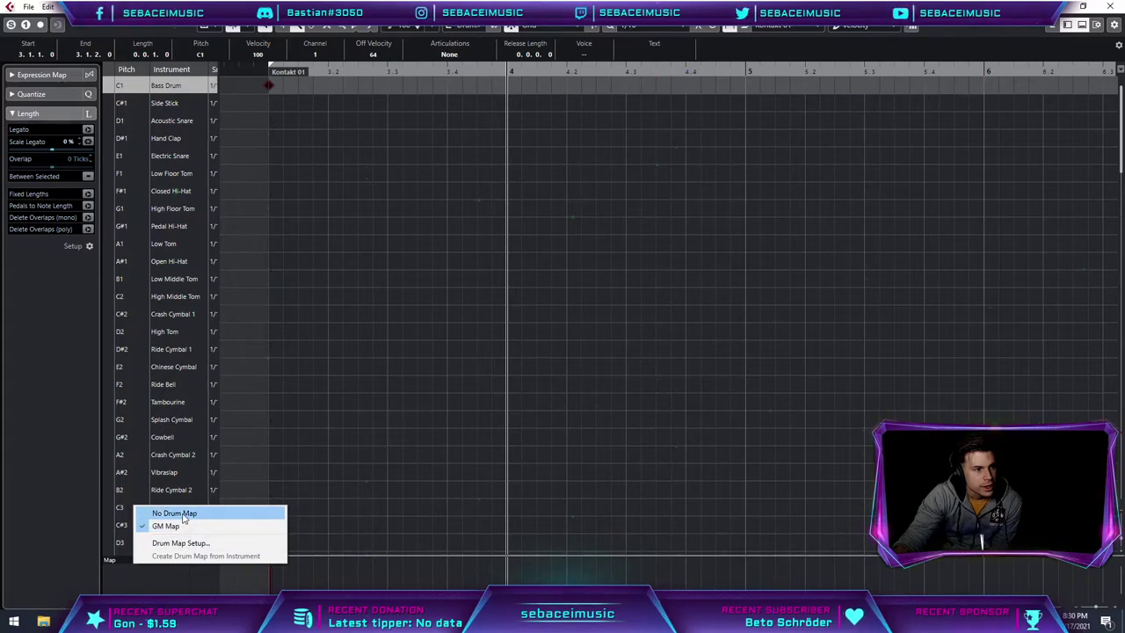
{"action": "left_click", "coordinate": [183, 544]}
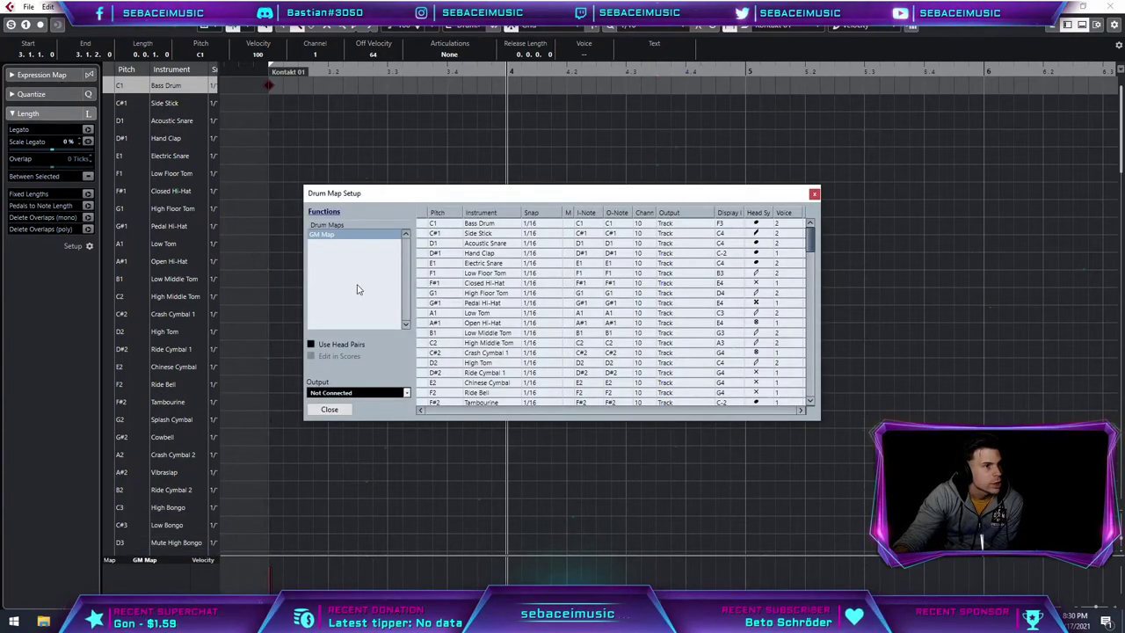
{"action": "left_click", "coordinate": [364, 210]}
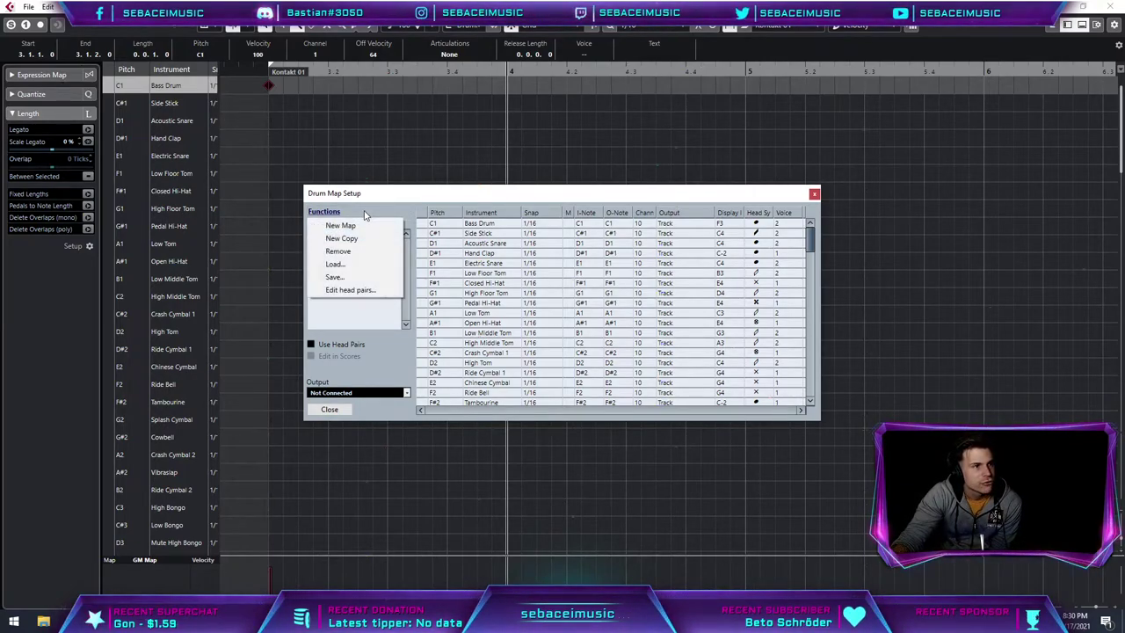
{"action": "left_click", "coordinate": [360, 265]}
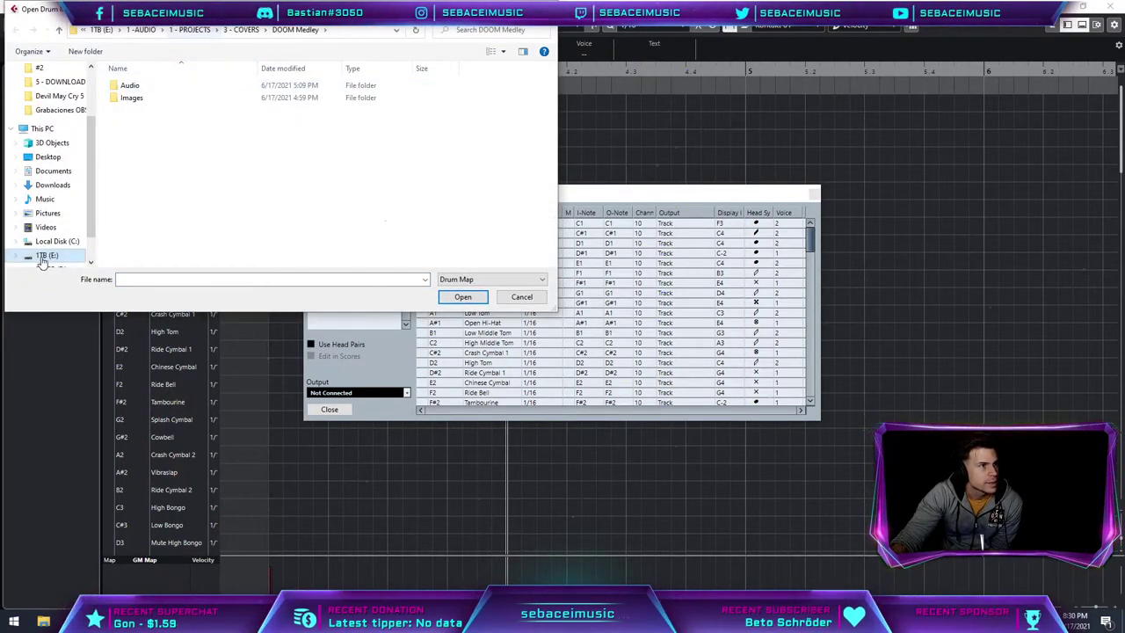
{"action": "left_click", "coordinate": [44, 255]}
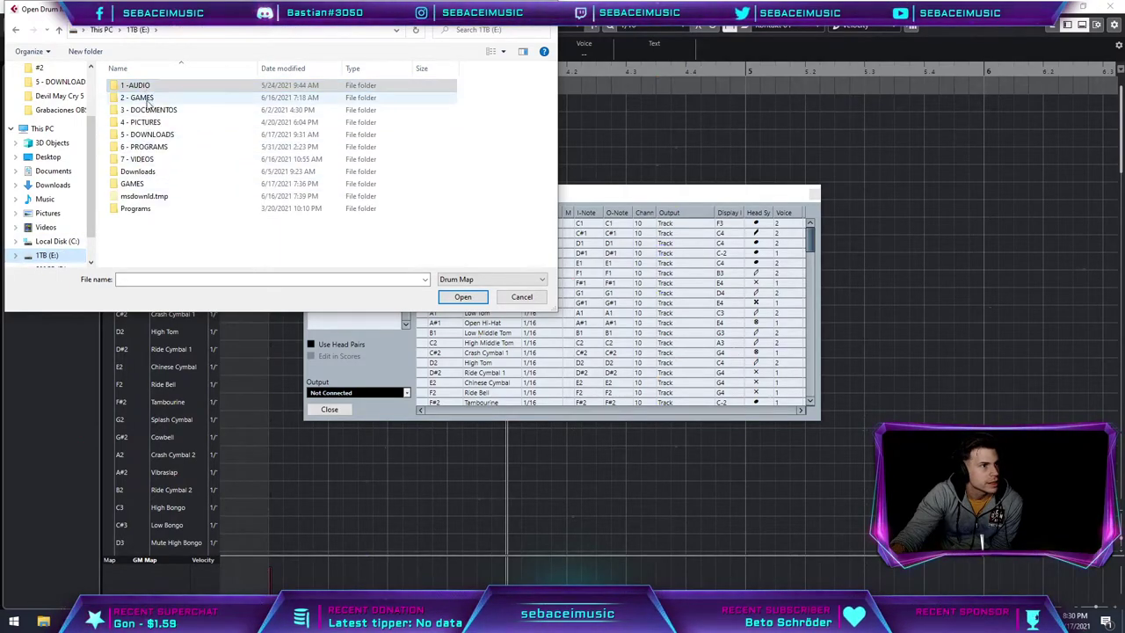
{"action": "double_click", "coordinate": [137, 85]}
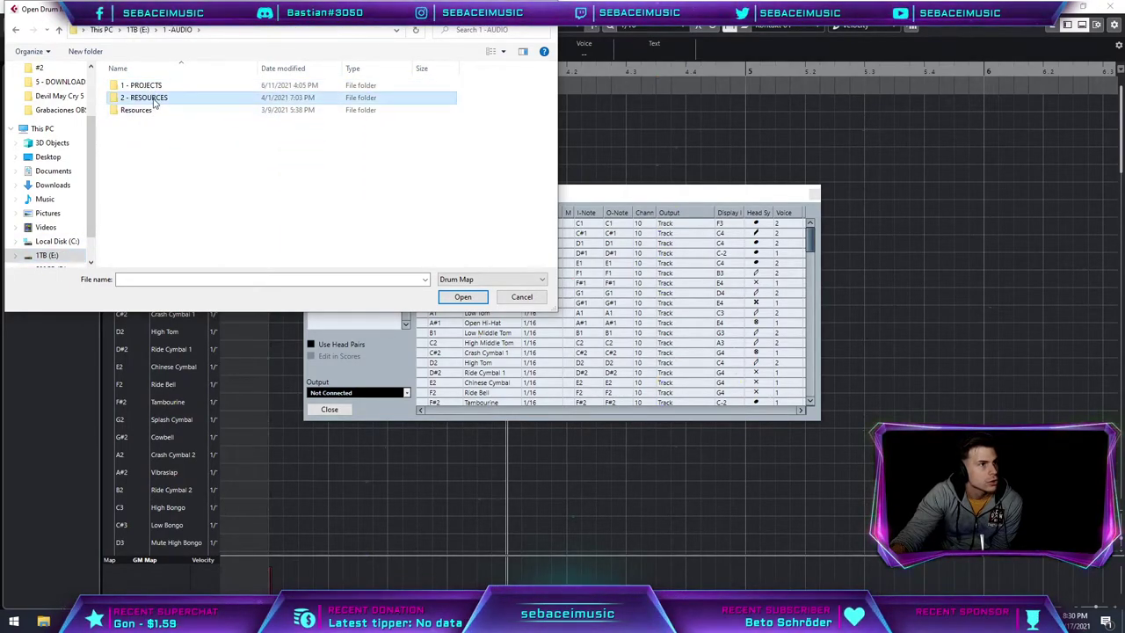
{"action": "double_click", "coordinate": [151, 97]}
{"action": "double_click", "coordinate": [157, 110]}
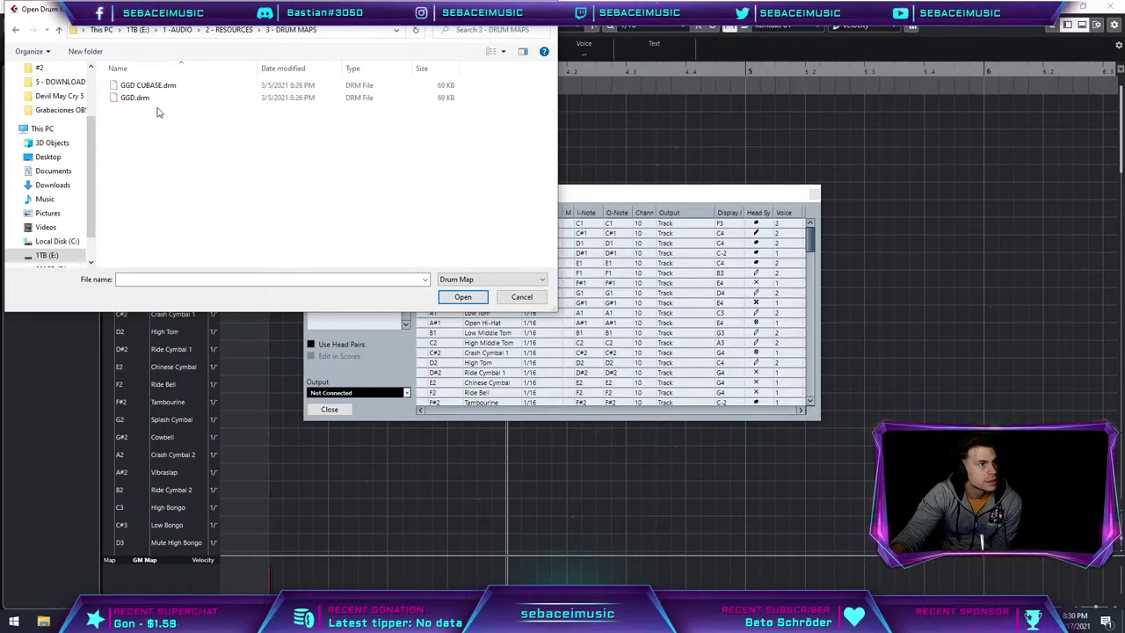
{"action": "double_click", "coordinate": [157, 98]}
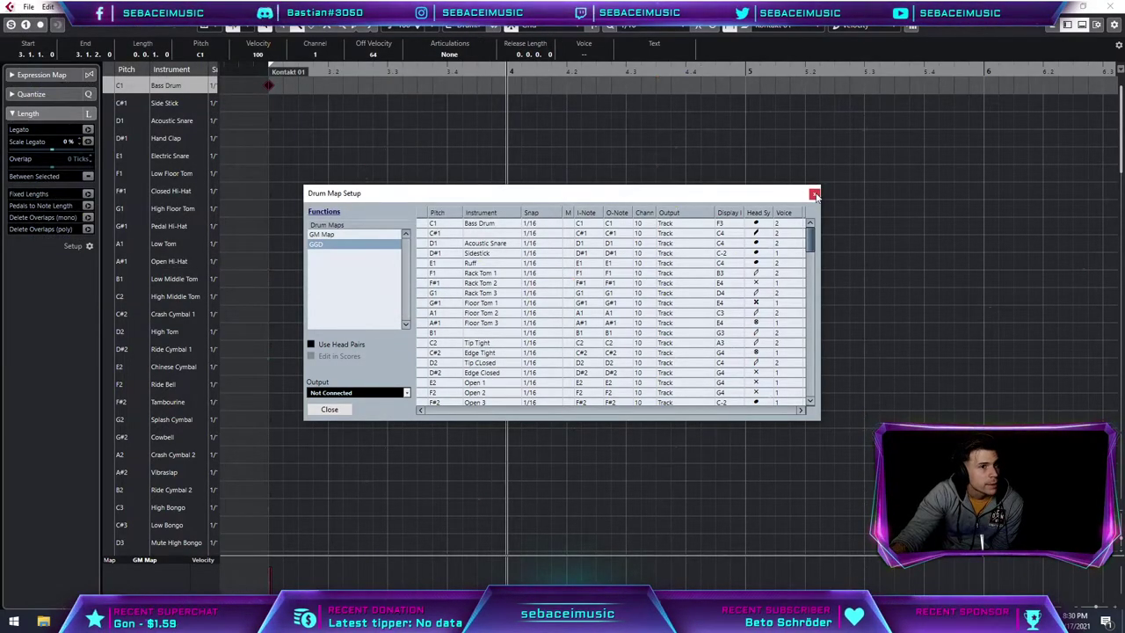
Step: Close Drum Map Setup and assign the GGD drum map to the Kontakt 01 part
{"action": "left_click", "coordinate": [329, 408]}
{"action": "left_click", "coordinate": [144, 559]}
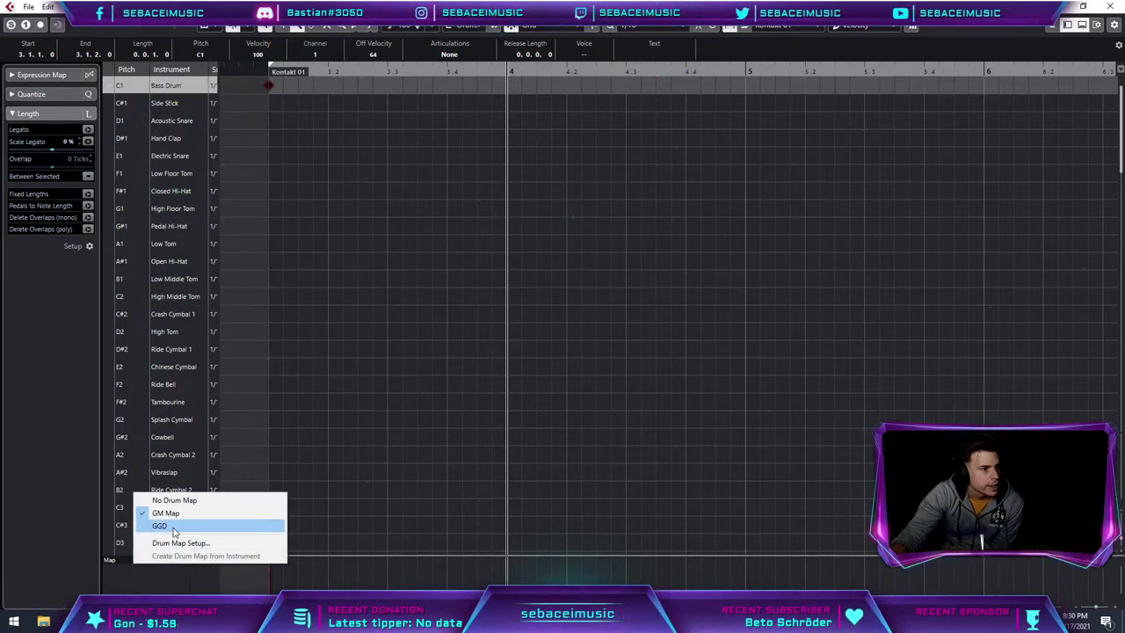
{"action": "left_click", "coordinate": [160, 526]}
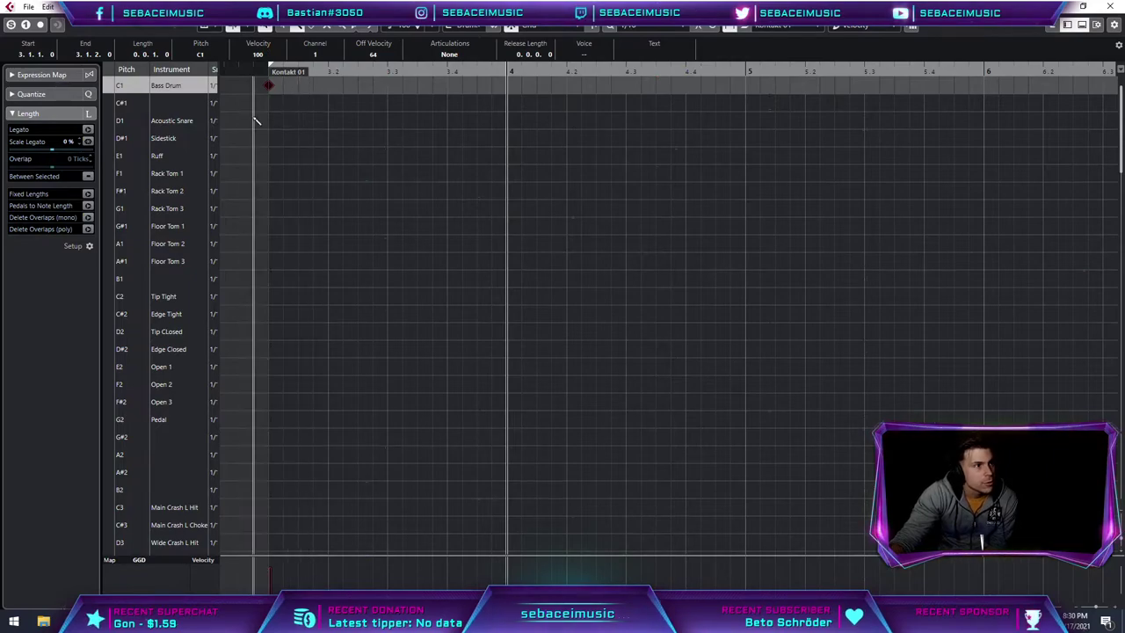
Step: Add four Acoustic Snare (D1) notes between beats 3.2 and 3.4 and close the Drum Editor
{"action": "left_click", "coordinate": [328, 120]}
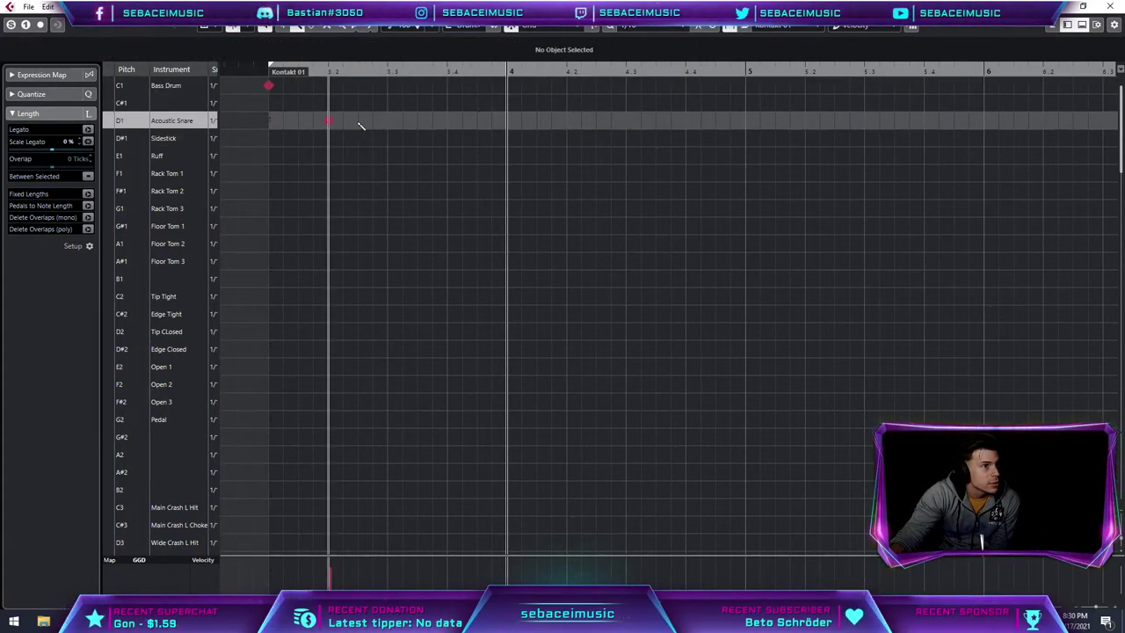
{"action": "left_click", "coordinate": [387, 121]}
{"action": "left_click", "coordinate": [447, 120]}
{"action": "left_click_drag", "start_coordinate": [388, 120], "coordinate": [431, 121]}
{"action": "left_click", "coordinate": [358, 121]}
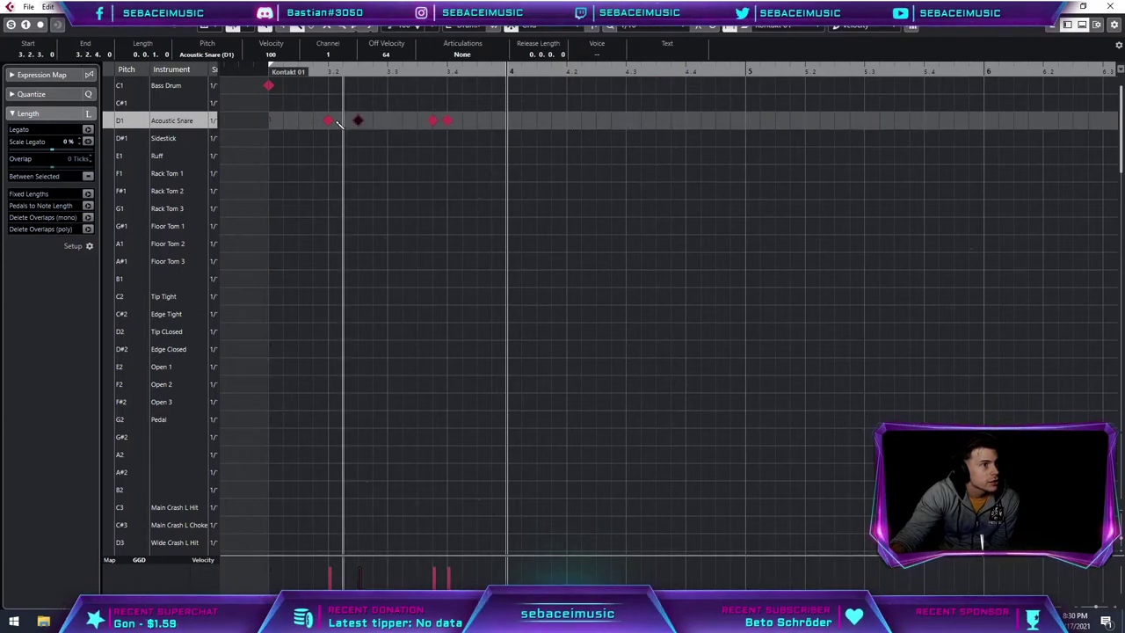
{"action": "left_click", "coordinate": [1111, 9]}
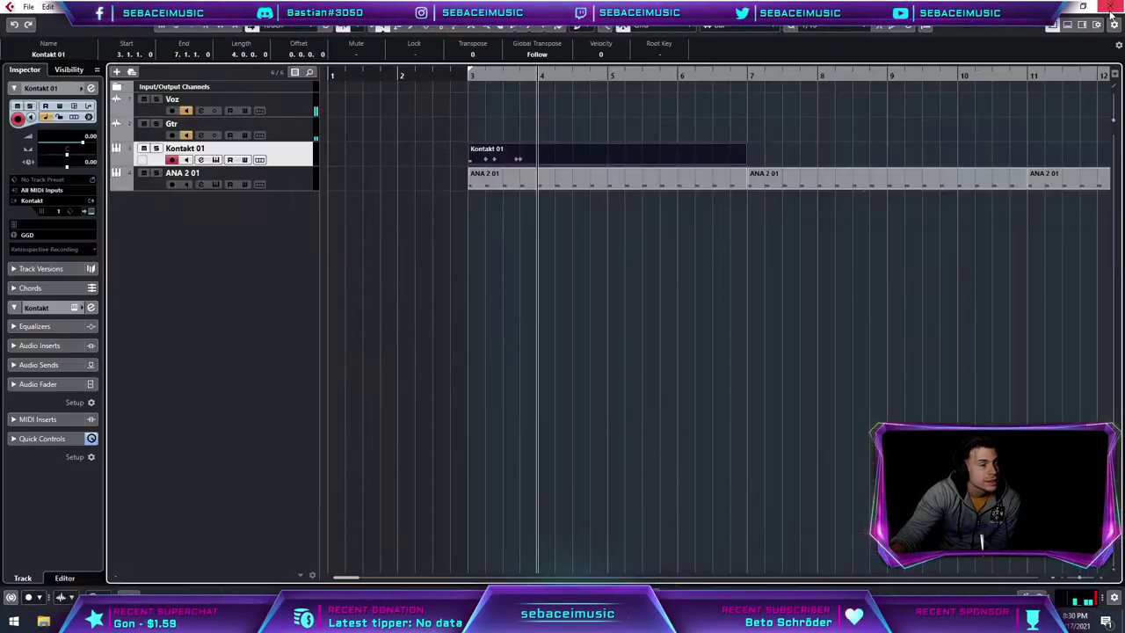
Step: Add one MIDI track named Batería below the Kontakt 01 track
{"action": "right_click", "coordinate": [300, 156]}
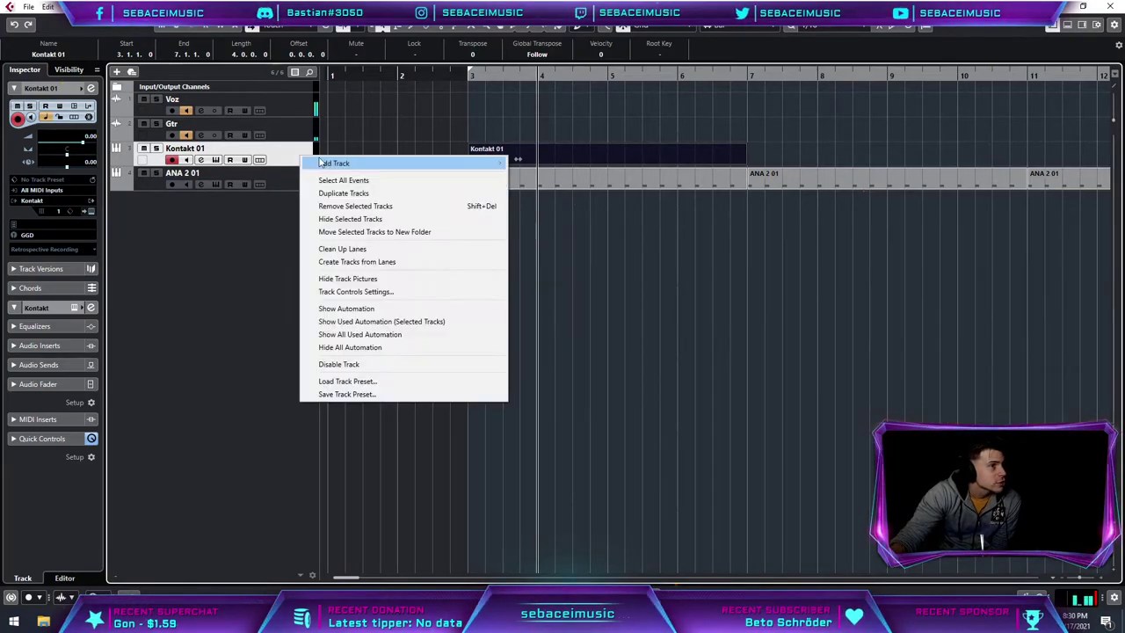
{"action": "mouse_move", "coordinate": [339, 164]}
{"action": "left_click", "coordinate": [563, 189]}
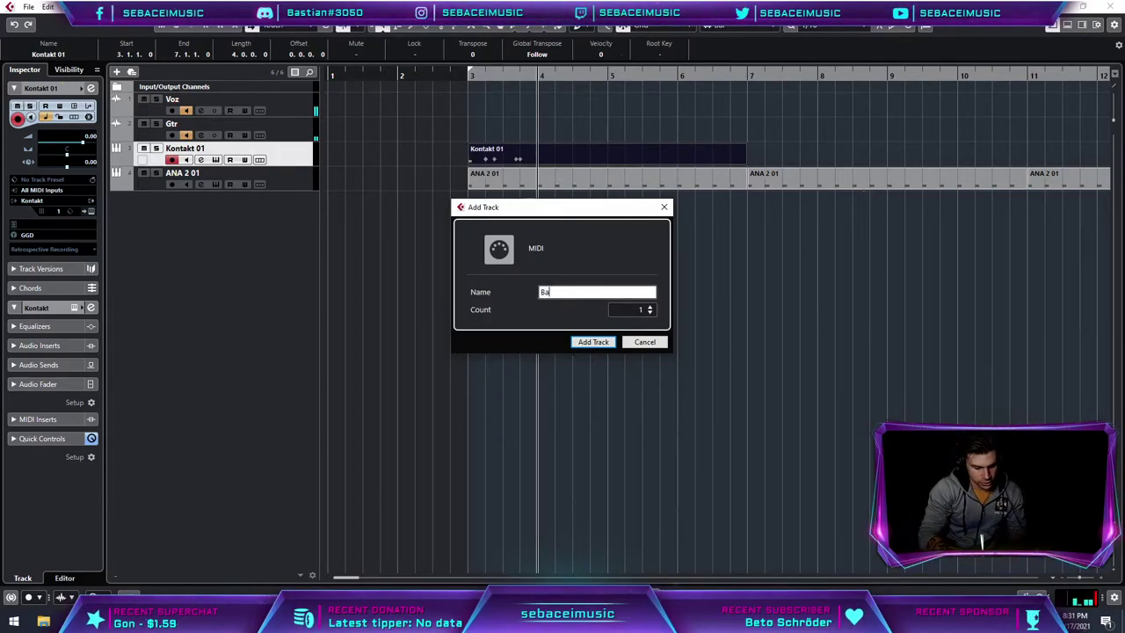
{"action": "type", "text": "Batería"}
{"action": "key", "text": "Return"}
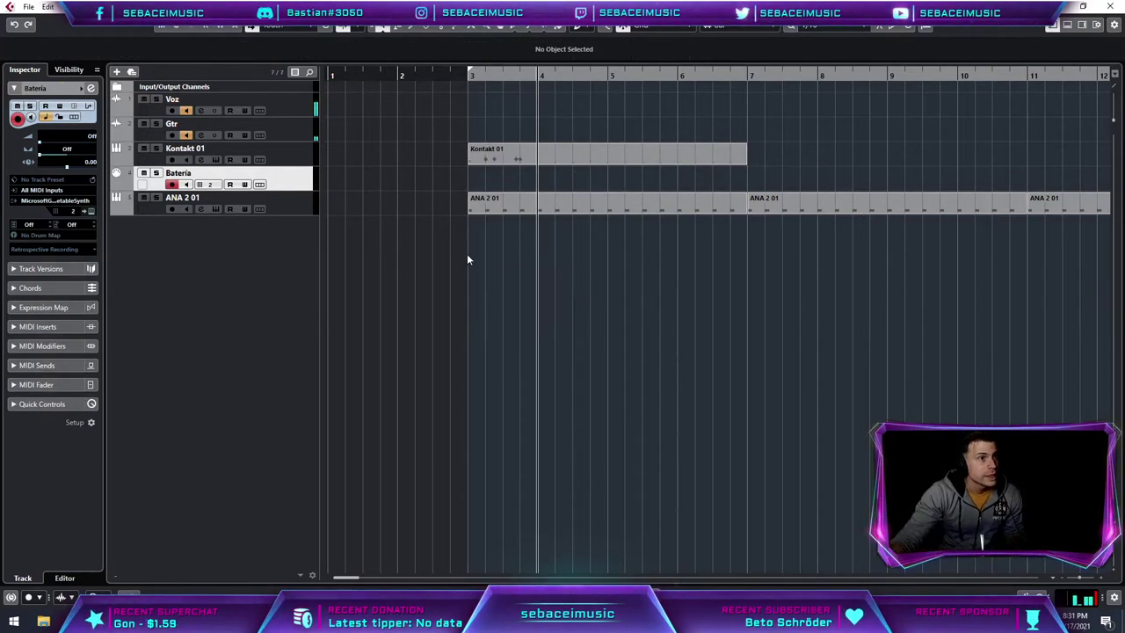
Step: Set the Batería track's MIDI channel to 1 and route its output to 02. Kontakt - MIDI In
{"action": "left_click", "coordinate": [213, 189]}
{"action": "left_click", "coordinate": [215, 211]}
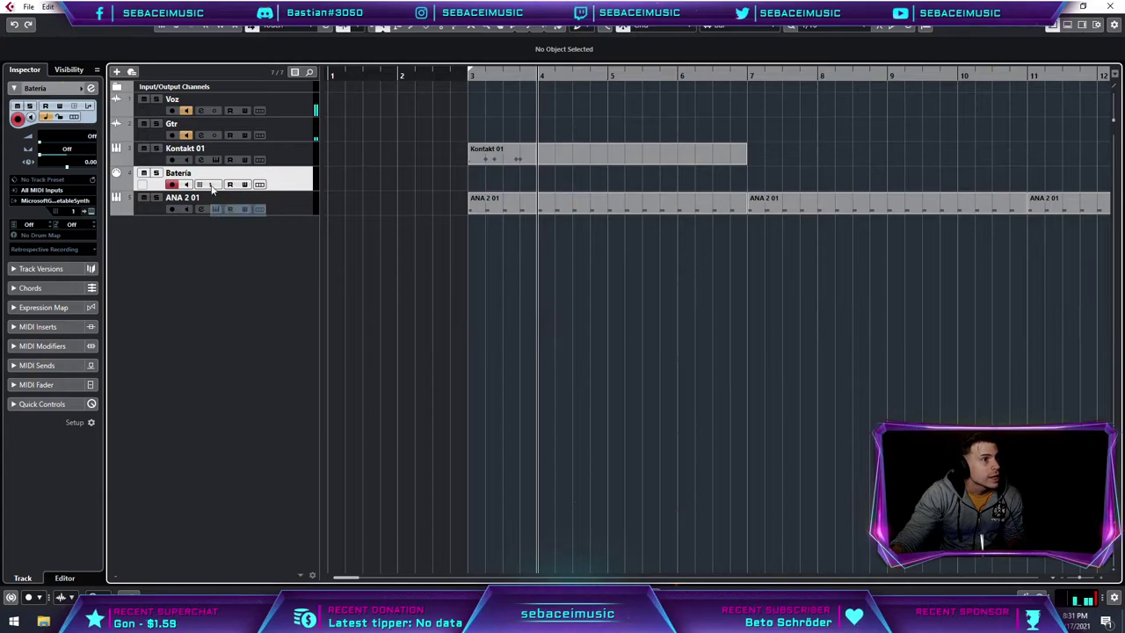
{"action": "left_click", "coordinate": [214, 155]}
{"action": "left_click", "coordinate": [175, 176]}
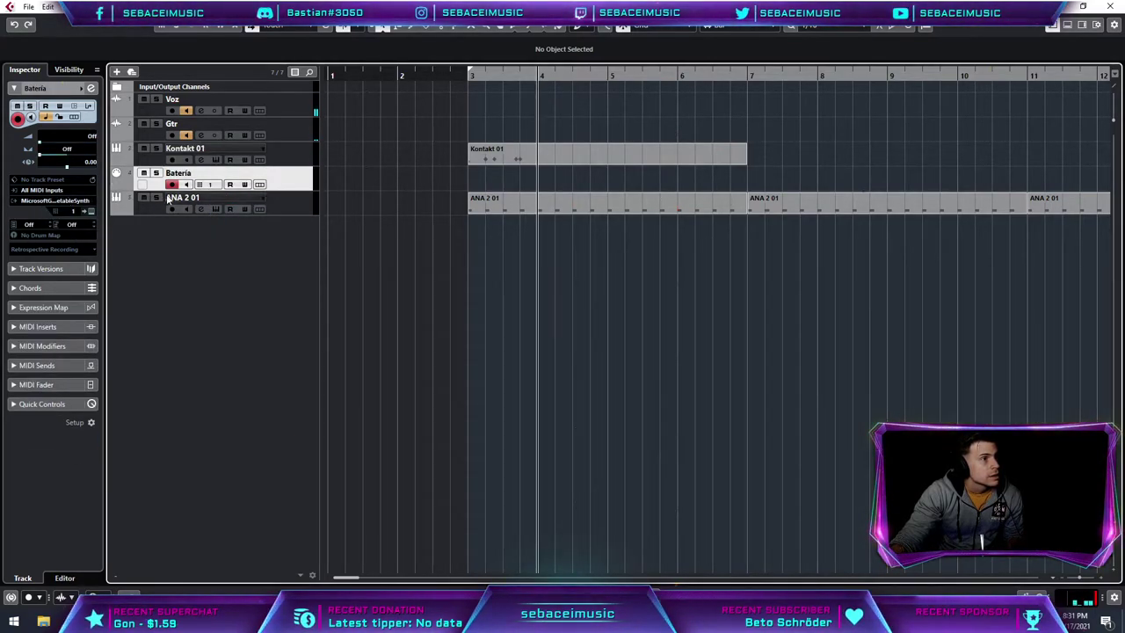
{"action": "left_click", "coordinate": [54, 203]}
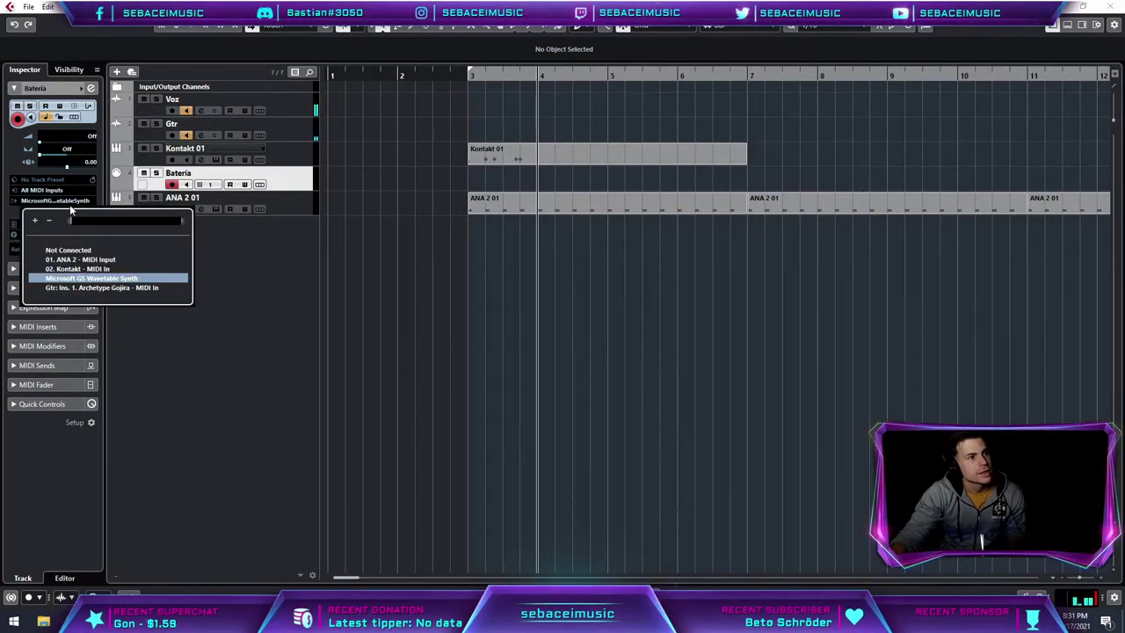
{"action": "left_click", "coordinate": [99, 269]}
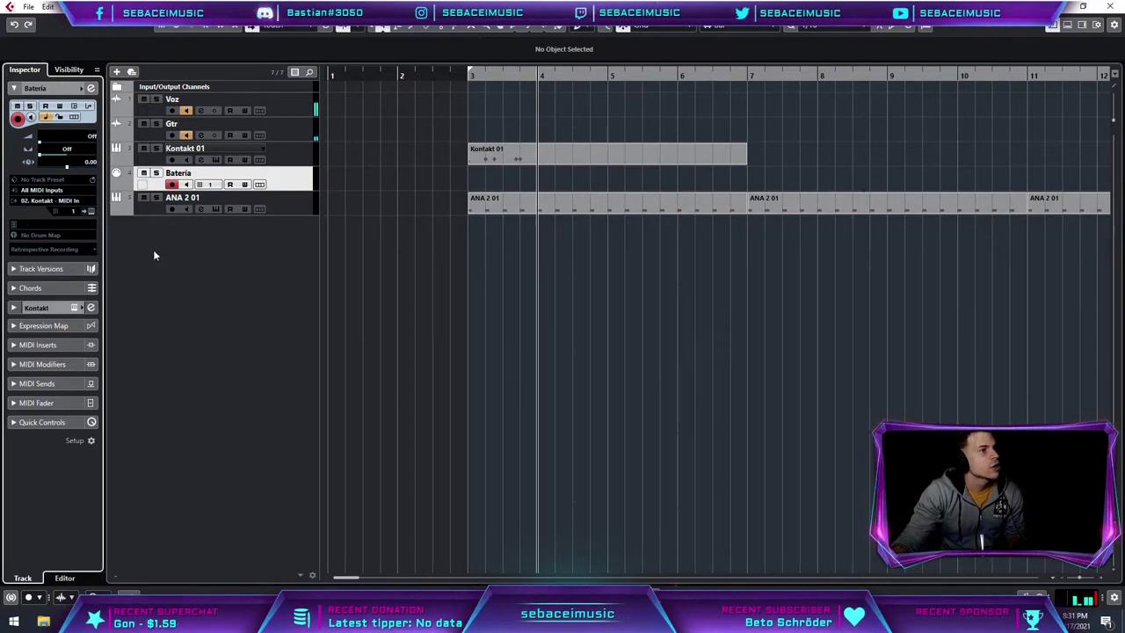
Step: Move the Kontakt 01 part onto the Batería track and play it from bar 3
{"action": "left_click", "coordinate": [497, 184]}
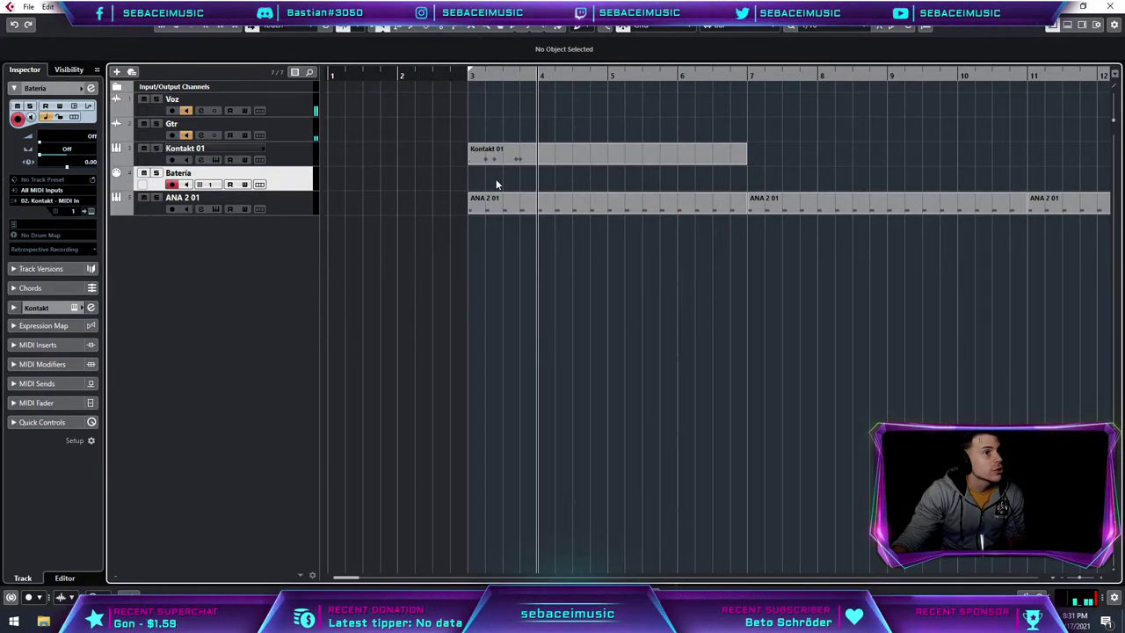
{"action": "left_click_drag", "start_coordinate": [500, 151], "coordinate": [500, 175]}
{"action": "left_click", "coordinate": [472, 76]}
{"action": "key", "text": "space"}
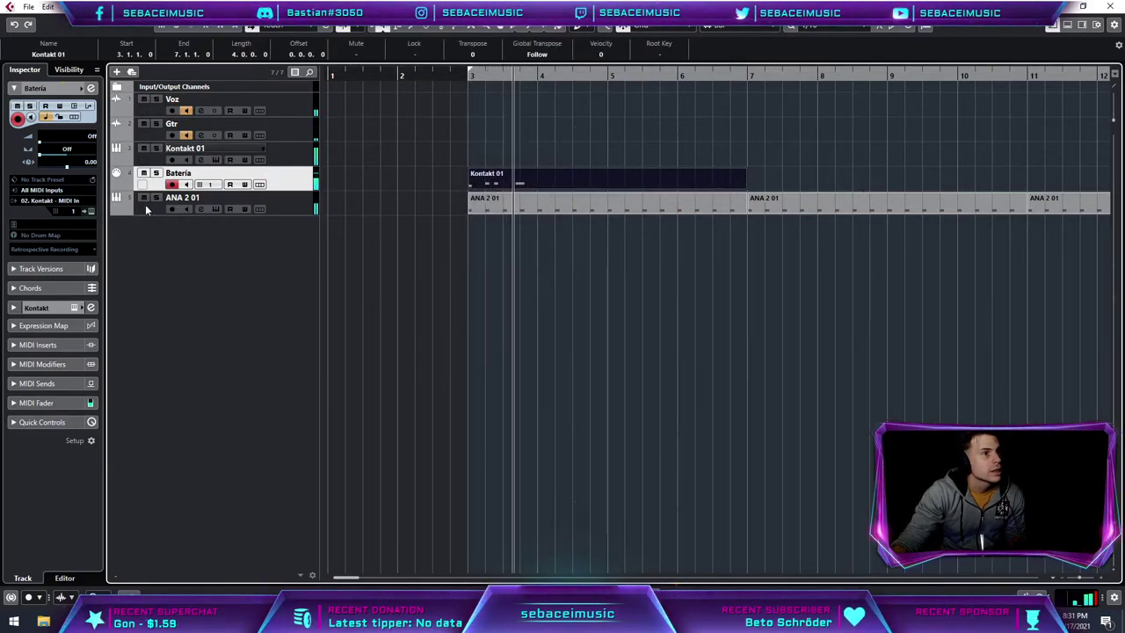
Step: Mute the ANA 2 01 track and play the drum part again
{"action": "left_click", "coordinate": [140, 199]}
{"action": "key", "text": "space"}
{"action": "key", "text": "space"}
Step: Open the drum part on the Batería track in the Drum Editor
{"action": "left_click", "coordinate": [507, 174]}
{"action": "left_click", "coordinate": [507, 174]}
{"action": "left_click", "coordinate": [128, 7]}
{"action": "left_click", "coordinate": [179, 47]}
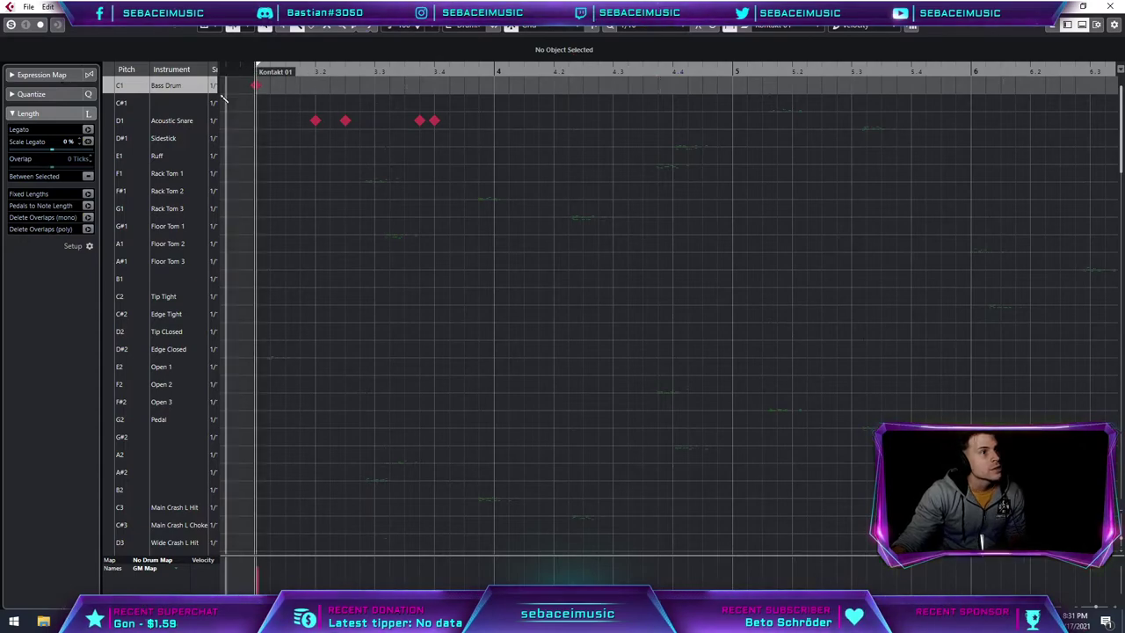
Step: Examine the part's notes in bar 3 and the available quantize values in the Drum Editor
{"action": "scroll", "coordinate": [407, 100], "scroll_direction": "down", "scroll_amount": 2}
{"action": "scroll", "coordinate": [410, 103], "scroll_direction": "up", "scroll_amount": 4}
{"action": "left_click_drag", "start_coordinate": [488, 132], "coordinate": [688, 164]}
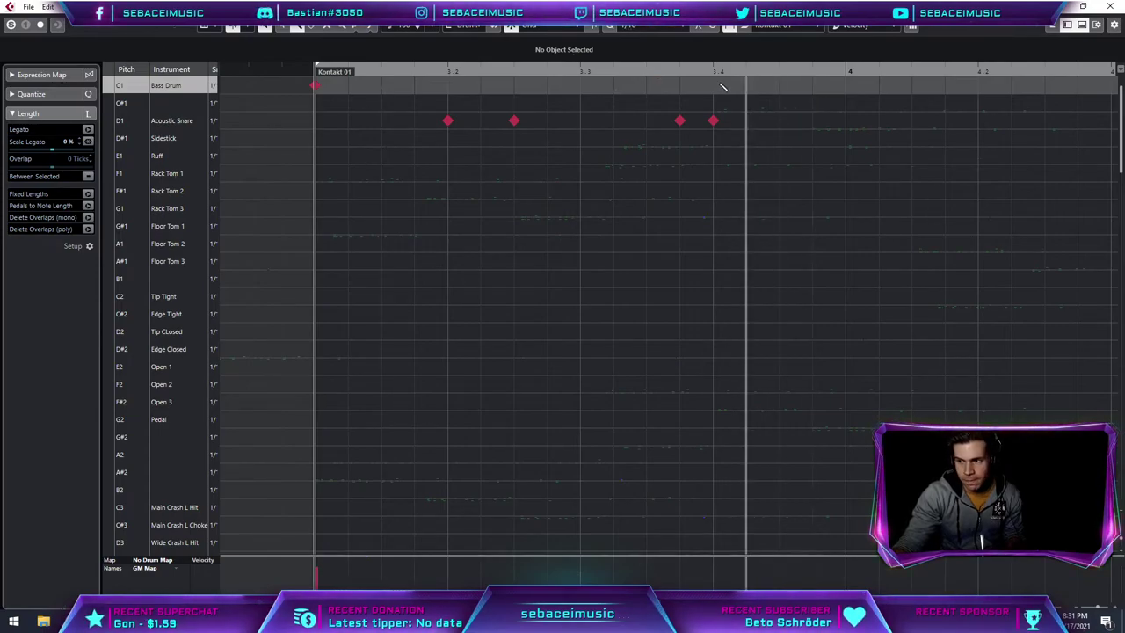
{"action": "left_click", "coordinate": [636, 26]}
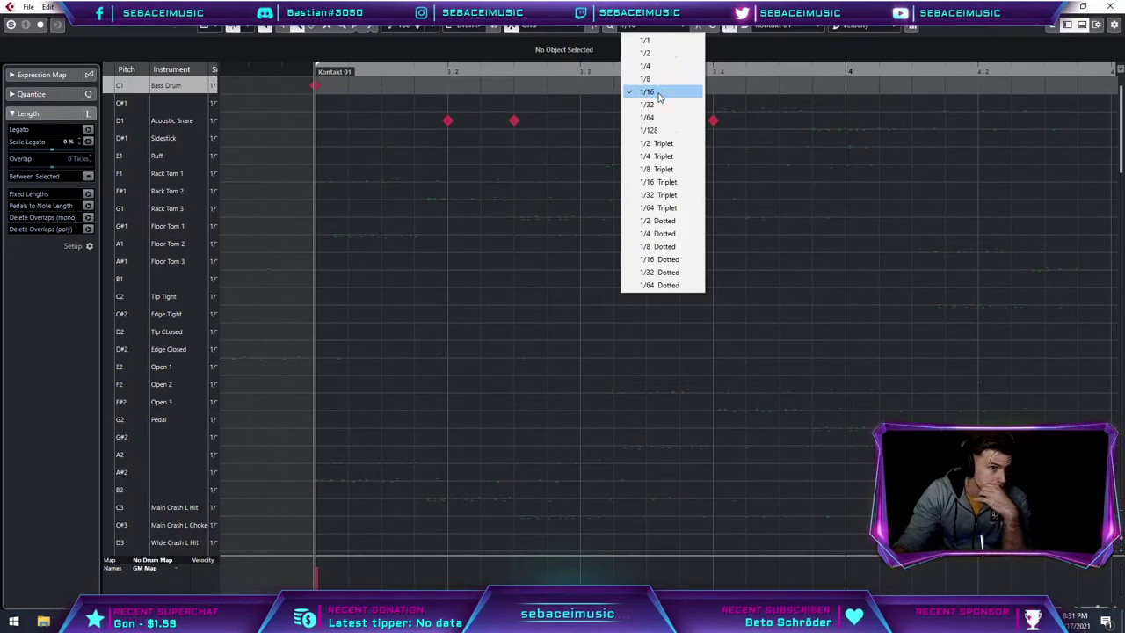
{"action": "left_click", "coordinate": [421, 106]}
{"action": "left_click_drag", "start_coordinate": [342, 72], "coordinate": [345, 67]}
Step: Fill the Tip Tight (C2) lane with sixteenth notes from bar 3 to 4.1.4 and raise their velocities to 127
{"action": "scroll", "coordinate": [430, 387], "scroll_direction": "down", "scroll_amount": 3}
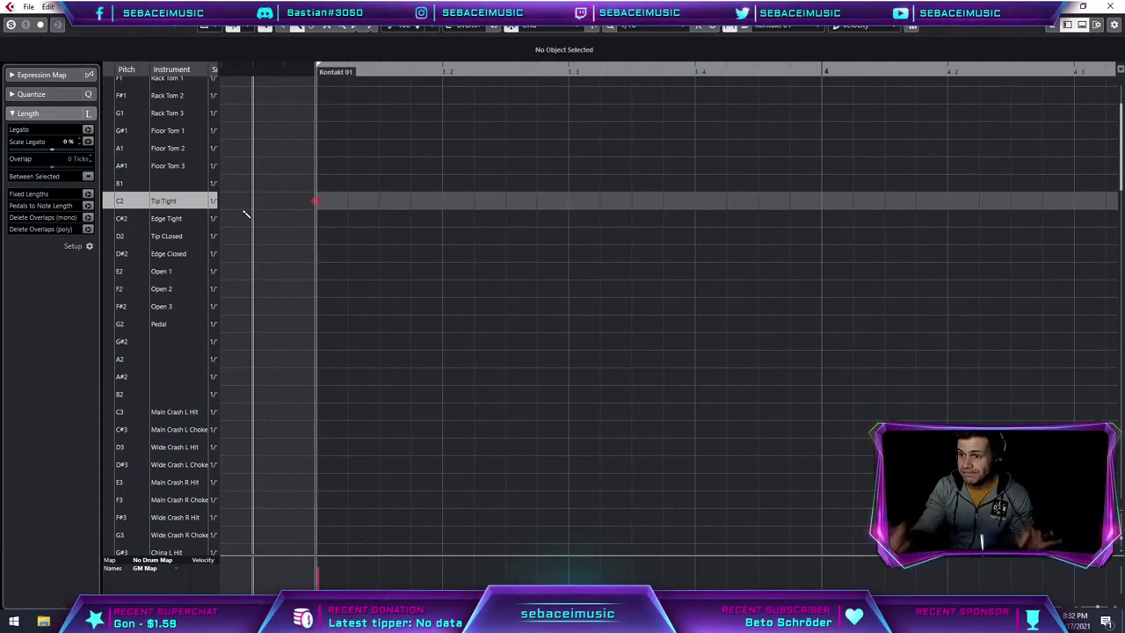
{"action": "mouse_move", "coordinate": [350, 203]}
{"action": "left_mouse_down"}
{"action": "mouse_move", "coordinate": [820, 223]}
{"action": "mouse_move", "coordinate": [929, 211]}
{"action": "left_mouse_up"}
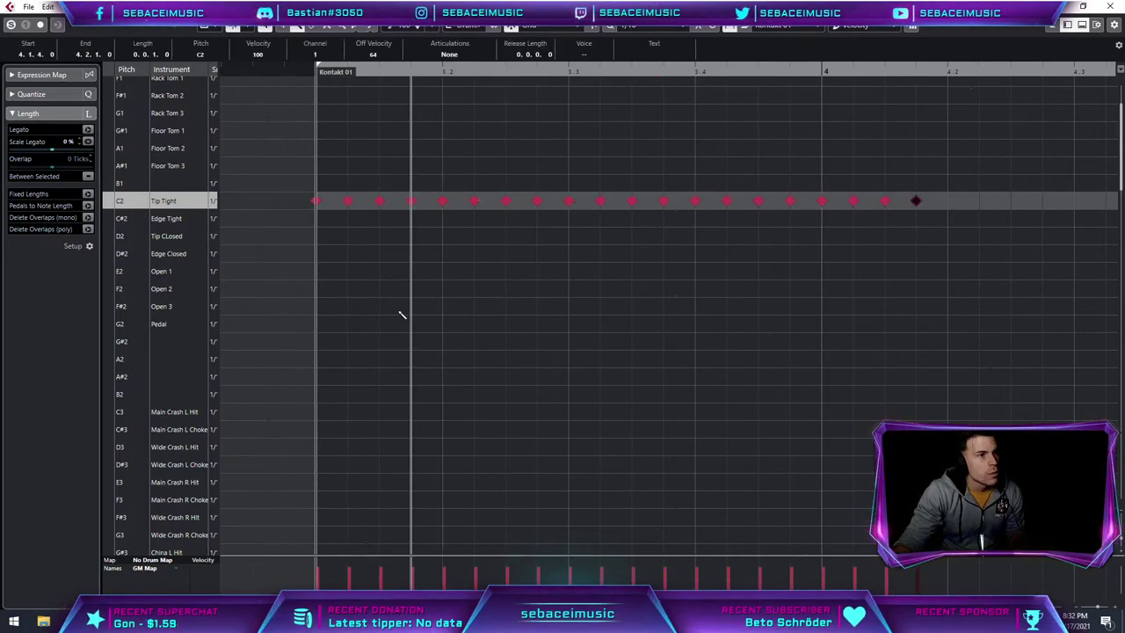
{"action": "left_click_drag", "start_coordinate": [323, 557], "coordinate": [917, 556]}
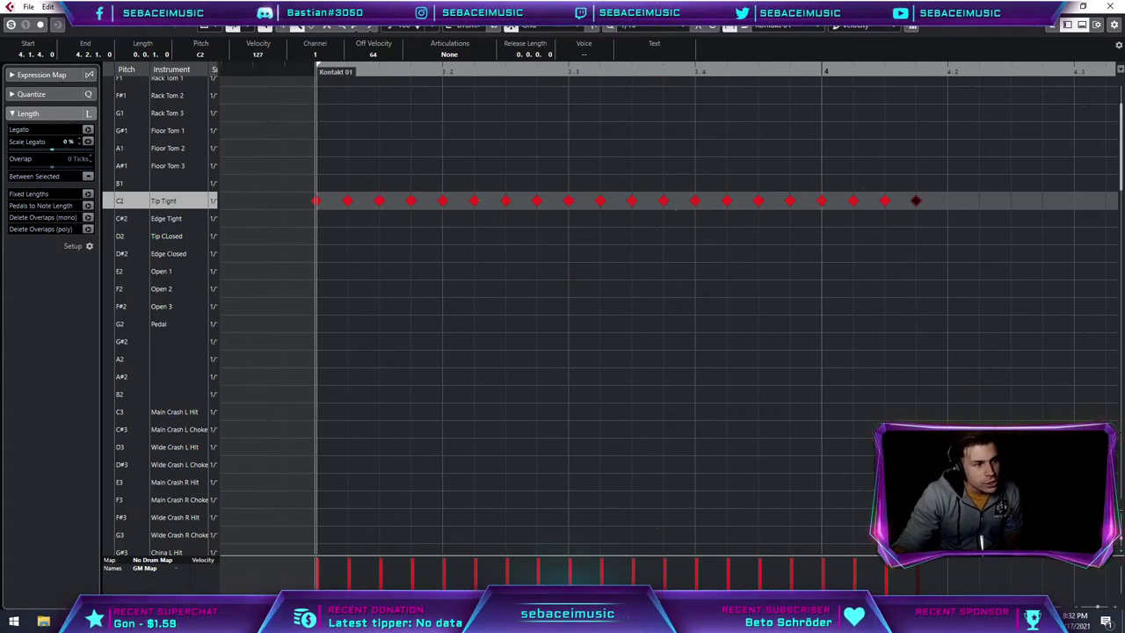
Step: Enlarge the velocity lane and lower the second to fourth Tip Tight notes' velocities, keeping the third the loudest of them
{"action": "left_click", "coordinate": [352, 591]}
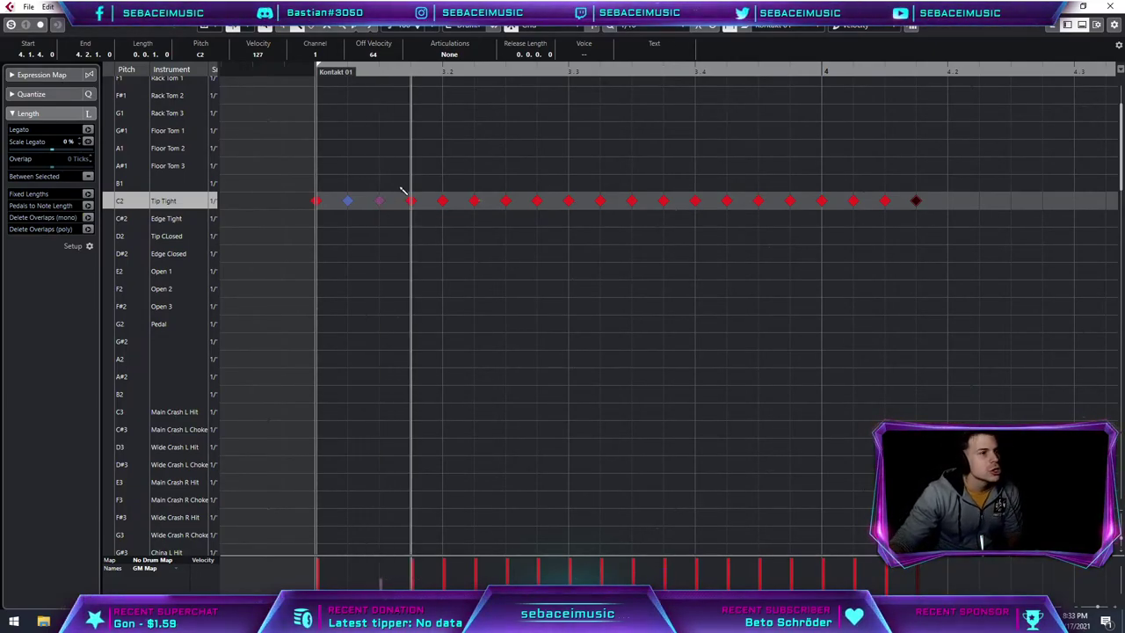
{"action": "mouse_move", "coordinate": [352, 568]}
{"action": "left_mouse_down"}
{"action": "mouse_move", "coordinate": [359, 534]}
{"action": "mouse_move", "coordinate": [415, 520]}
{"action": "left_mouse_up"}
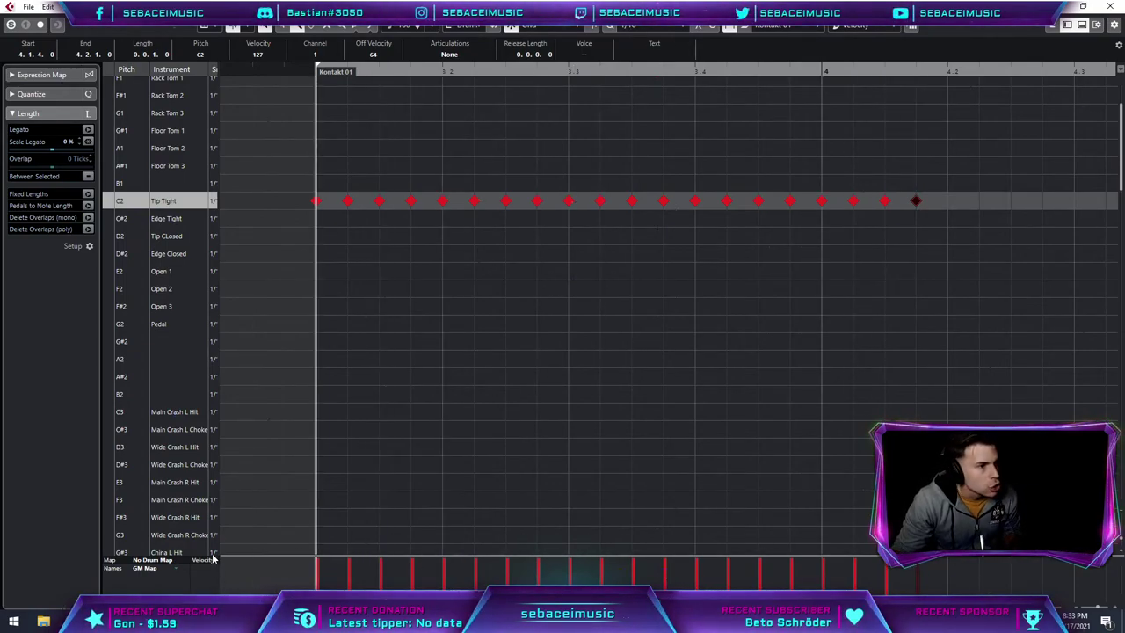
{"action": "left_click_drag", "start_coordinate": [227, 554], "coordinate": [238, 461]}
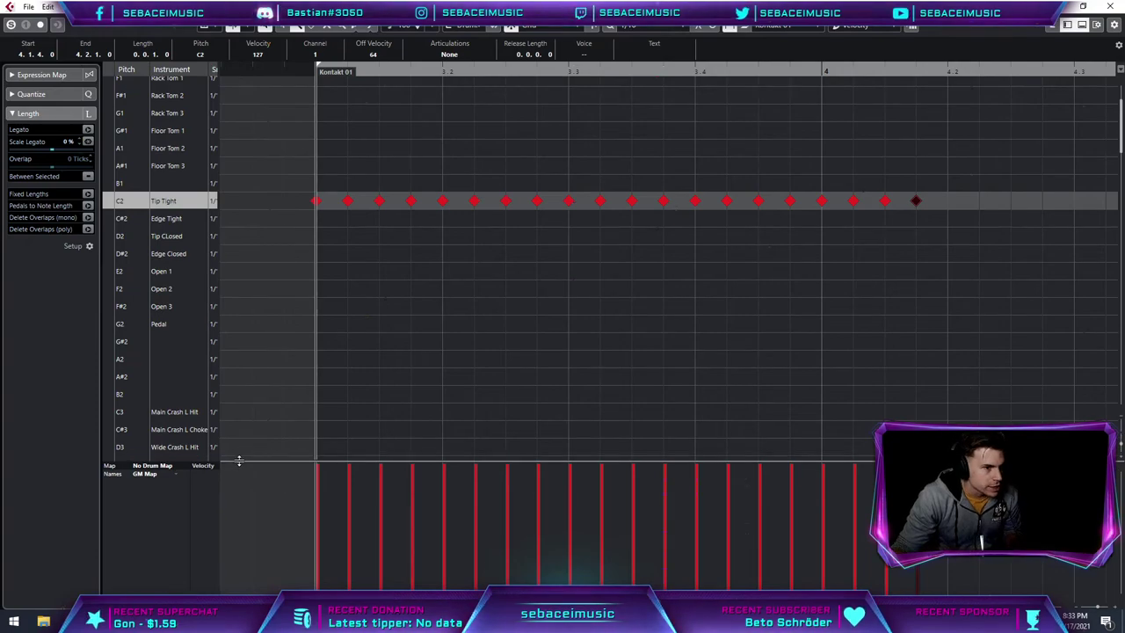
{"action": "mouse_move", "coordinate": [355, 532]}
{"action": "left_mouse_down"}
{"action": "mouse_move", "coordinate": [384, 502]}
{"action": "mouse_move", "coordinate": [423, 526]}
{"action": "left_mouse_up"}
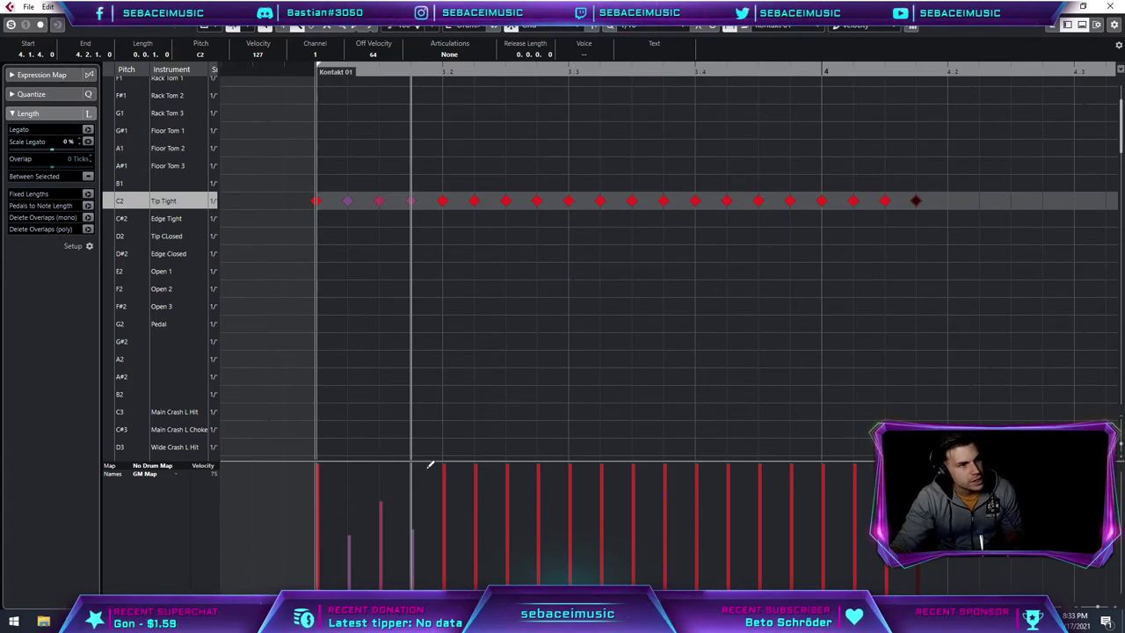
Step: Delete all Tip Tight notes from beat 3.2 onward, keeping the first four
{"action": "right_click", "coordinate": [481, 168]}
{"action": "left_click_drag", "start_coordinate": [988, 170], "coordinate": [441, 290]}
{"action": "key", "text": "Delete"}
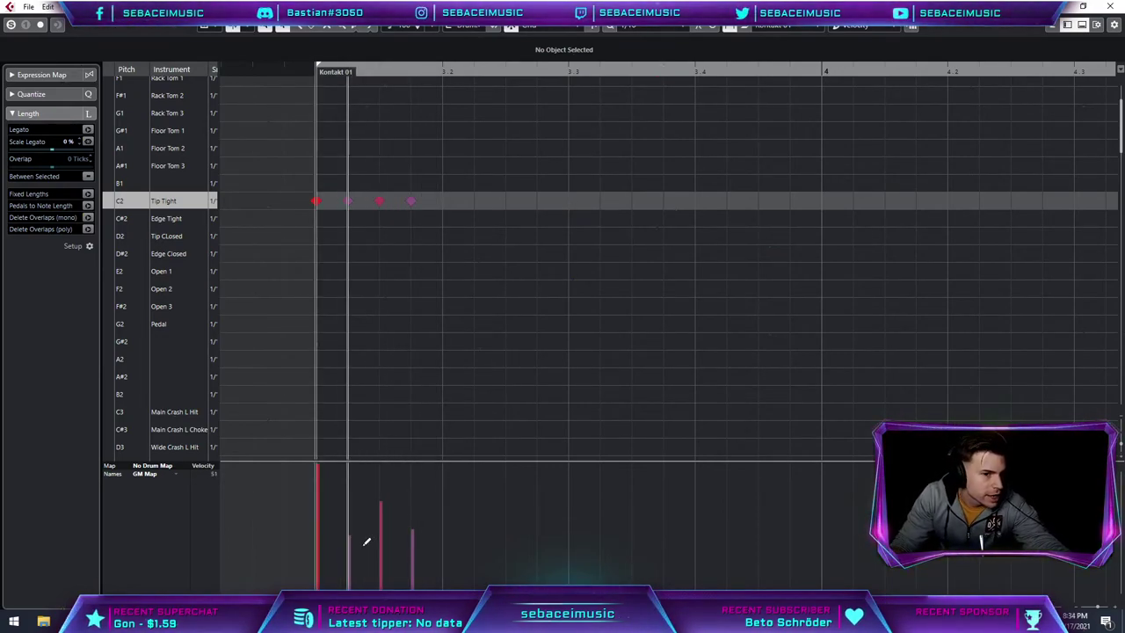
{"action": "key", "text": "alt+Tab"}
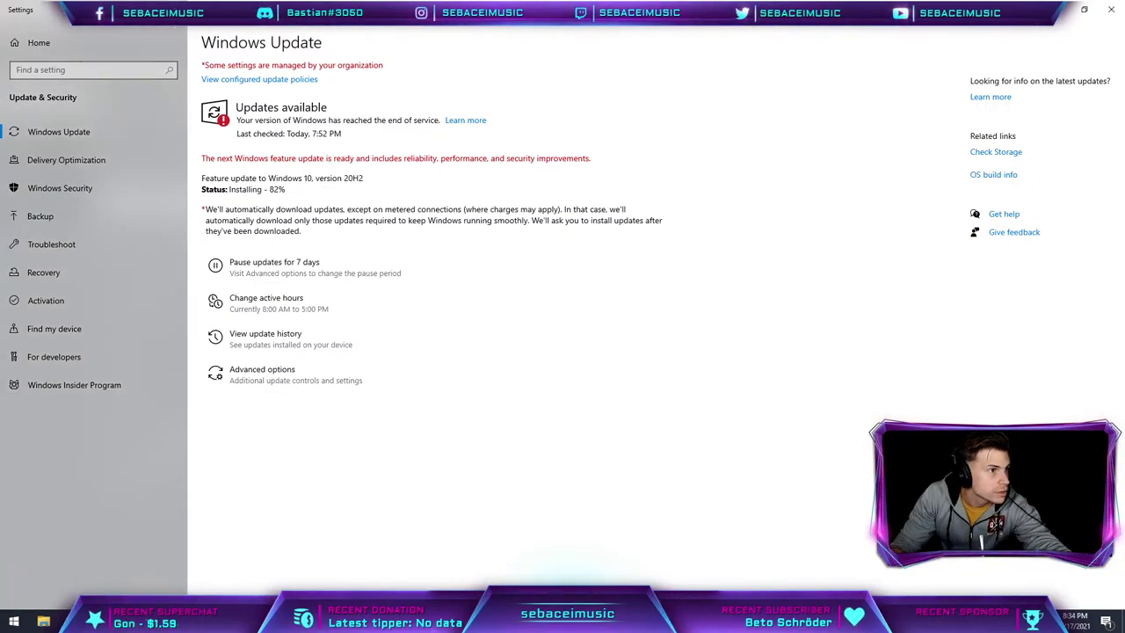
{"action": "key", "text": "alt+Tab"}
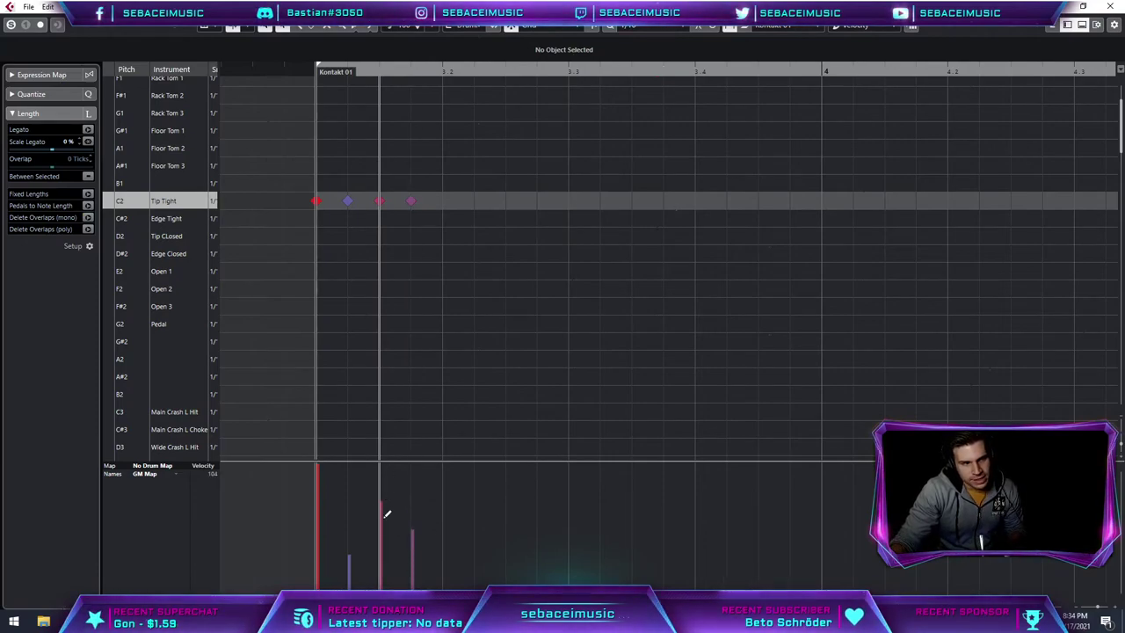
Step: Audition the four Tip Tight notes and rebalance the second to fourth velocities, making the third the loudest of those three
{"action": "left_click", "coordinate": [413, 560]}
{"action": "key", "text": "space"}
{"action": "key", "text": "space"}
{"action": "key", "text": "space"}
{"action": "key", "text": "space"}
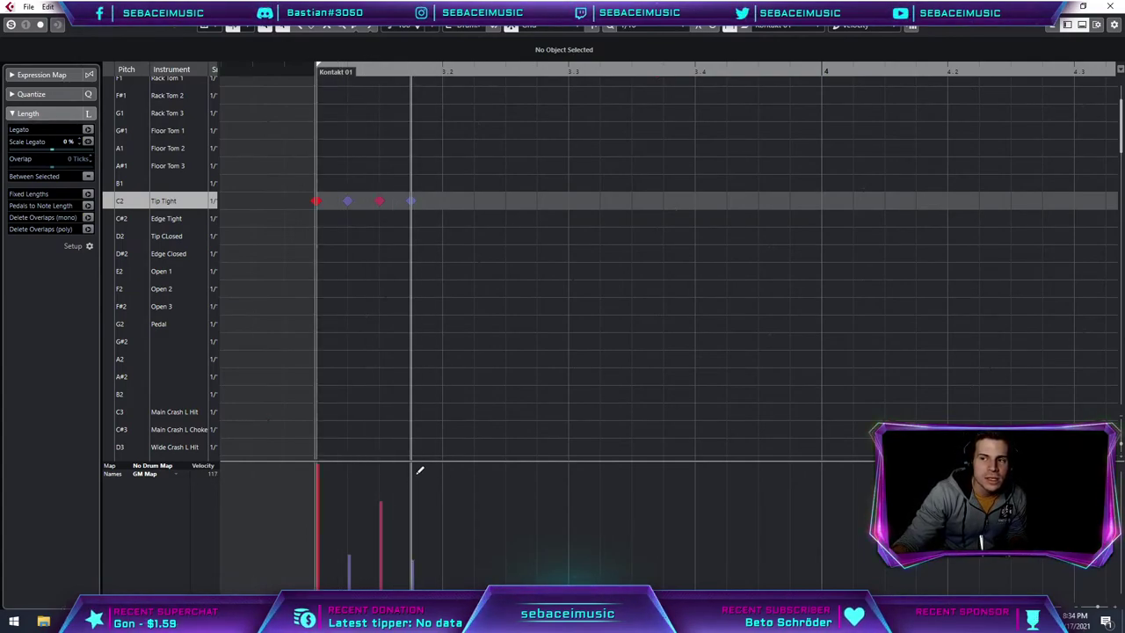
{"action": "left_click", "coordinate": [356, 510]}
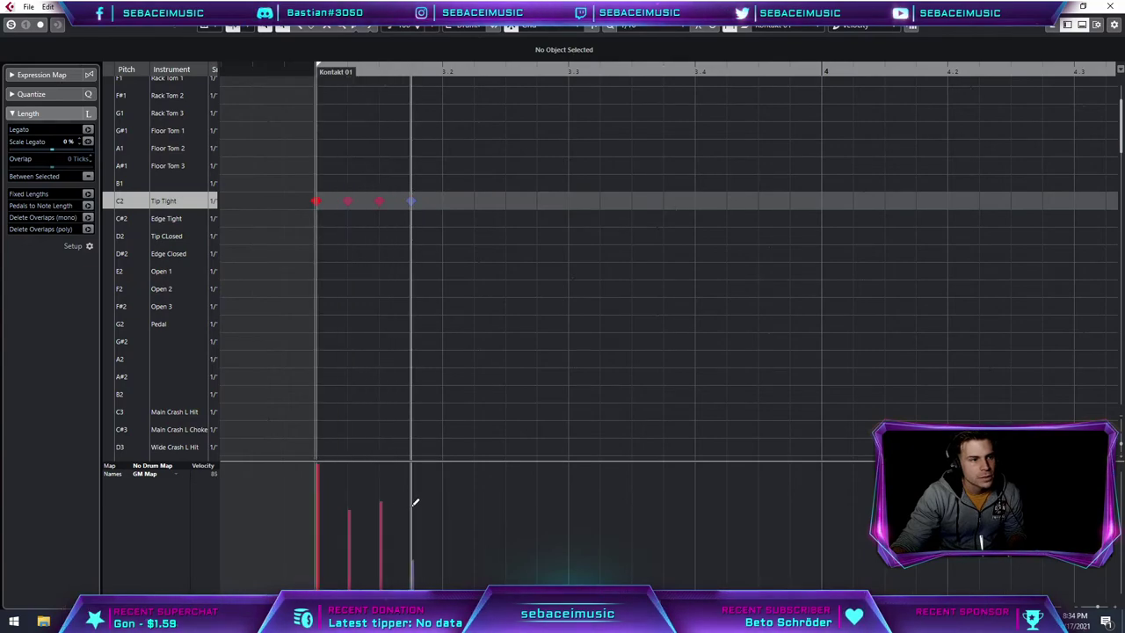
{"action": "left_click", "coordinate": [354, 533]}
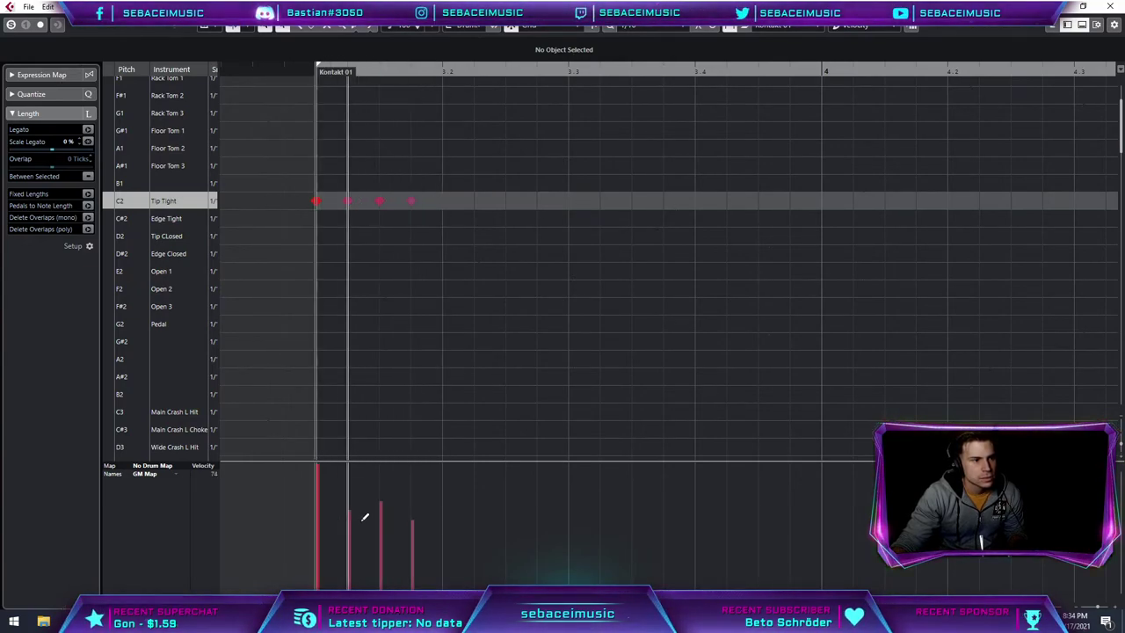
{"action": "left_click", "coordinate": [385, 536]}
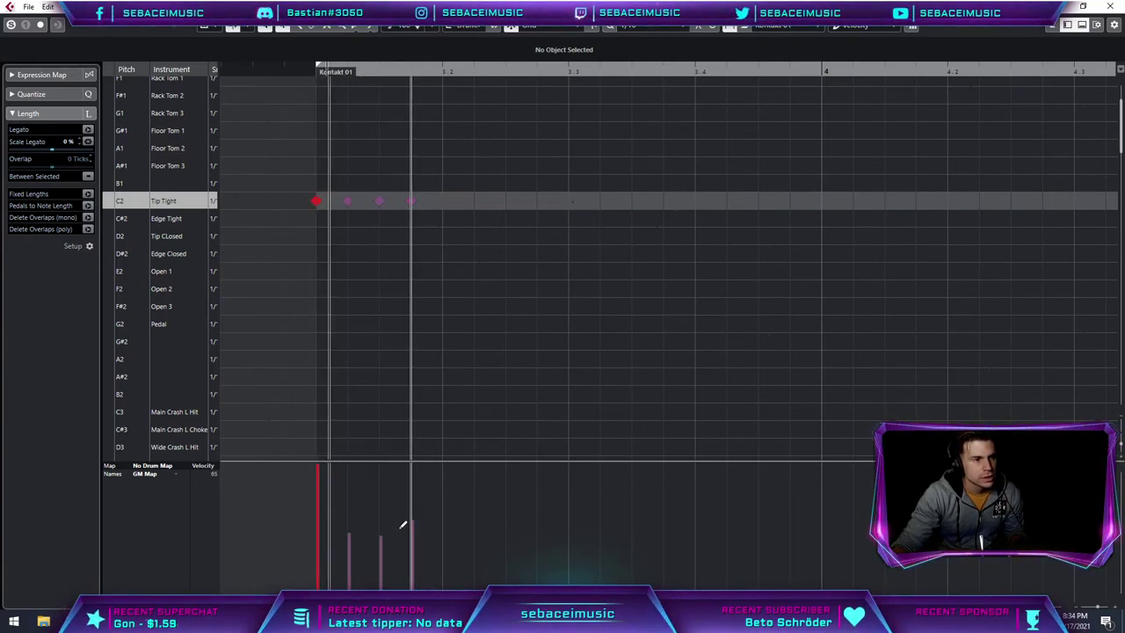
{"action": "left_click", "coordinate": [415, 548]}
{"action": "mouse_move", "coordinate": [421, 513]}
{"action": "left_mouse_down"}
{"action": "mouse_move", "coordinate": [357, 547]}
{"action": "mouse_move", "coordinate": [382, 522]}
{"action": "left_mouse_up"}
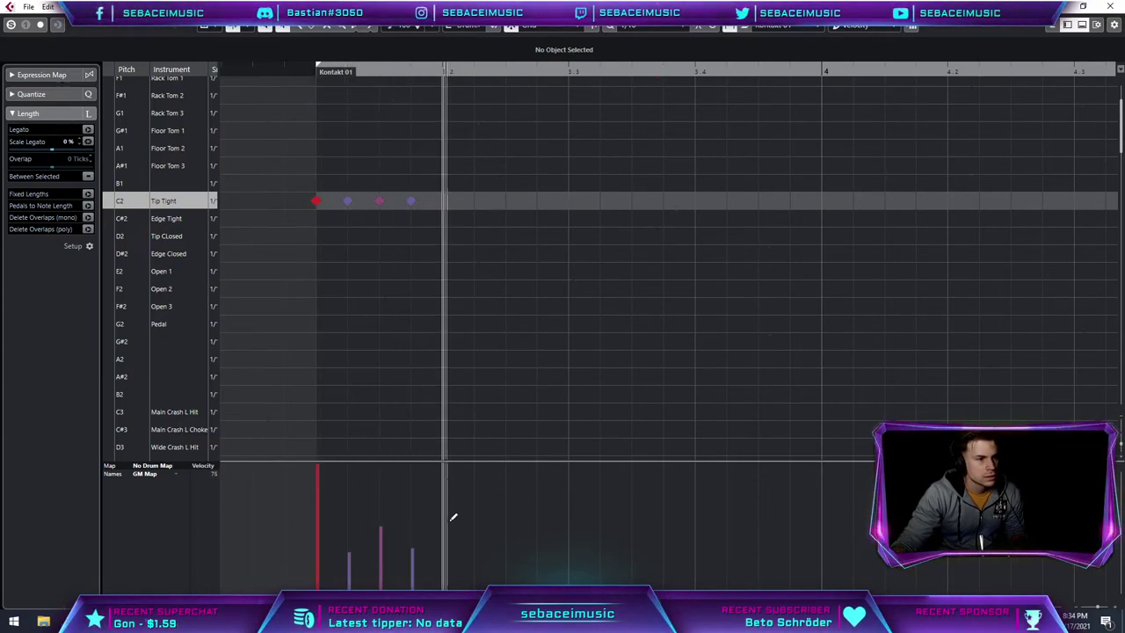
Step: Duplicate the four Tip Tight notes three times to fill bar 3 with sixteenth notes
{"action": "left_click_drag", "start_coordinate": [284, 176], "coordinate": [492, 304]}
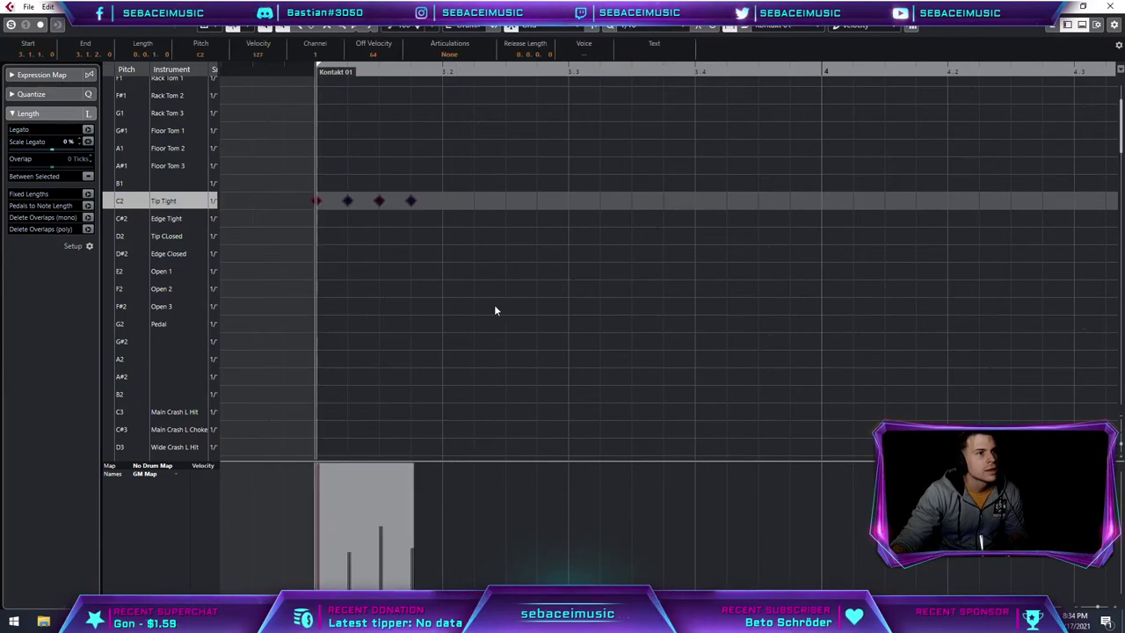
{"action": "key", "text": "alt+d"}
{"action": "key", "text": "alt+d"}
{"action": "key", "text": "alt+d"}
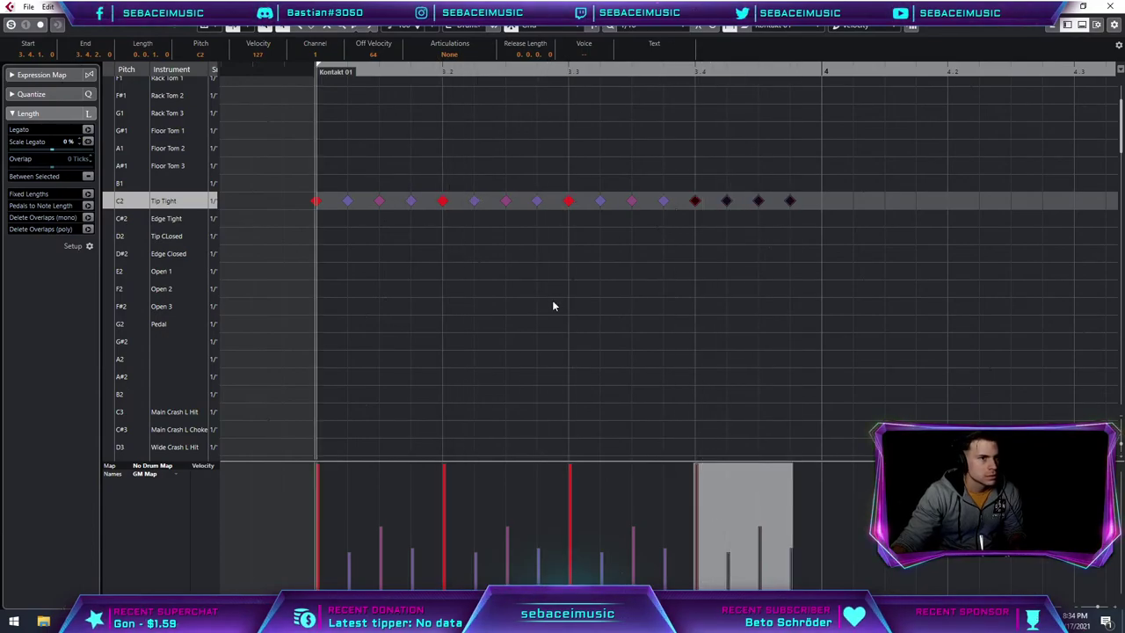
Step: Delete the Acoustic Snare notes at 3.2.3, 3.3.4 and 3.4.1, keeping only the hit on beat 3.2
{"action": "scroll", "coordinate": [647, 320], "scroll_direction": "up", "scroll_amount": 2}
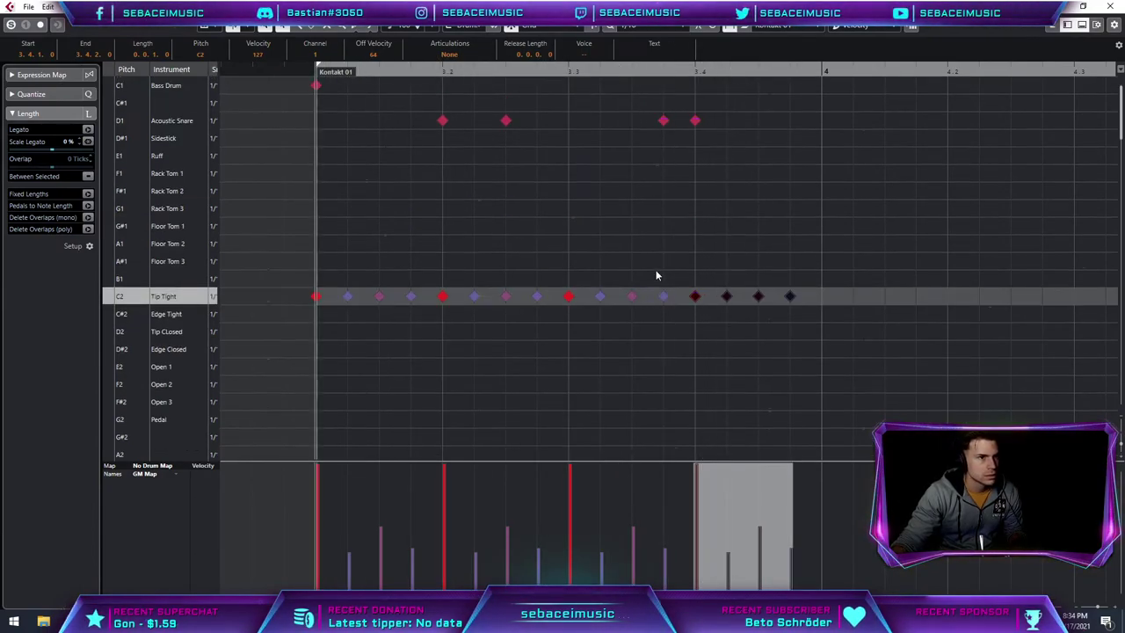
{"action": "right_click", "coordinate": [662, 199]}
{"action": "left_click", "coordinate": [677, 201]}
{"action": "left_click", "coordinate": [695, 121]}
{"action": "left_click", "coordinate": [663, 120]}
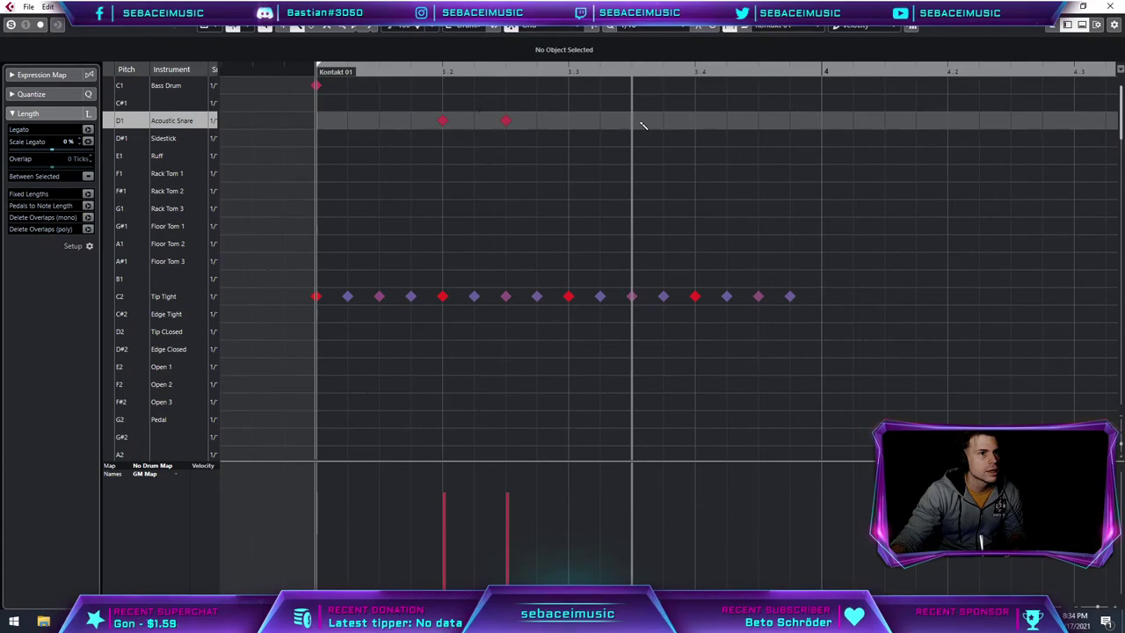
{"action": "left_click", "coordinate": [506, 120]}
Step: Set the Bass Drum note at 3.1 and the Acoustic Snare note at 3.2 to velocity 127, auditioning the groove
{"action": "left_click", "coordinate": [317, 85]}
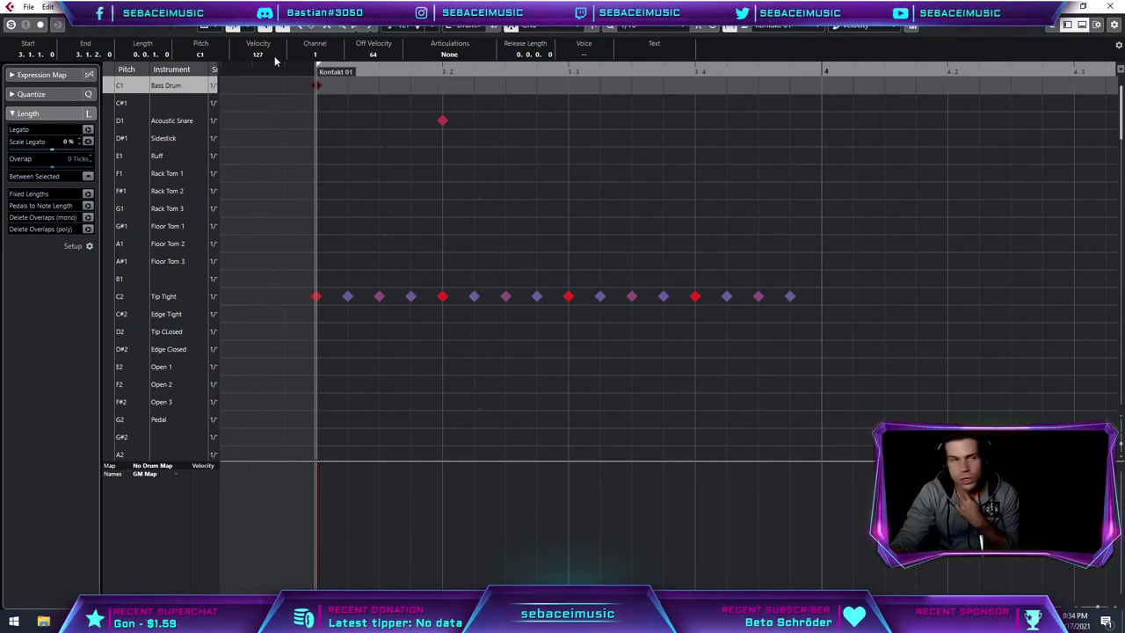
{"action": "right_click", "coordinate": [447, 117]}
{"action": "left_click", "coordinate": [466, 121]}
{"action": "key", "text": "space"}
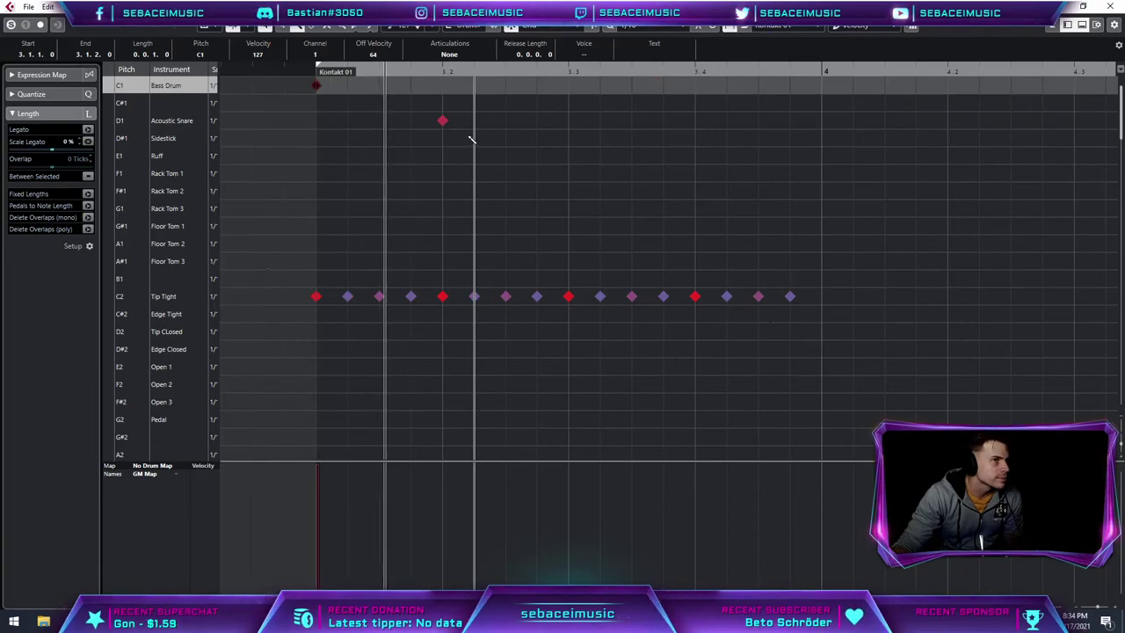
{"action": "key", "text": "space"}
{"action": "key", "text": "space"}
{"action": "left_click", "coordinate": [453, 195]}
{"action": "left_click", "coordinate": [443, 121]}
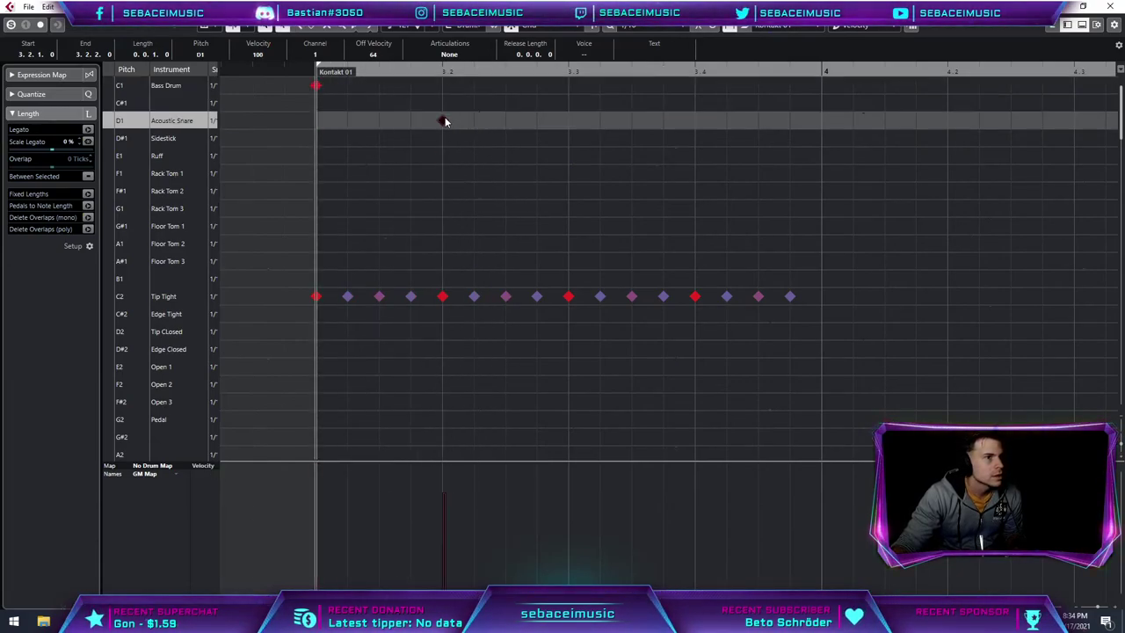
{"action": "left_click_drag", "start_coordinate": [451, 500], "coordinate": [454, 459]}
Step: Play the groove and draw Bass Drum notes at 3.2.4 and 3.3.1
{"action": "key", "text": "space"}
{"action": "right_click", "coordinate": [520, 206]}
{"action": "left_click", "coordinate": [525, 211]}
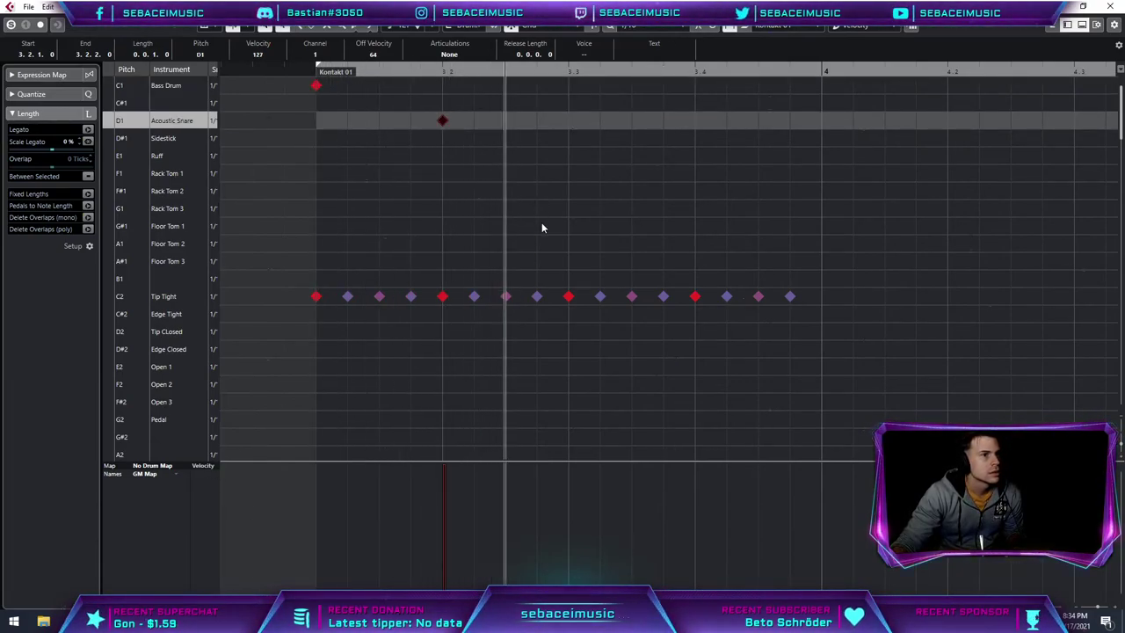
{"action": "key", "text": "space"}
{"action": "key", "text": "space"}
{"action": "right_click", "coordinate": [556, 107]}
{"action": "left_click", "coordinate": [572, 108]}
{"action": "key", "text": "space"}
{"action": "left_click_drag", "start_coordinate": [537, 85], "coordinate": [568, 85]}
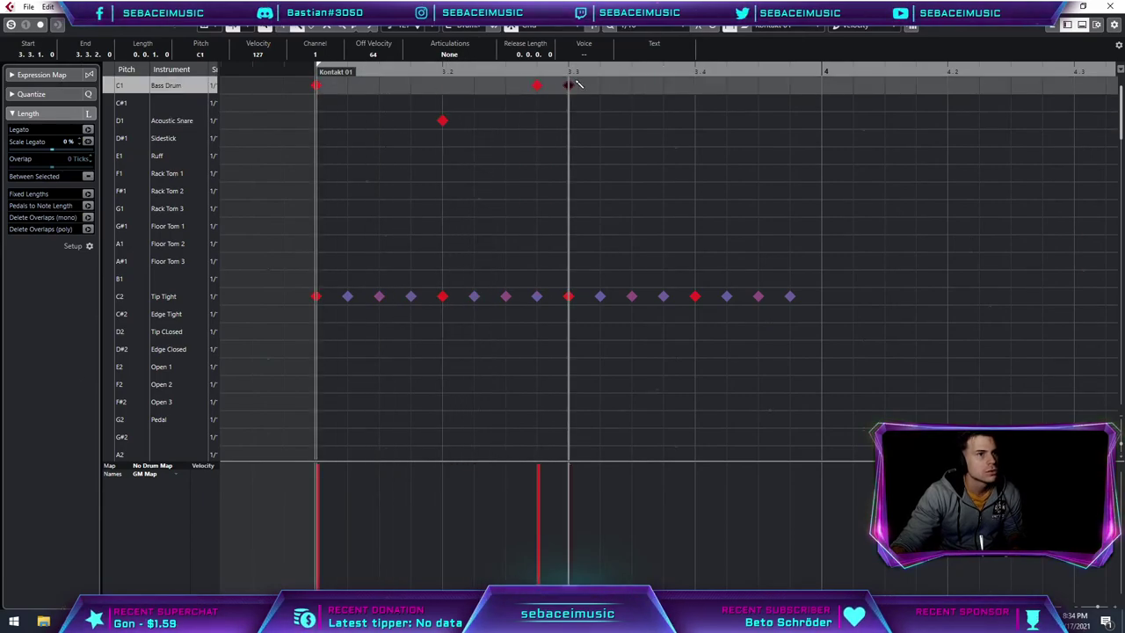
Step: Add an Acoustic Snare note at 3.4.1 and Bass Drum notes at 3.3.3 and 3.4.2 during playback
{"action": "key", "text": "space"}
{"action": "left_click", "coordinate": [695, 121]}
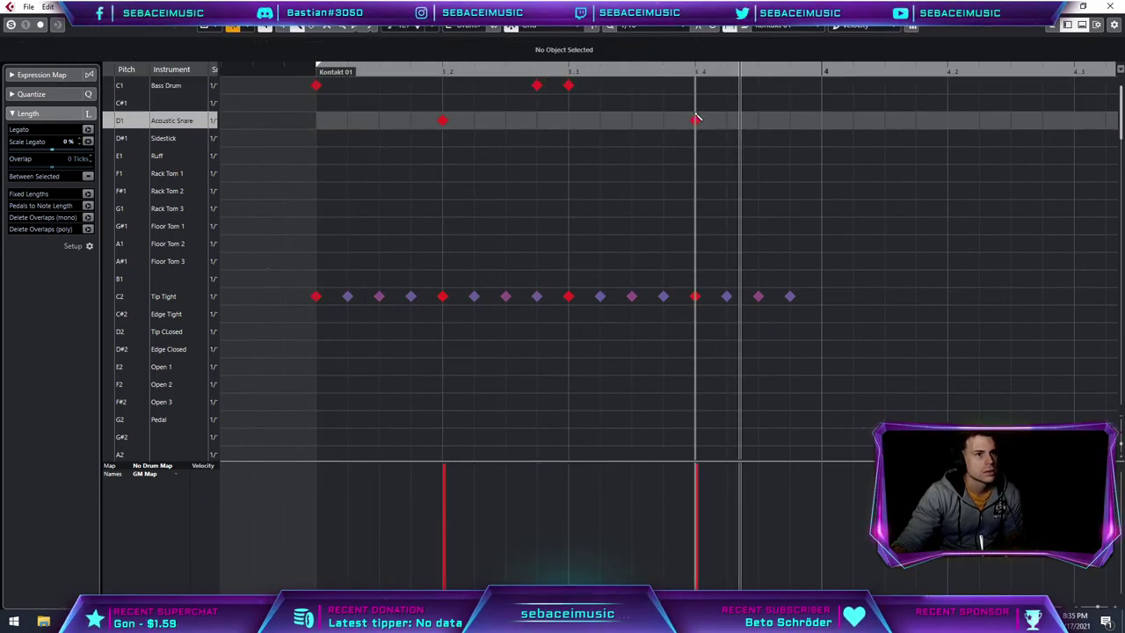
{"action": "left_click", "coordinate": [632, 85]}
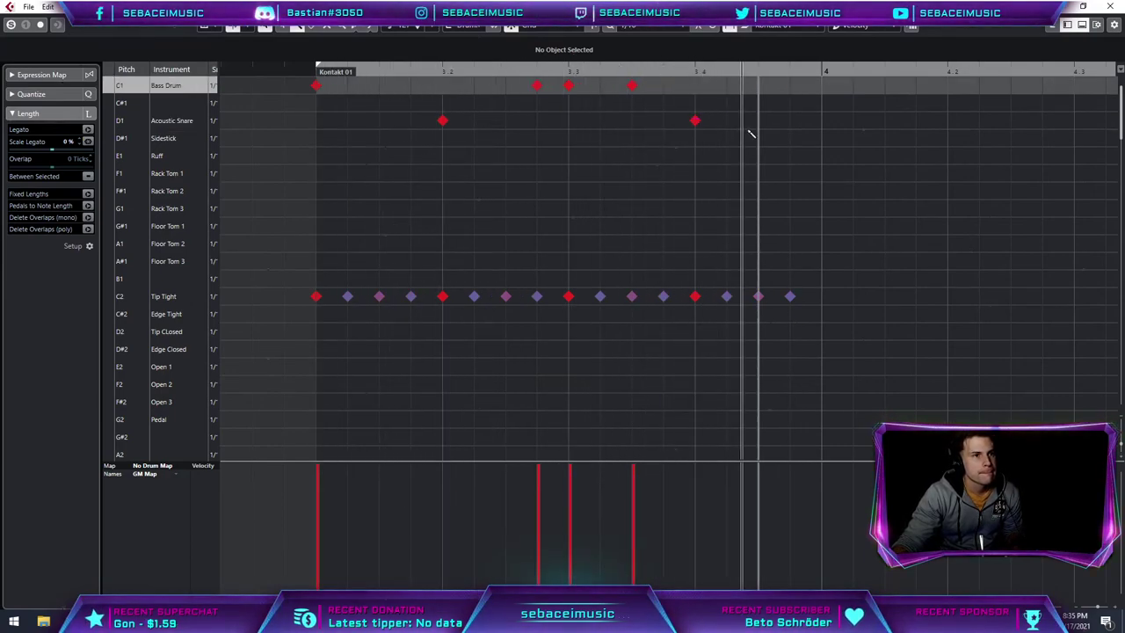
{"action": "left_click", "coordinate": [727, 86]}
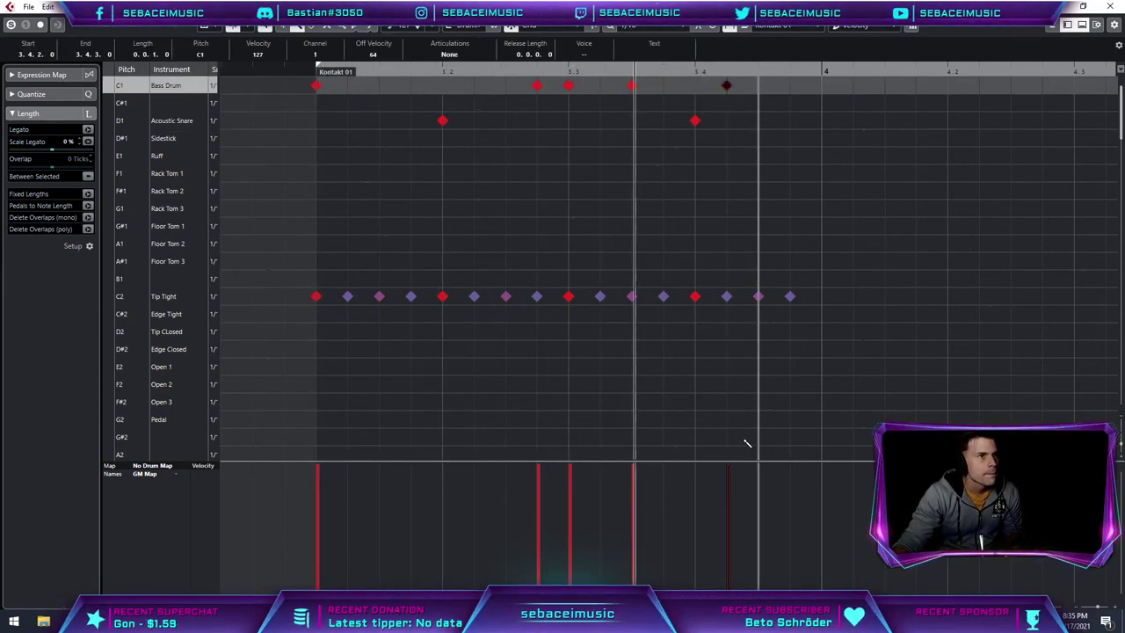
Step: Select all kick, snare and Tip Tight notes of bar 3 and duplicate them into bar 4
{"action": "scroll", "coordinate": [693, 264], "scroll_direction": "down", "scroll_amount": 2}
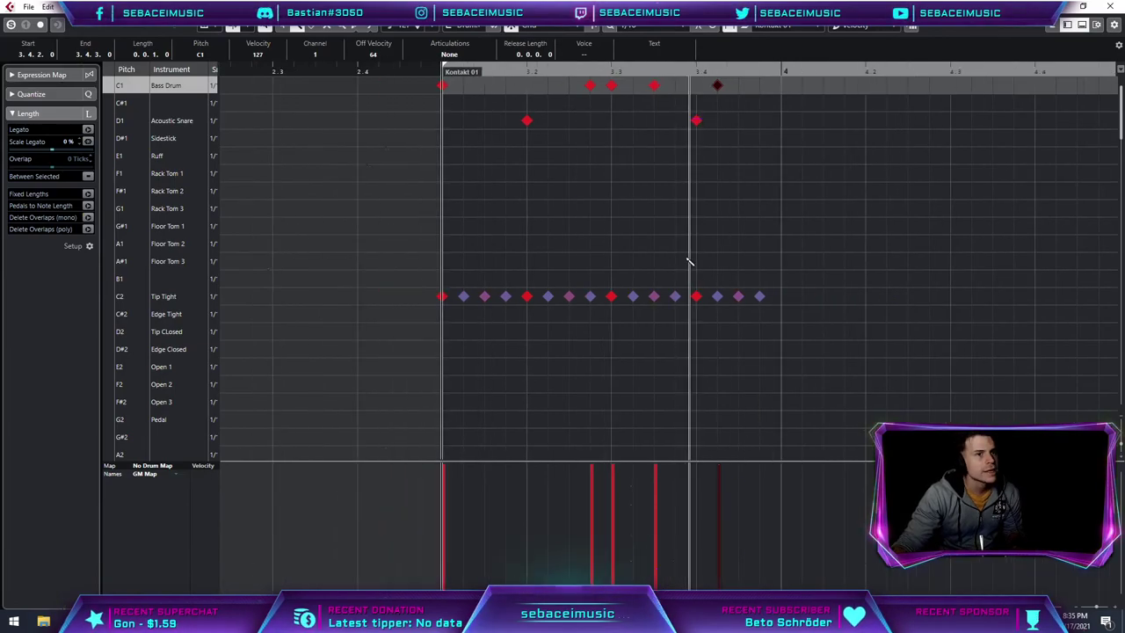
{"action": "scroll", "coordinate": [402, 293], "scroll_direction": "right", "scroll_amount": 3}
{"action": "scroll", "coordinate": [499, 232], "scroll_direction": "left", "scroll_amount": 2}
{"action": "left_click_drag", "start_coordinate": [318, 85], "coordinate": [696, 366]}
{"action": "key", "text": "ctrl+d"}
Step: Draw an Acoustic Snare note at 4.3.3 and delete the snare note at 4.4.1
{"action": "right_click", "coordinate": [635, 205]}
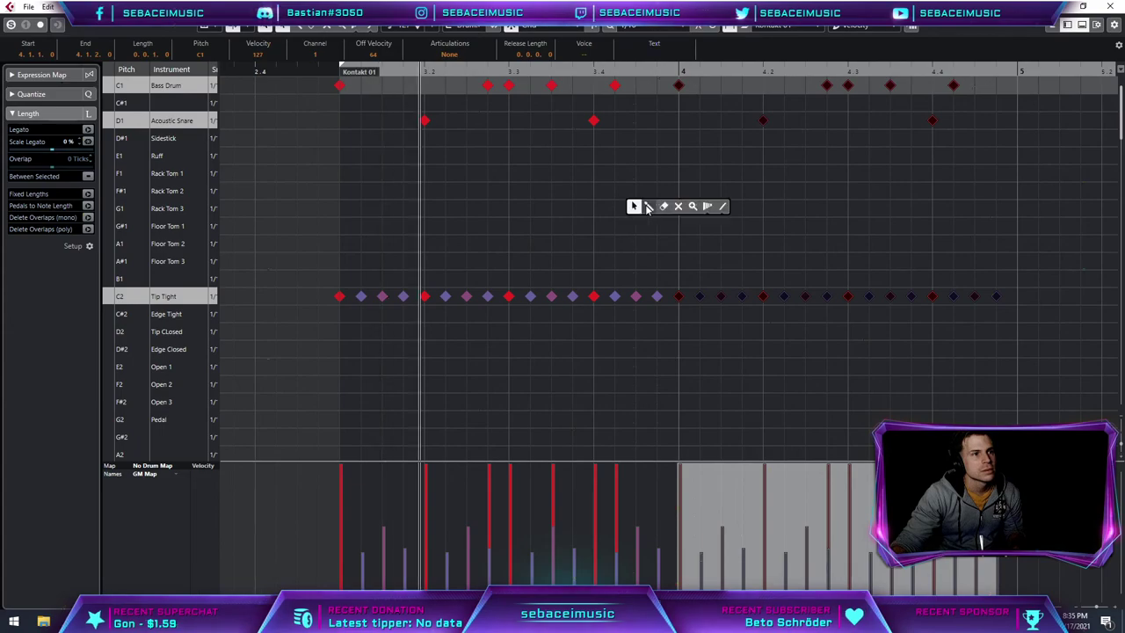
{"action": "left_click", "coordinate": [647, 207]}
{"action": "scroll", "coordinate": [681, 244], "scroll_direction": "right", "scroll_amount": 2}
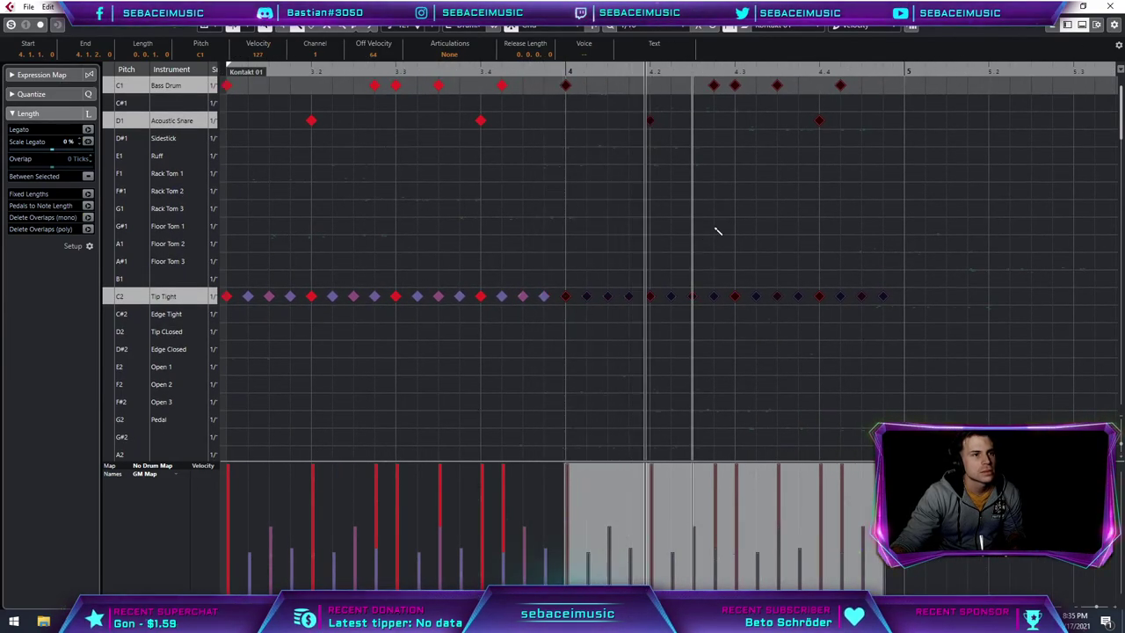
{"action": "left_click", "coordinate": [783, 120]}
{"action": "left_click", "coordinate": [819, 120]}
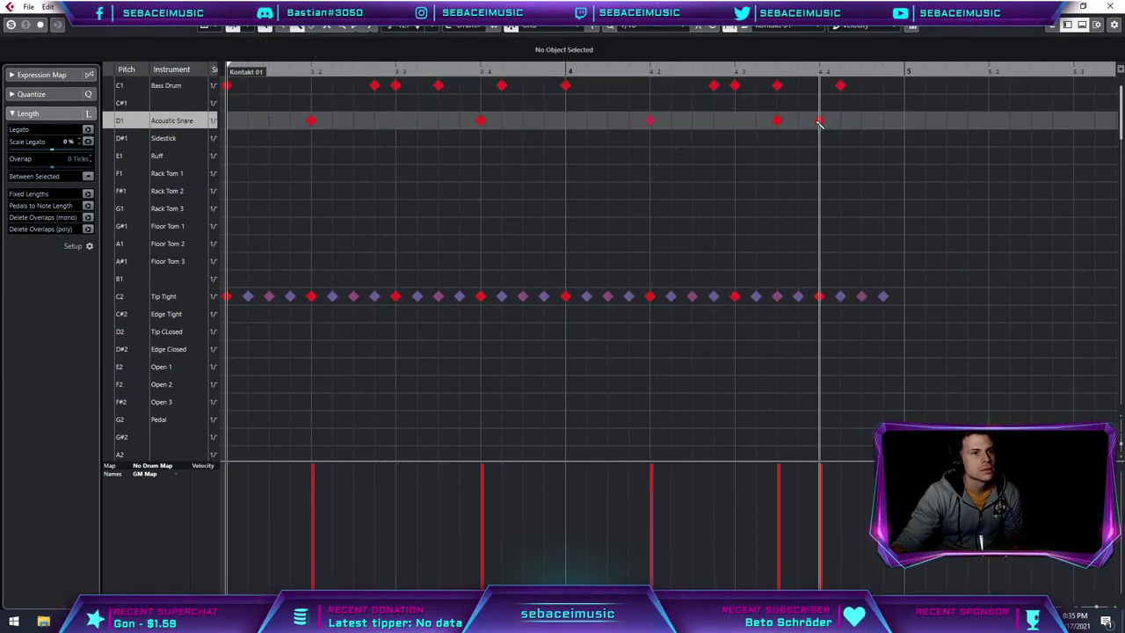
Step: Add an Acoustic Snare note at 4.4.2, delete the Bass Drum note at 4.3.3, and play the result
{"action": "scroll", "coordinate": [572, 210], "scroll_direction": "left", "scroll_amount": 8}
{"action": "left_click_drag", "start_coordinate": [429, 204], "coordinate": [296, 203]}
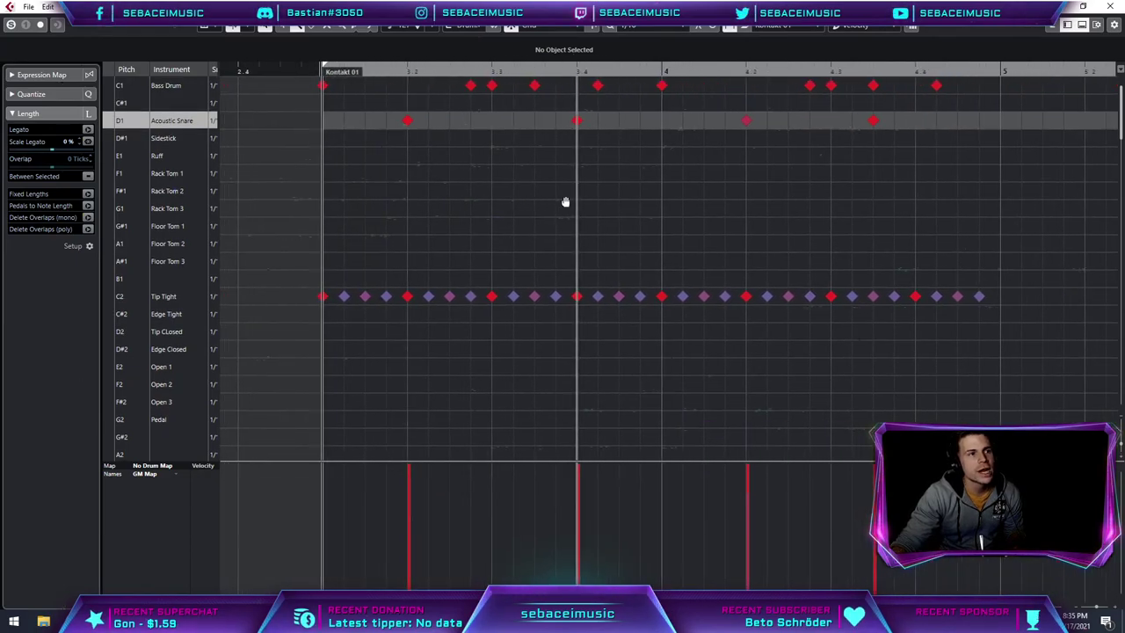
{"action": "left_click_drag", "start_coordinate": [568, 201], "coordinate": [543, 211]}
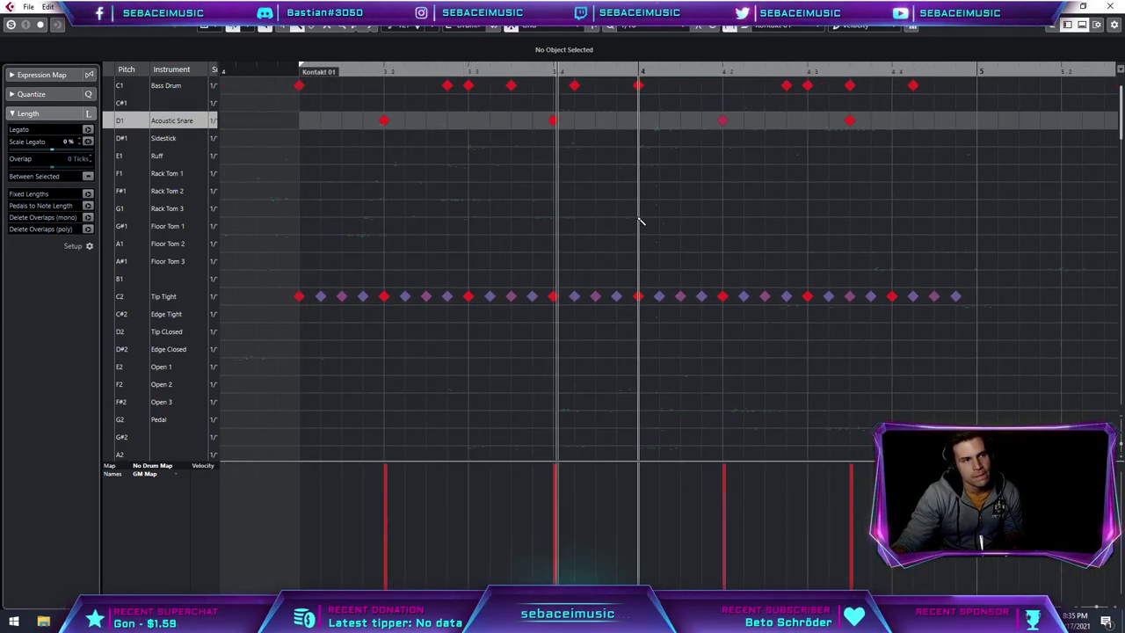
{"action": "key", "text": "space"}
{"action": "left_click", "coordinate": [913, 120]}
{"action": "left_click", "coordinate": [850, 85]}
{"action": "left_click", "coordinate": [847, 67]}
{"action": "key", "text": "space"}
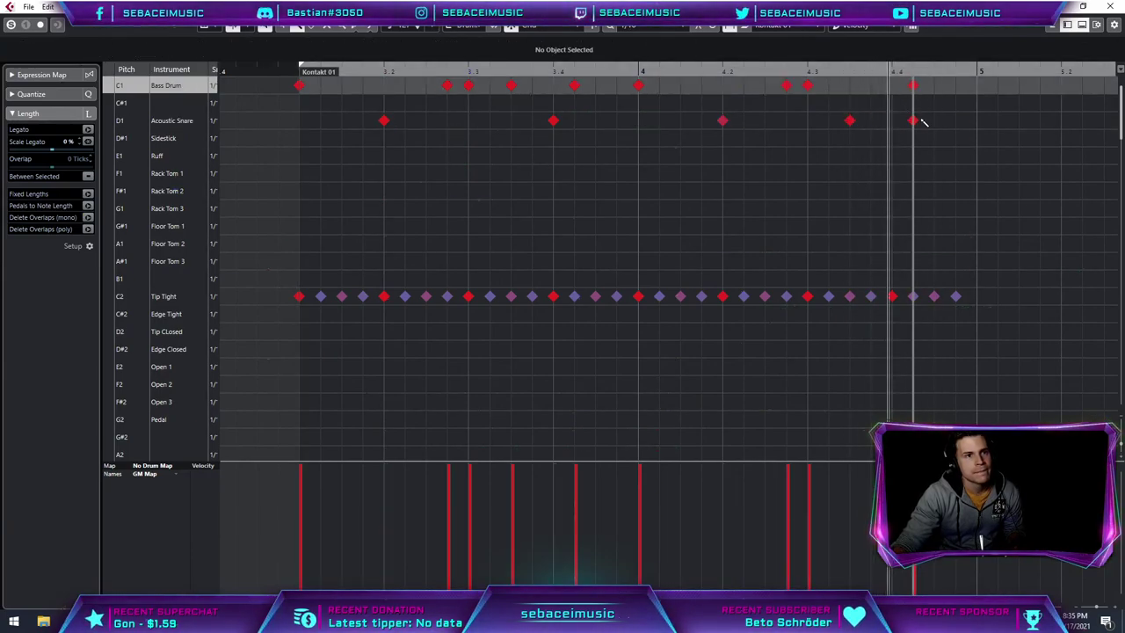
Step: Add an Acoustic Snare note at 4.4.1 and delete the snare and Bass Drum notes at 4.4.2
{"action": "key", "text": "space"}
{"action": "left_click", "coordinate": [892, 119]}
{"action": "key", "text": "space"}
{"action": "key", "text": "space"}
{"action": "left_click", "coordinate": [915, 120]}
{"action": "left_click", "coordinate": [914, 85]}
Step: Finish bar 4 with Acoustic Snare notes at 4.4.3 and 4.4.4, leaving 4.4.2 without a snare, and audition the fill
{"action": "left_click", "coordinate": [914, 120]}
{"action": "left_click", "coordinate": [935, 120]}
{"action": "left_click", "coordinate": [956, 121]}
{"action": "key", "text": "space"}
{"action": "left_click", "coordinate": [913, 121]}
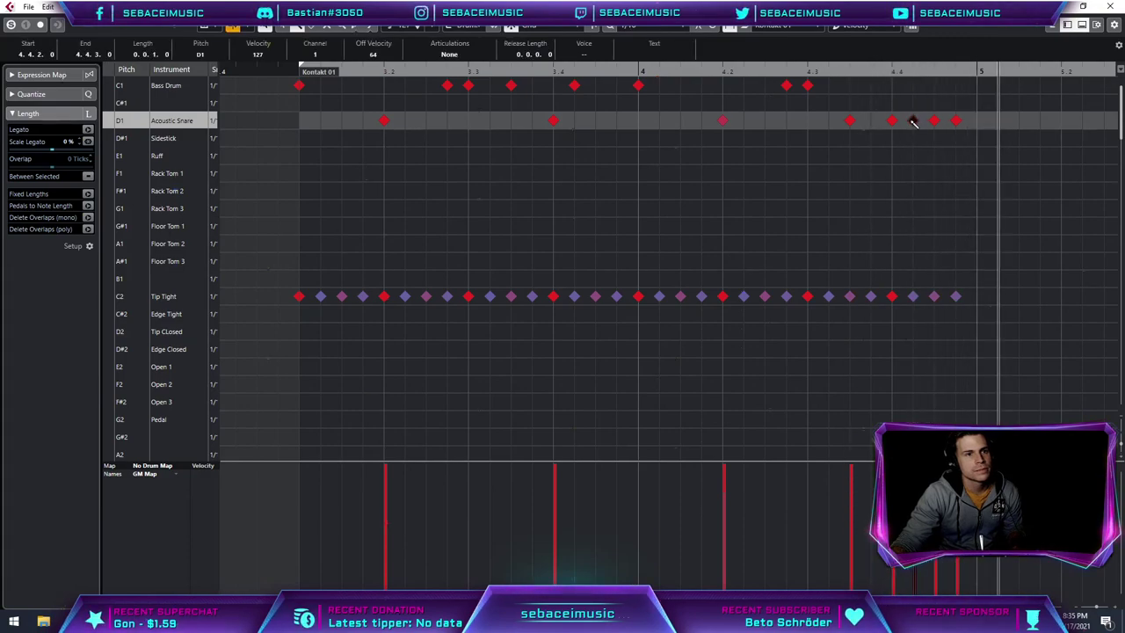
{"action": "key", "text": "space"}
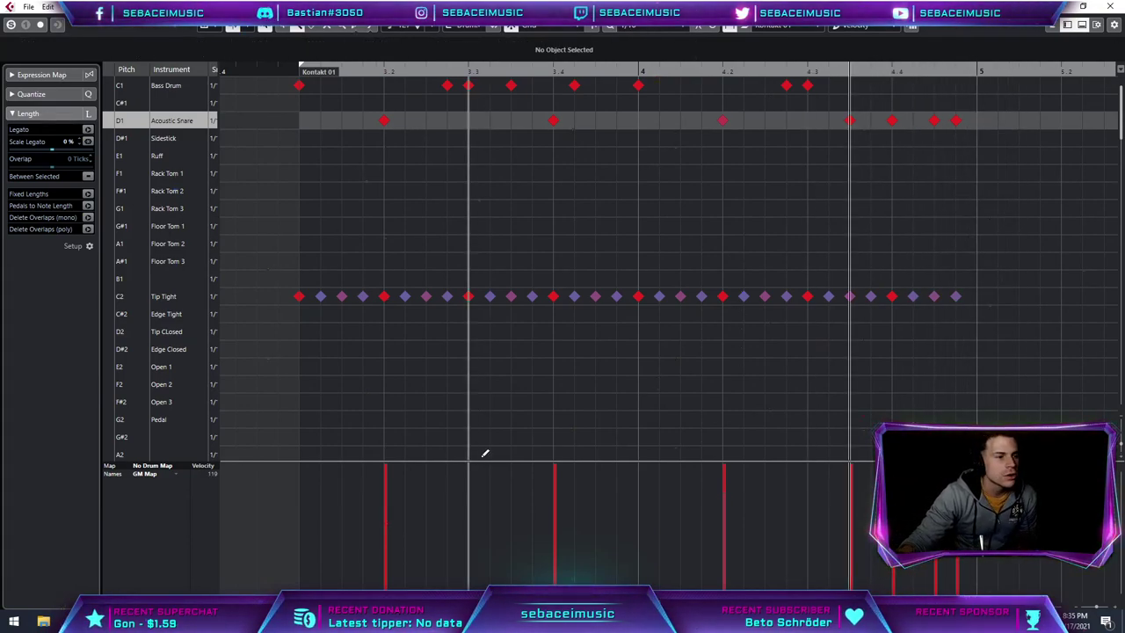
{"action": "mouse_move", "coordinate": [301, 621]}
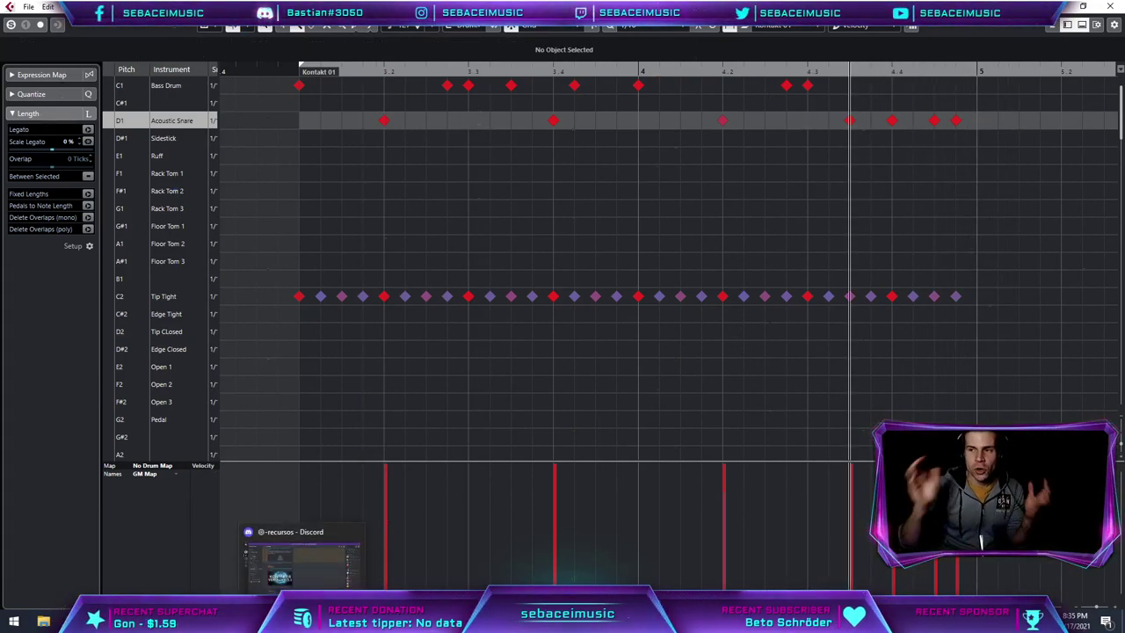